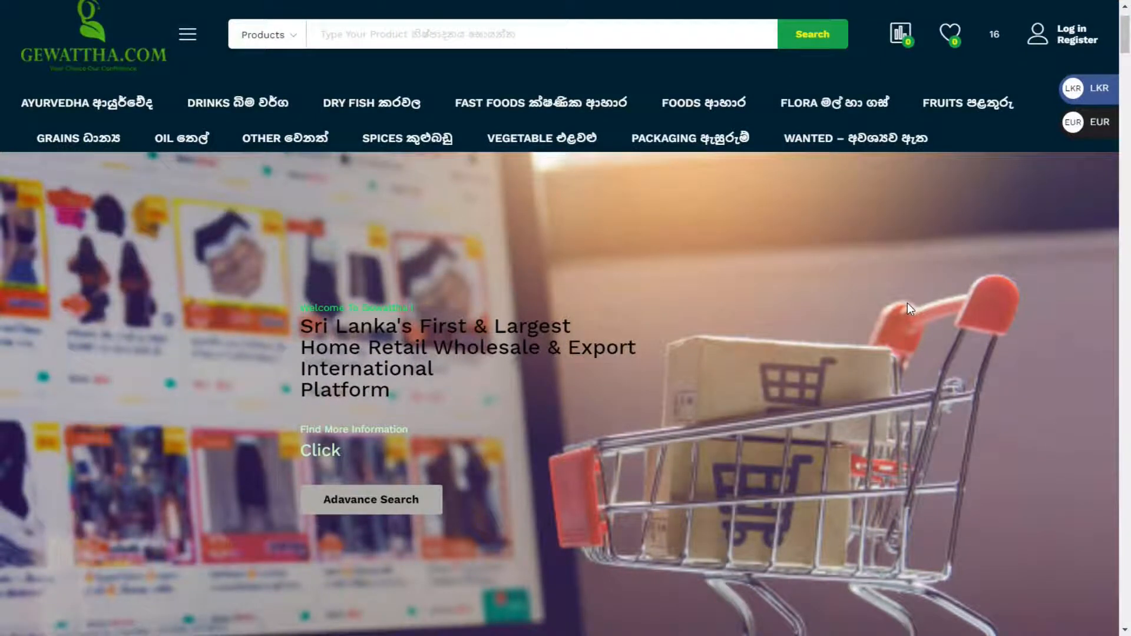
# Open the account registration form and register an account with a username, e-mail address and password.
pyautogui.click(1060, 46)
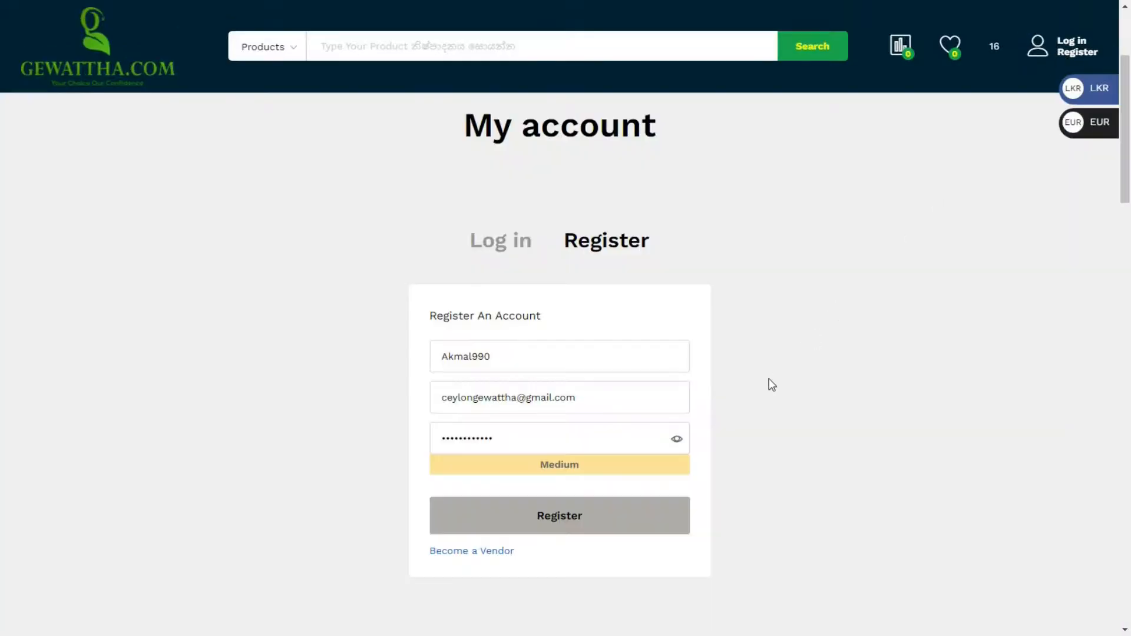
pyautogui.click(640, 528)
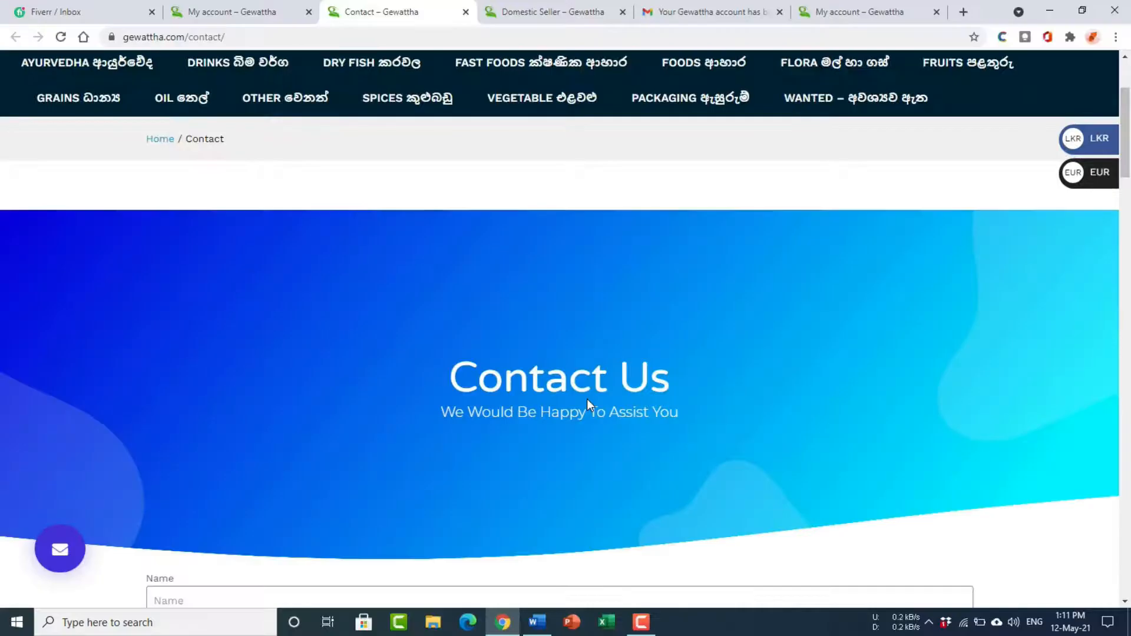
# Review the Contact Us page in full-screen view and the fields of the Domestic Seller Registration Form.
pyautogui.press('F11')
pyautogui.scroll(-1, 587, 399)
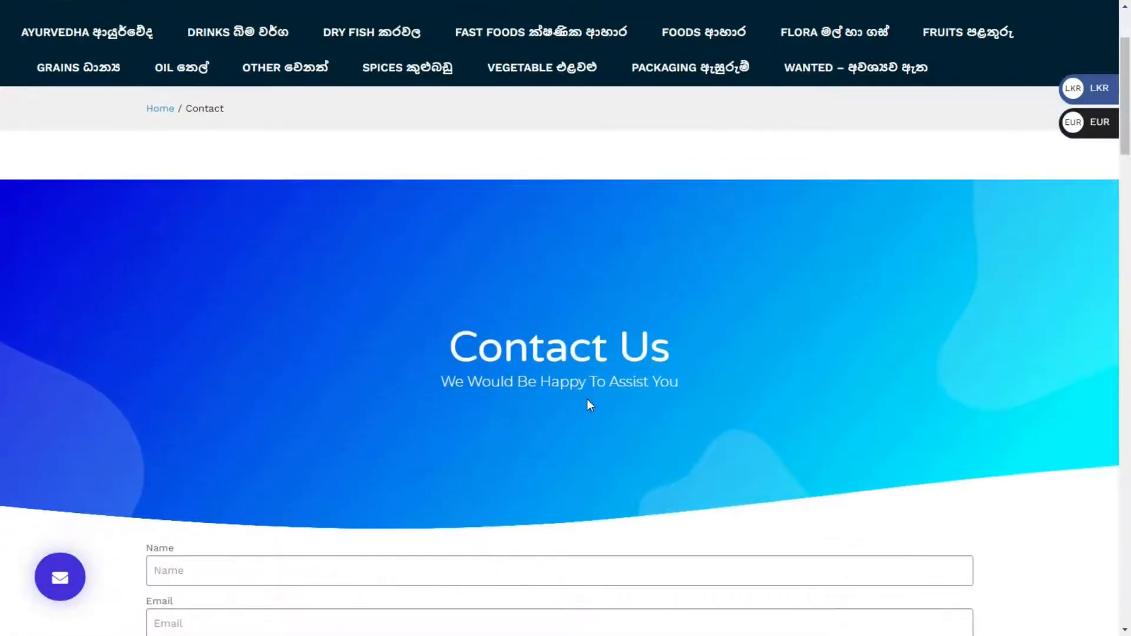
pyautogui.scroll(-5, 586, 401)
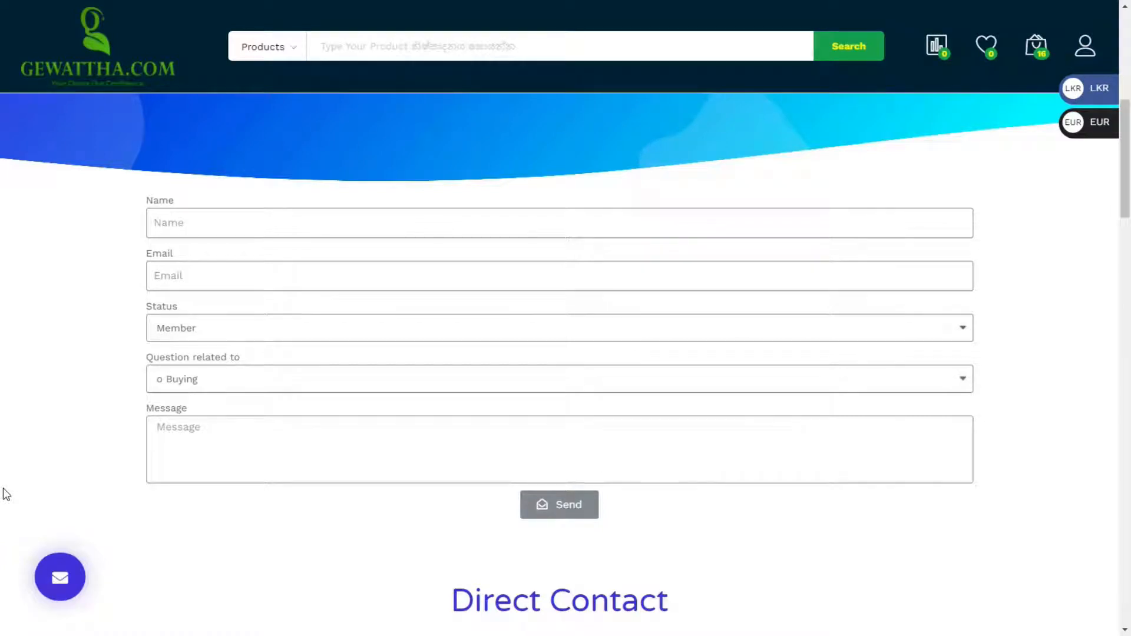
pyautogui.scroll(-7, 6, 493)
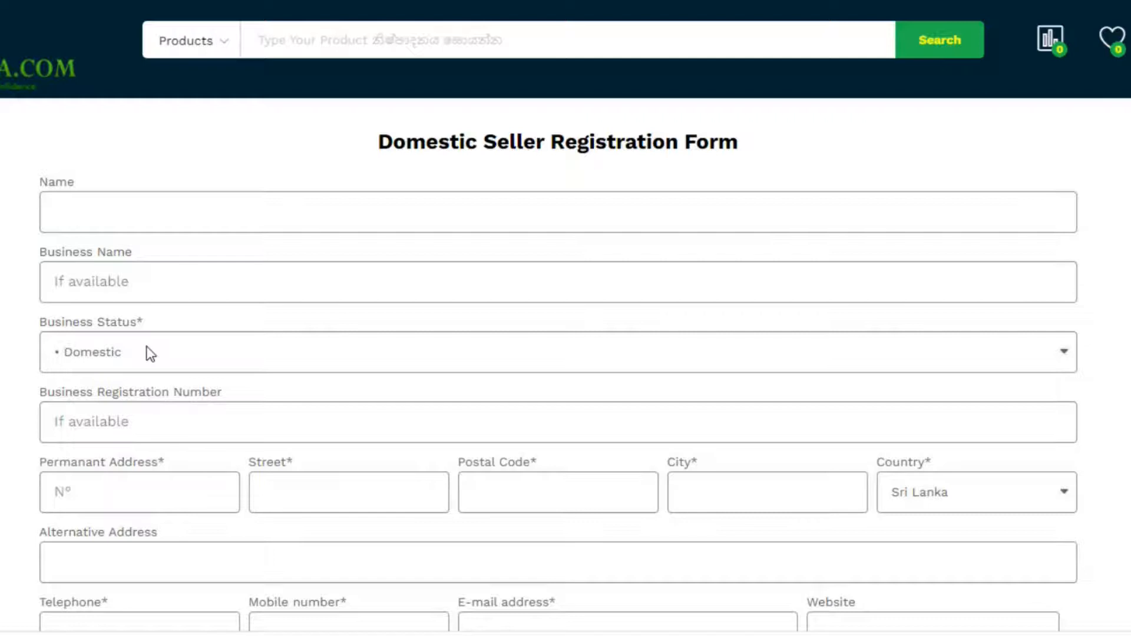
pyautogui.scroll(-5, 150, 354)
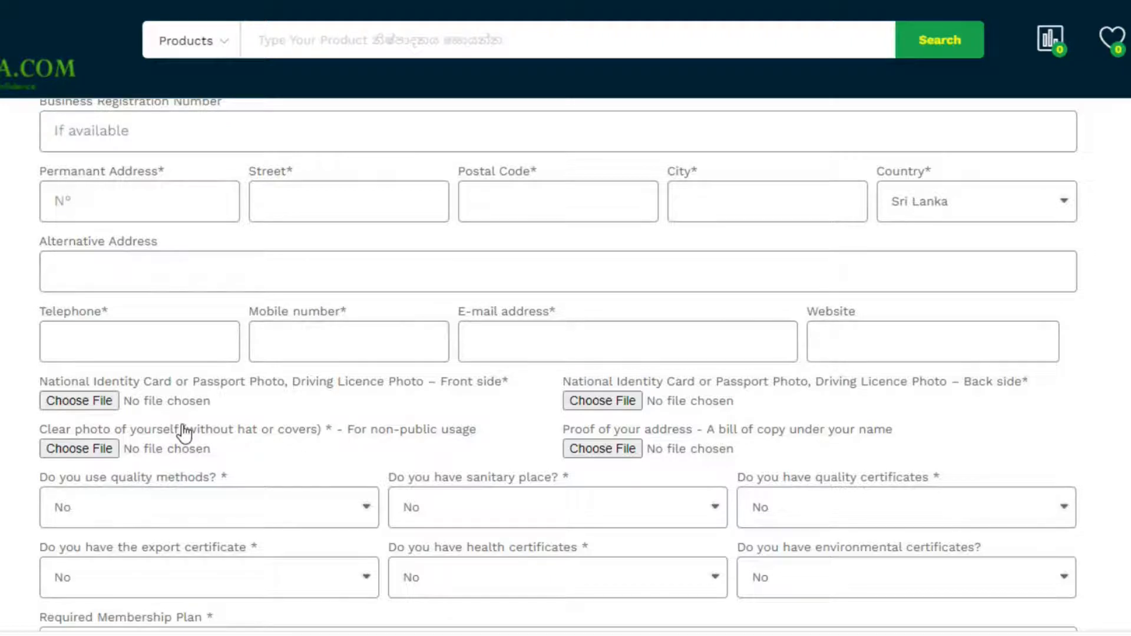
pyautogui.scroll(-9, 184, 434)
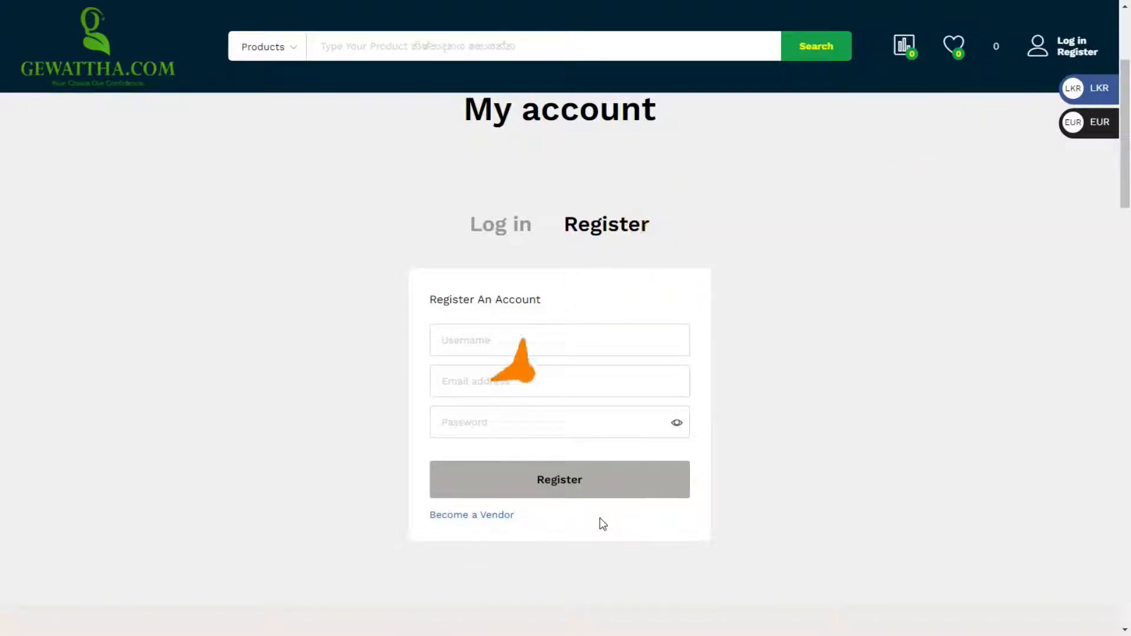
# Register as a vendor with the e-mail, verification code, store name Cornucopia, password and matching confirmation password.
pyautogui.click(497, 520)
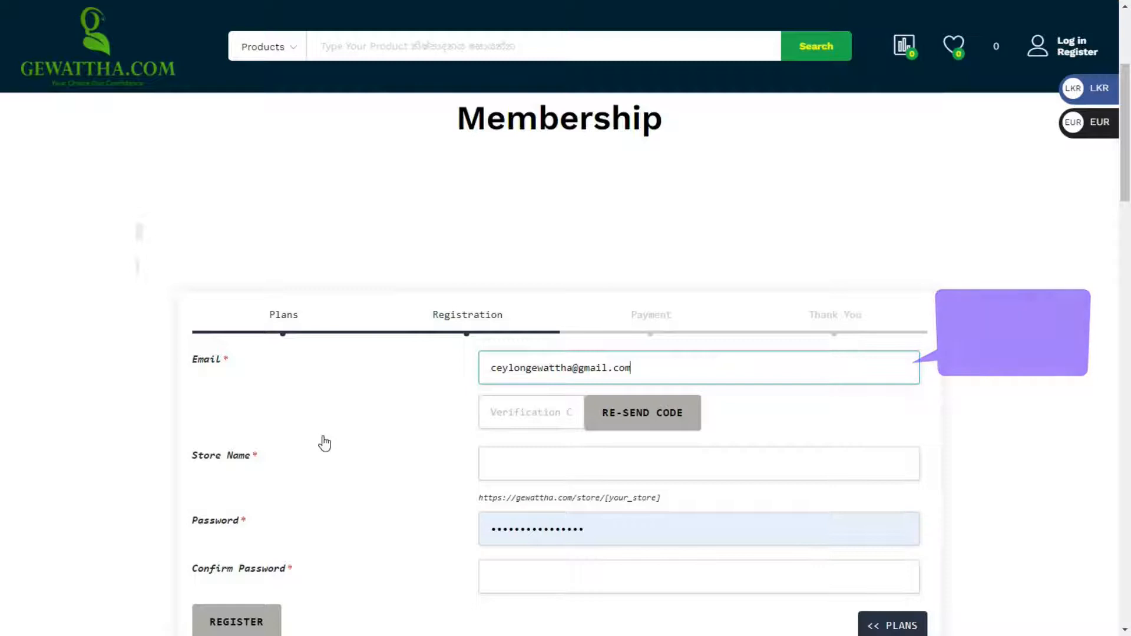
pyautogui.click(502, 500)
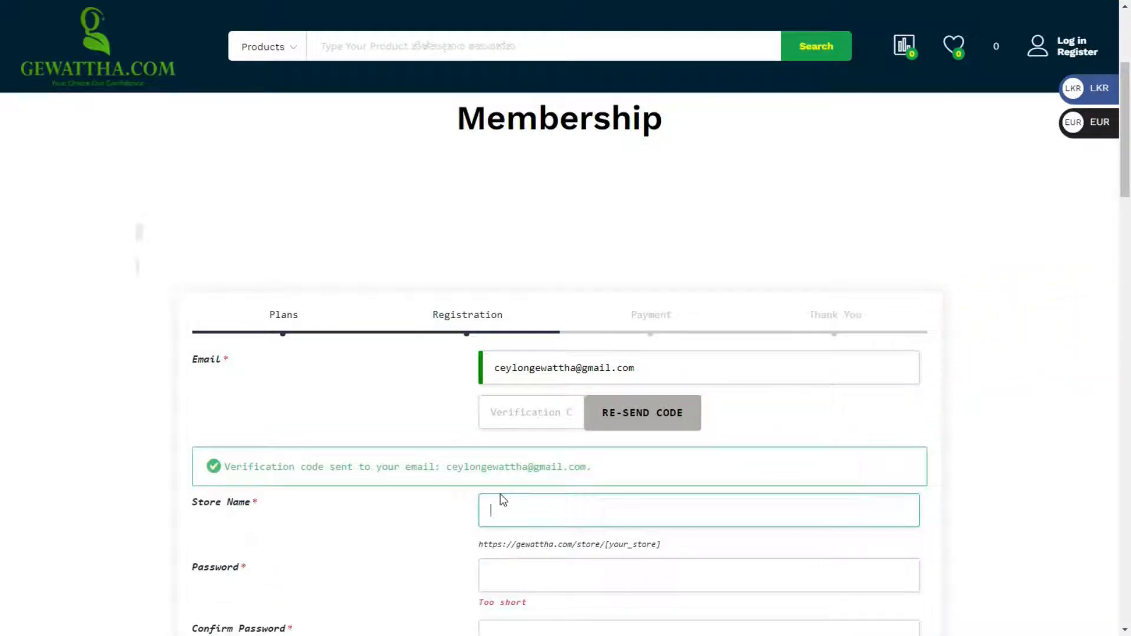
pyautogui.click(790, 370)
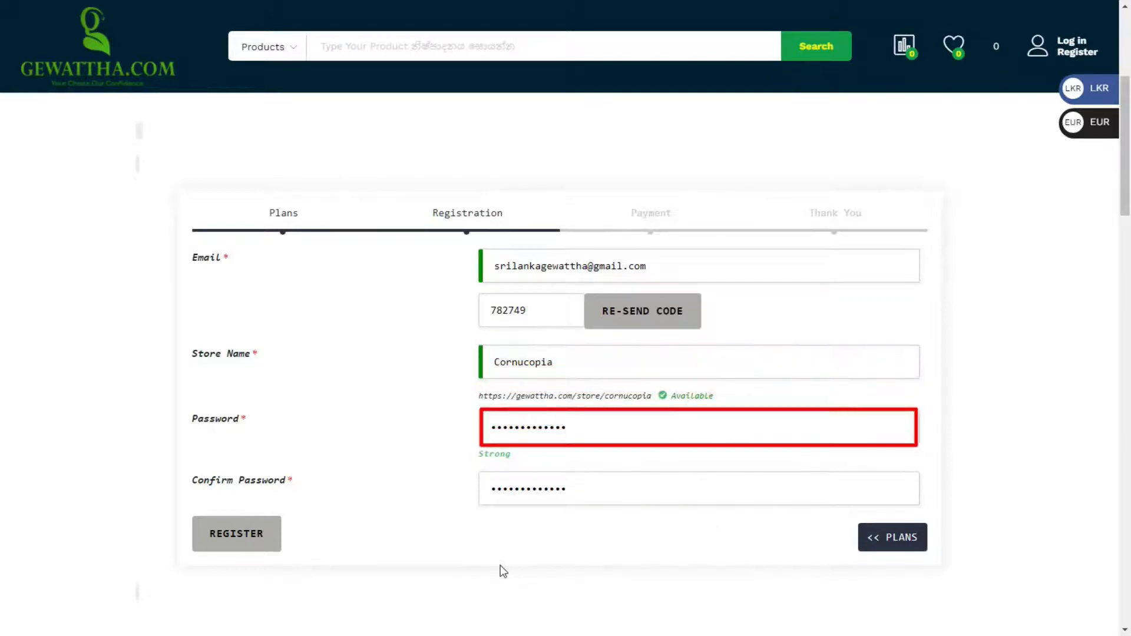
pyautogui.click(263, 533)
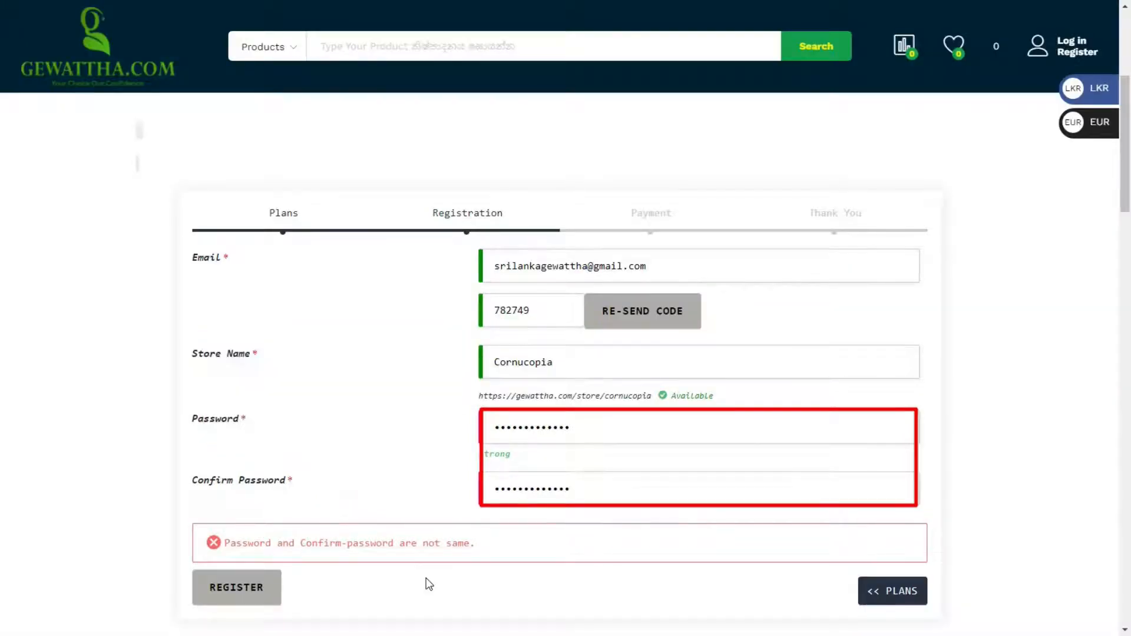
pyautogui.scroll(-1, 607, 581)
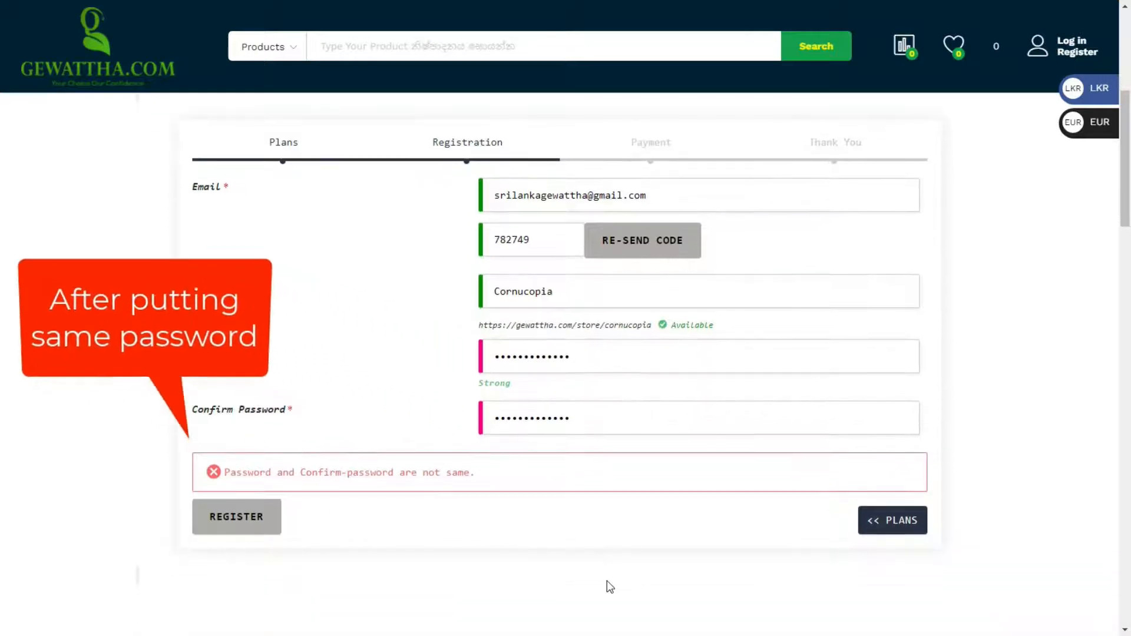
pyautogui.click(263, 511)
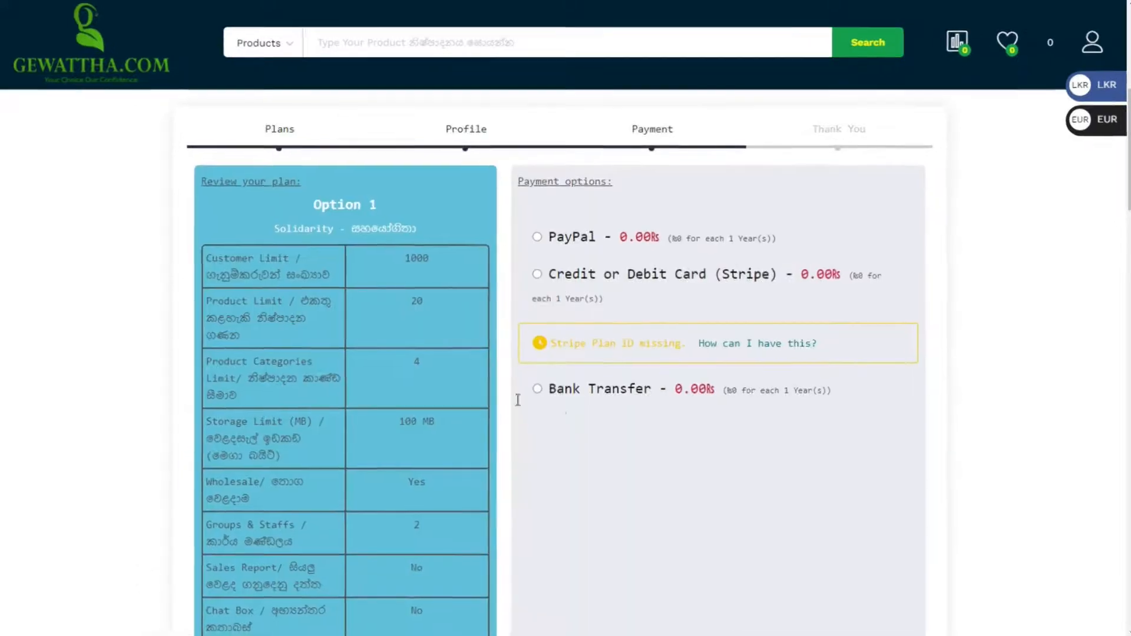
# Choose Bank Transfer as the payment option for the Option 1 Solidarity plan and proceed.
pyautogui.click(532, 405)
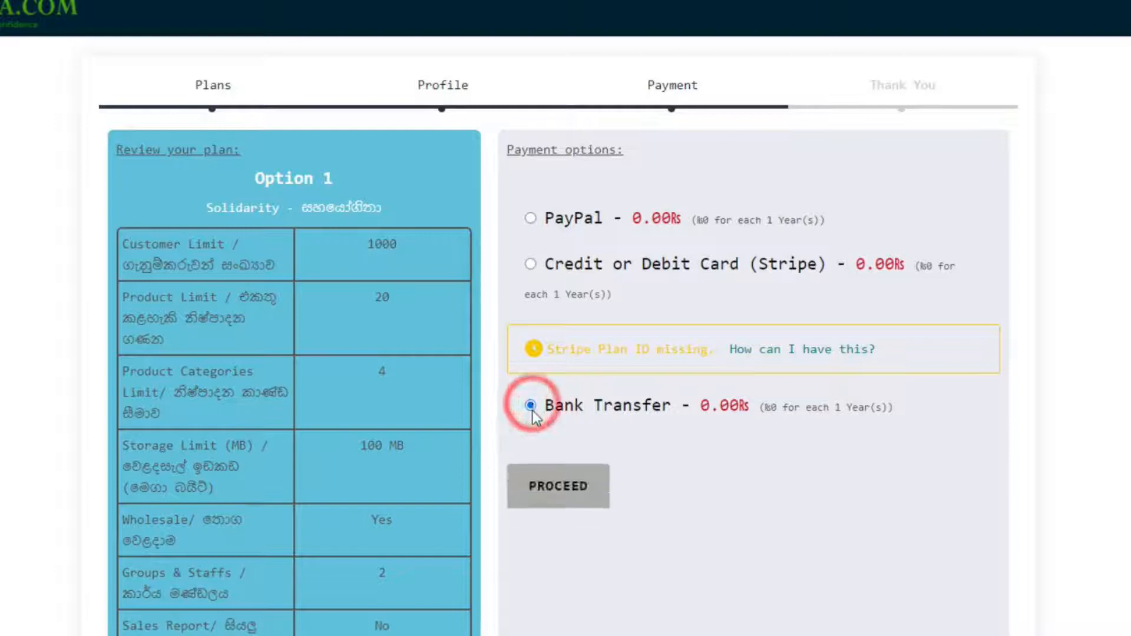
pyautogui.click(534, 495)
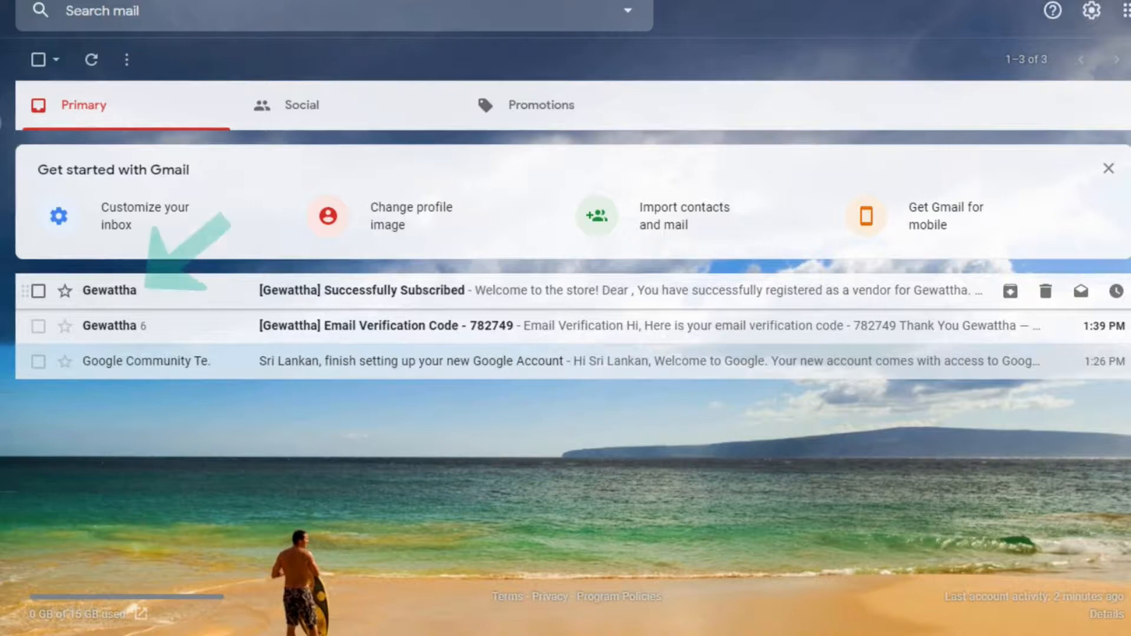
# Open the "Successfully Subscribed" e-mail from Gewattha in Gmail and follow its dashboard link.
pyautogui.click(259, 300)
pyautogui.scroll(-10, 323, 418)
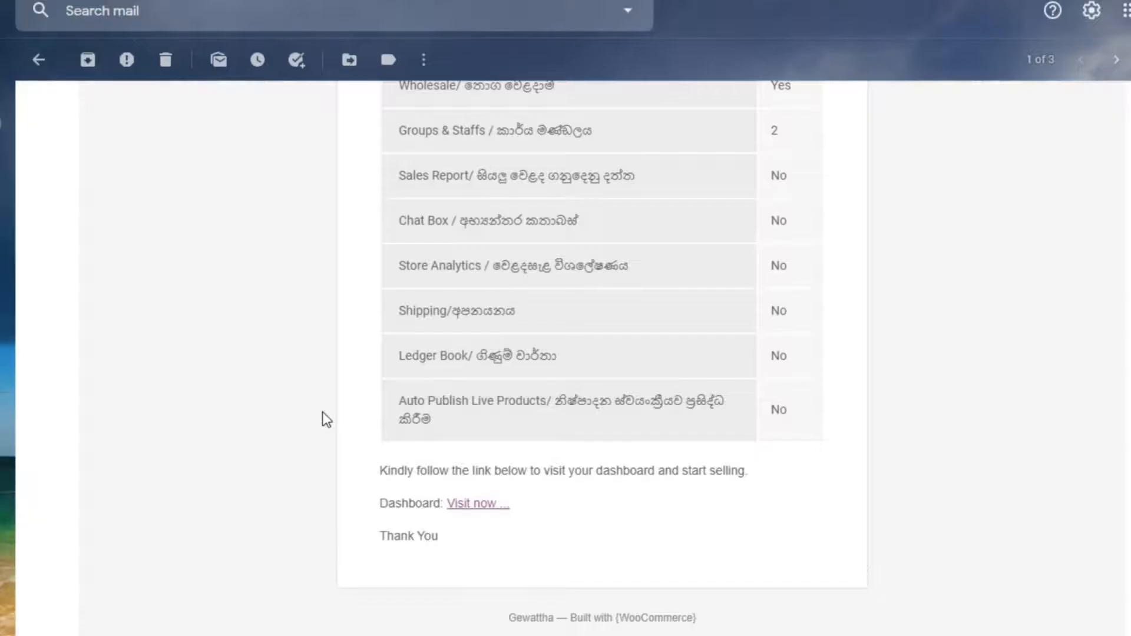
pyautogui.click(498, 514)
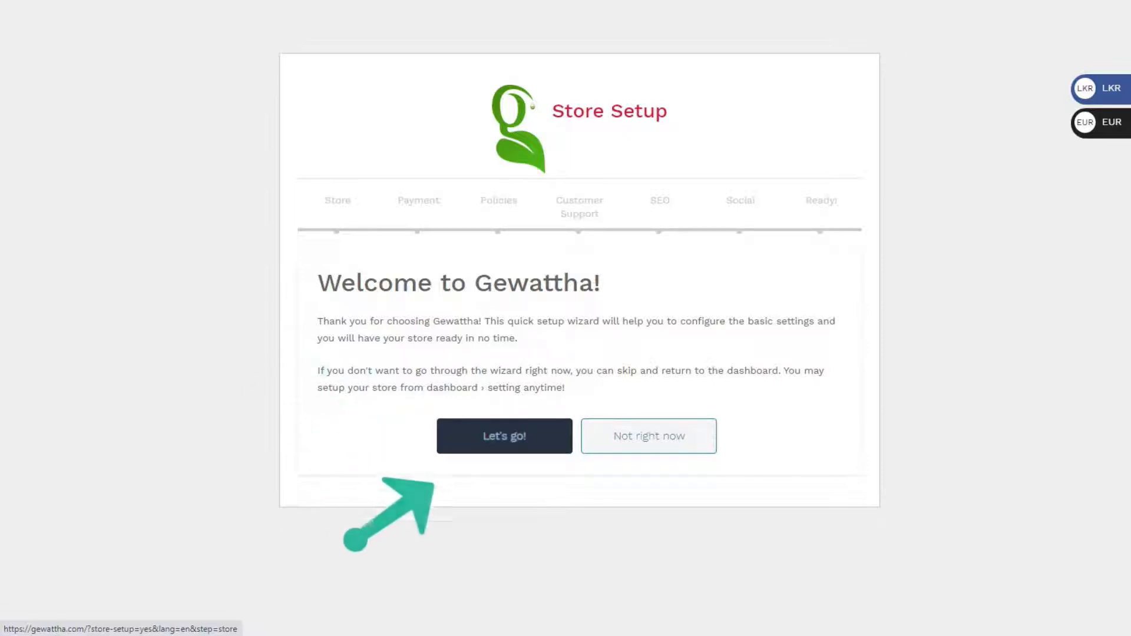
# Go through the store setup wizard from the welcome page to its end and continue to the store dashboard.
pyautogui.click(546, 446)
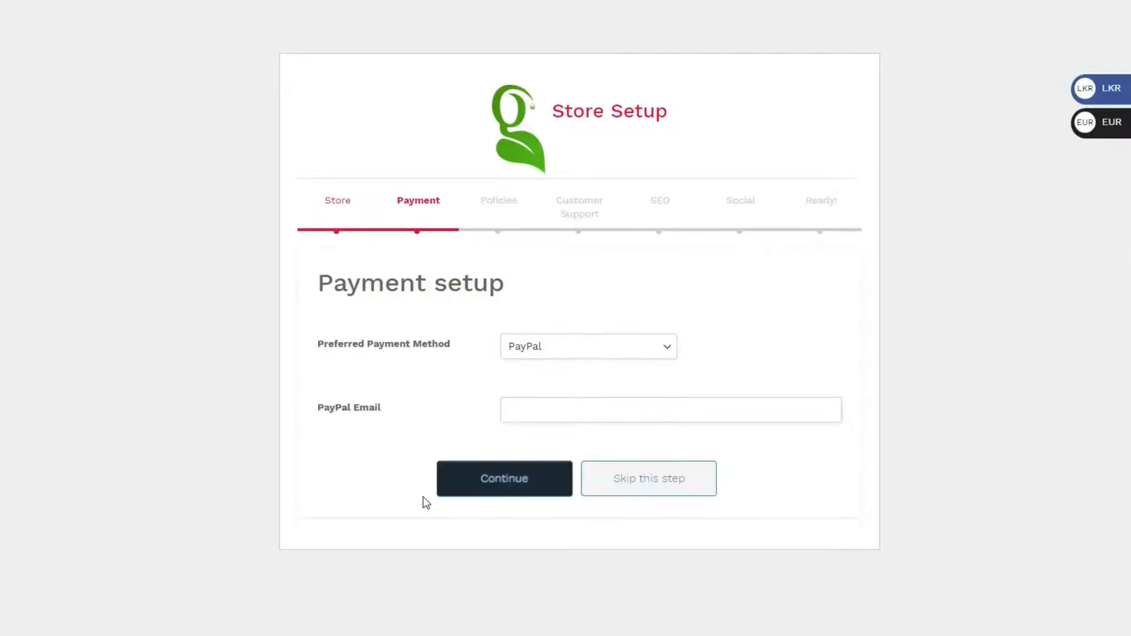
pyautogui.click(470, 495)
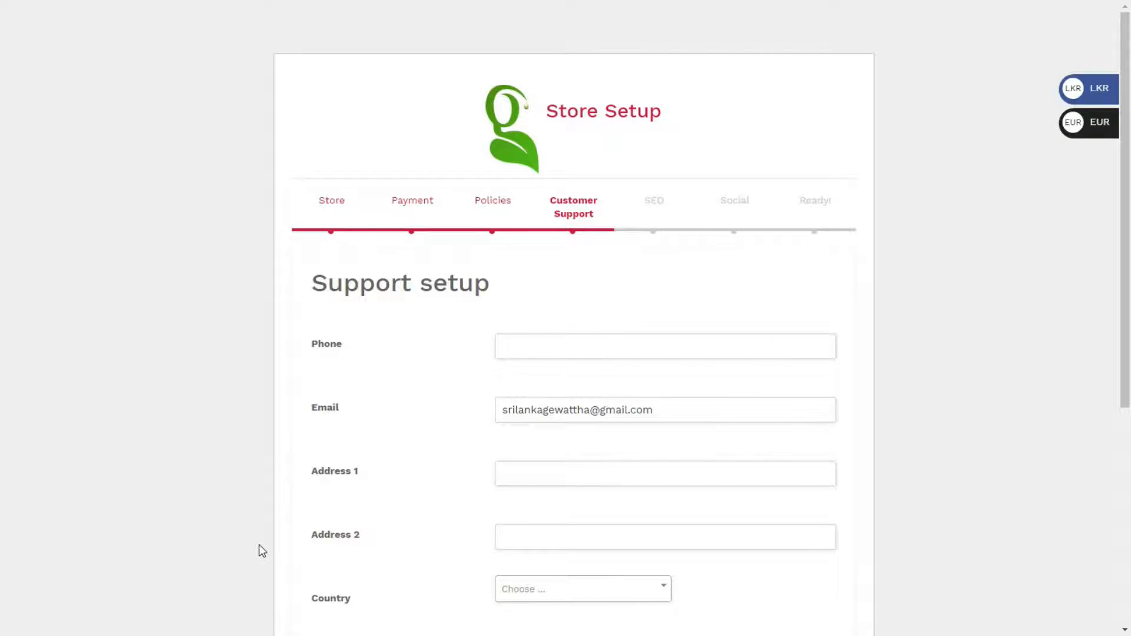
pyautogui.hotkey('ctrl', 'Tab')
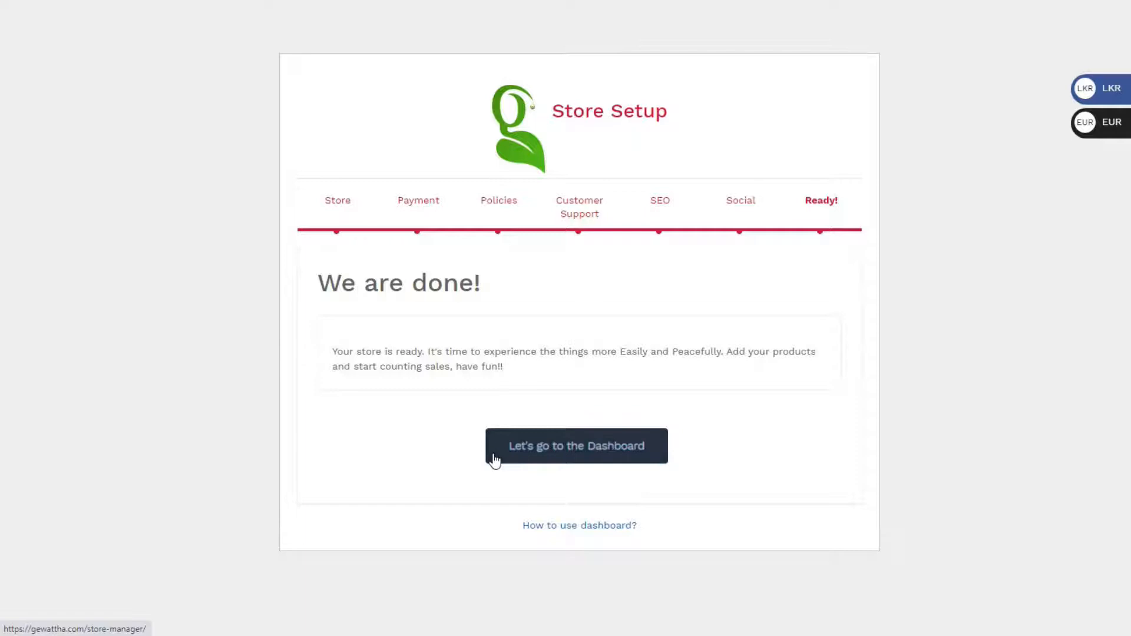
pyautogui.click(494, 455)
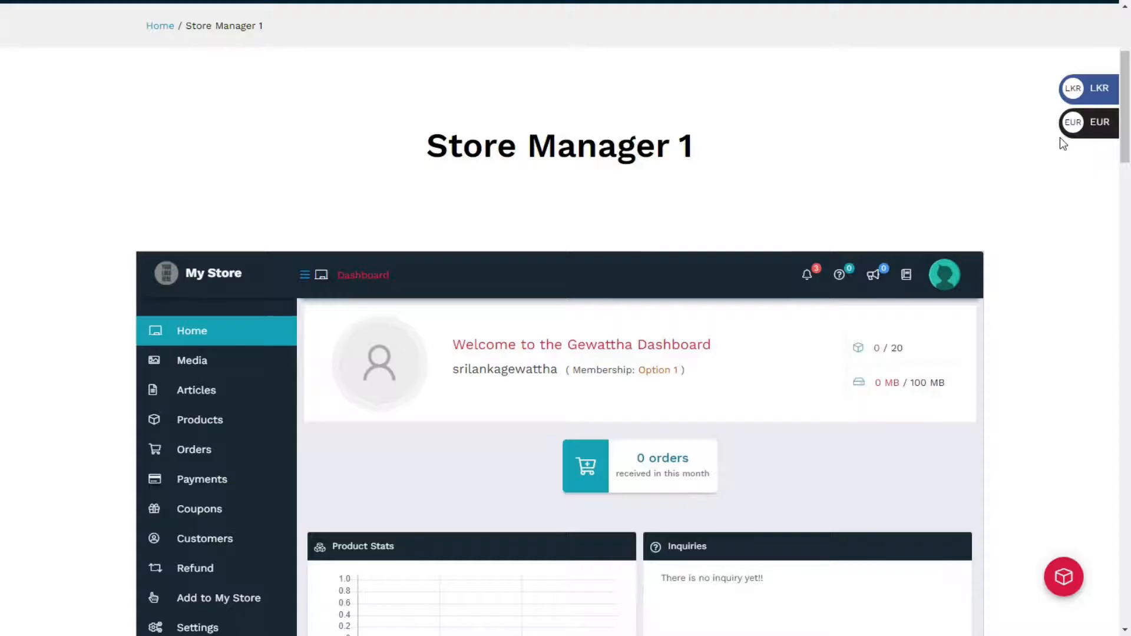
# Look over the Store Manager dashboard and the Add to My Store Catalog page.
pyautogui.moveTo(1124, 131); pyautogui.dragTo(1123, 176)
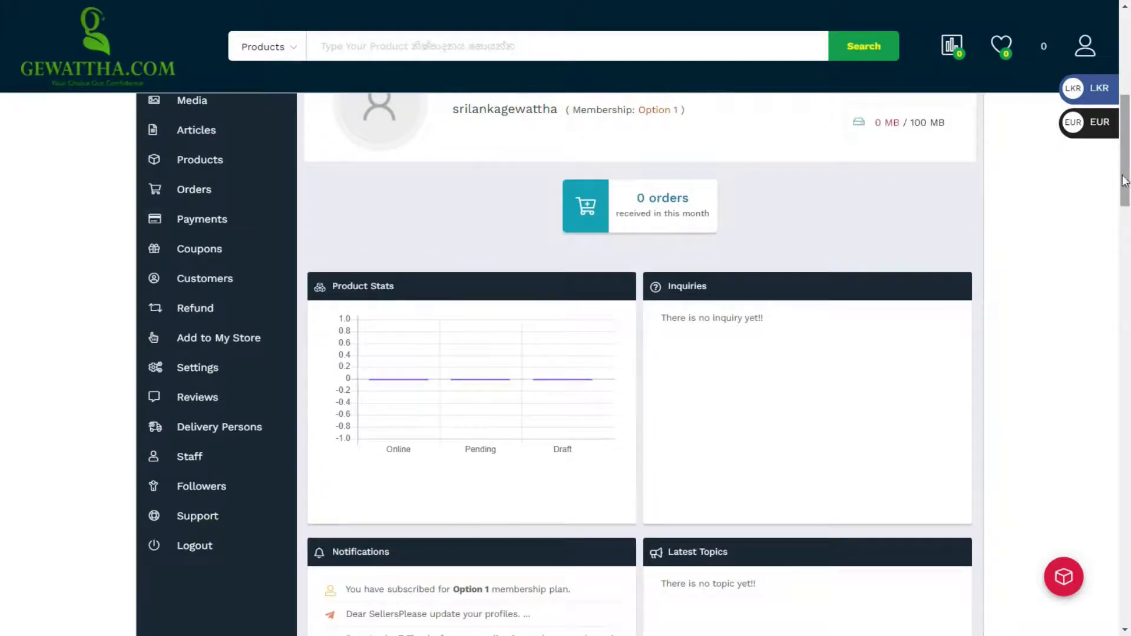
pyautogui.scroll(2, 1125, 179)
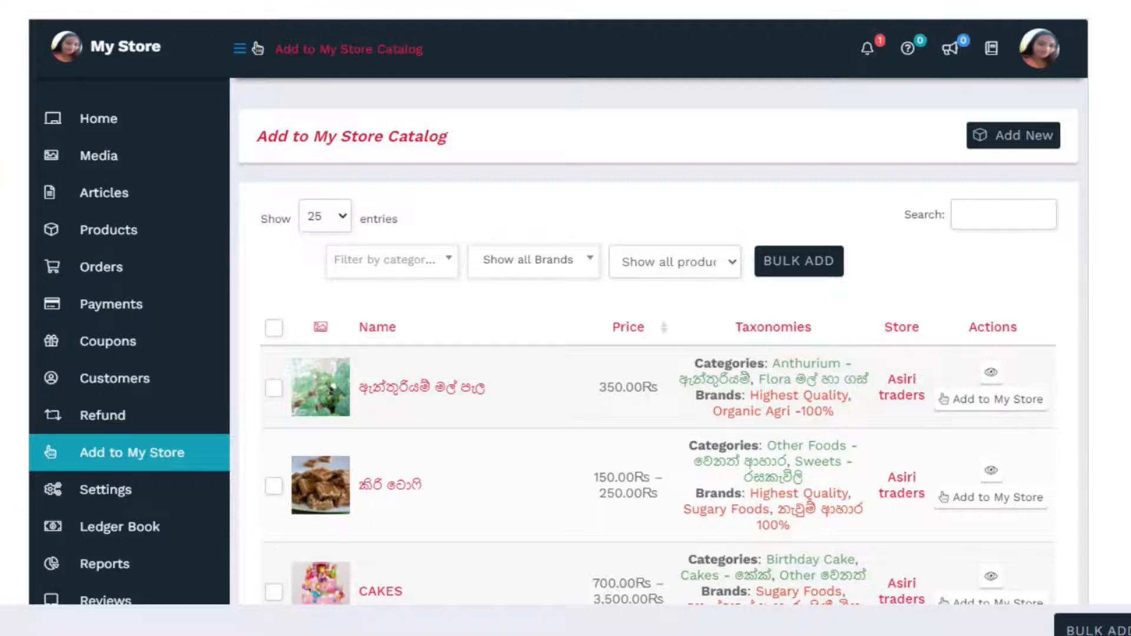
pyautogui.scroll(-5, 649, 353)
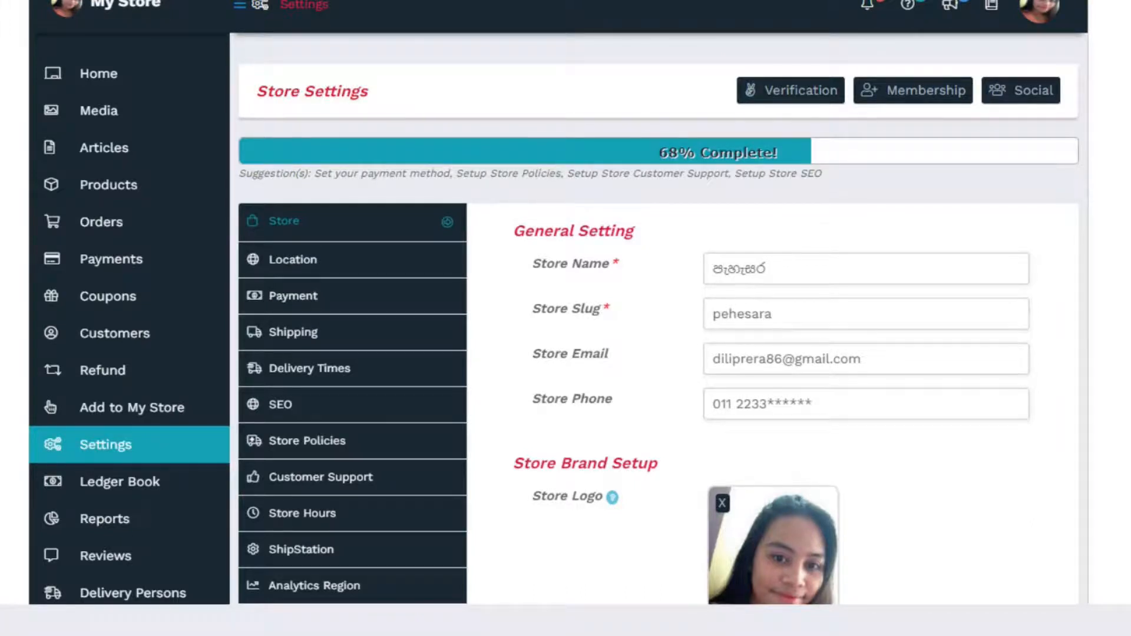
# Examine the General Setting and Store Brand Setup sections of the store settings.
pyautogui.scroll(1, 558, 319)
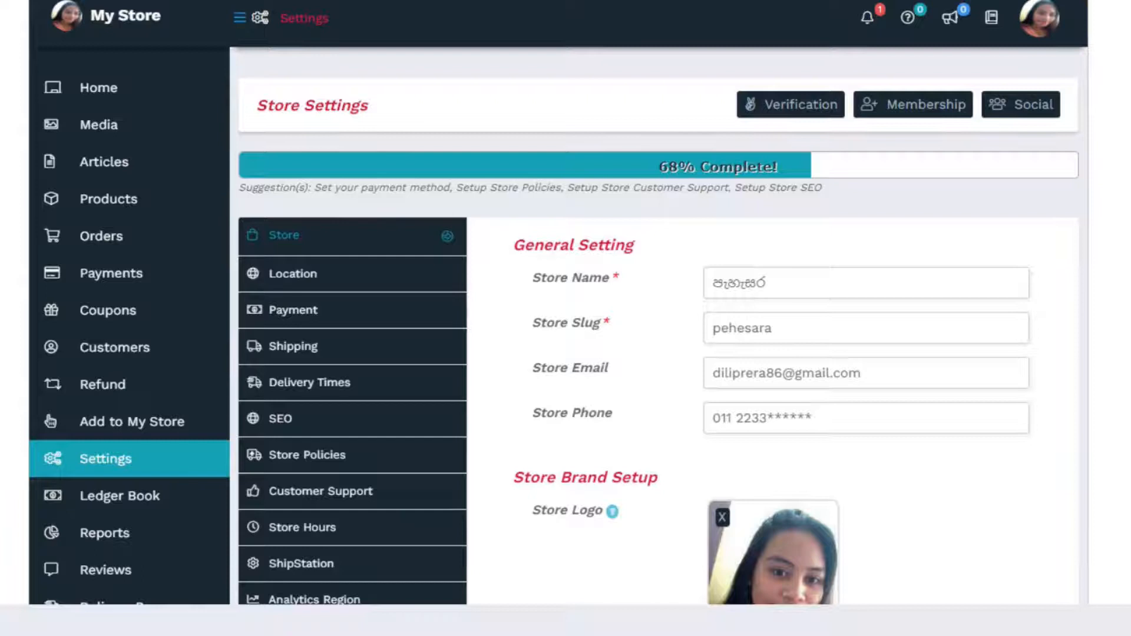
pyautogui.scroll(-4, 558, 319)
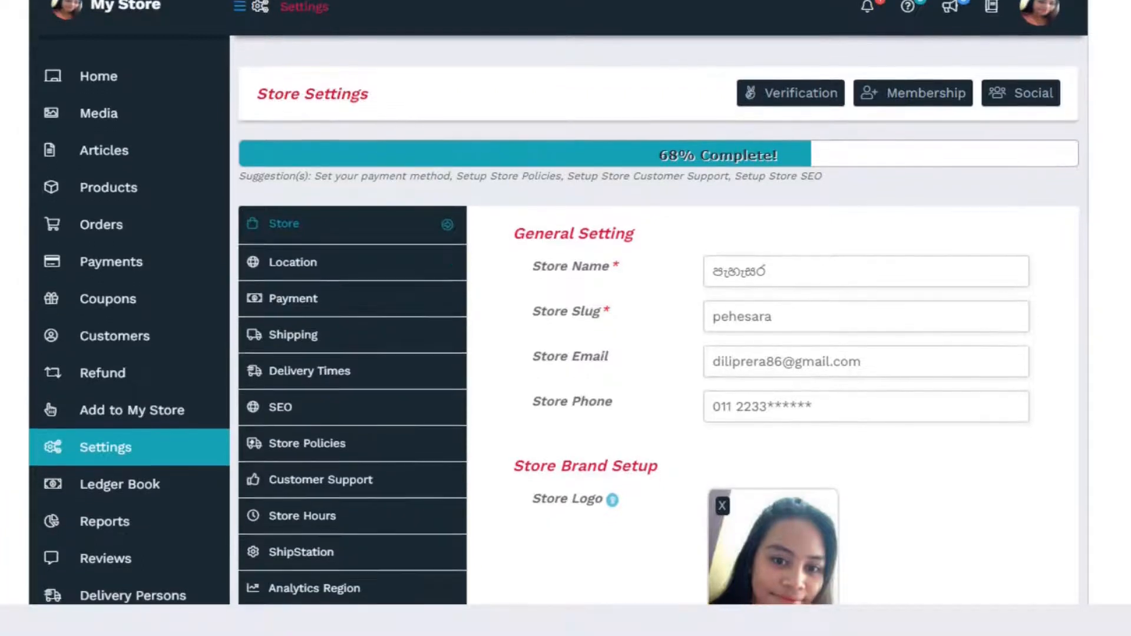
pyautogui.scroll(-5, 559, 318)
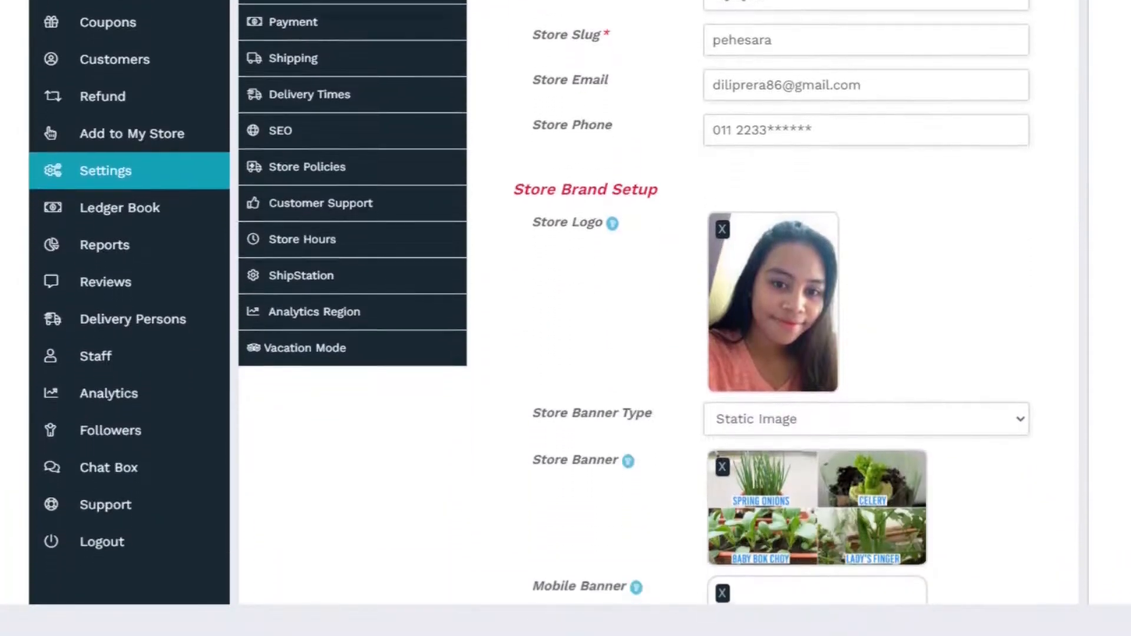
pyautogui.scroll(-5, 559, 318)
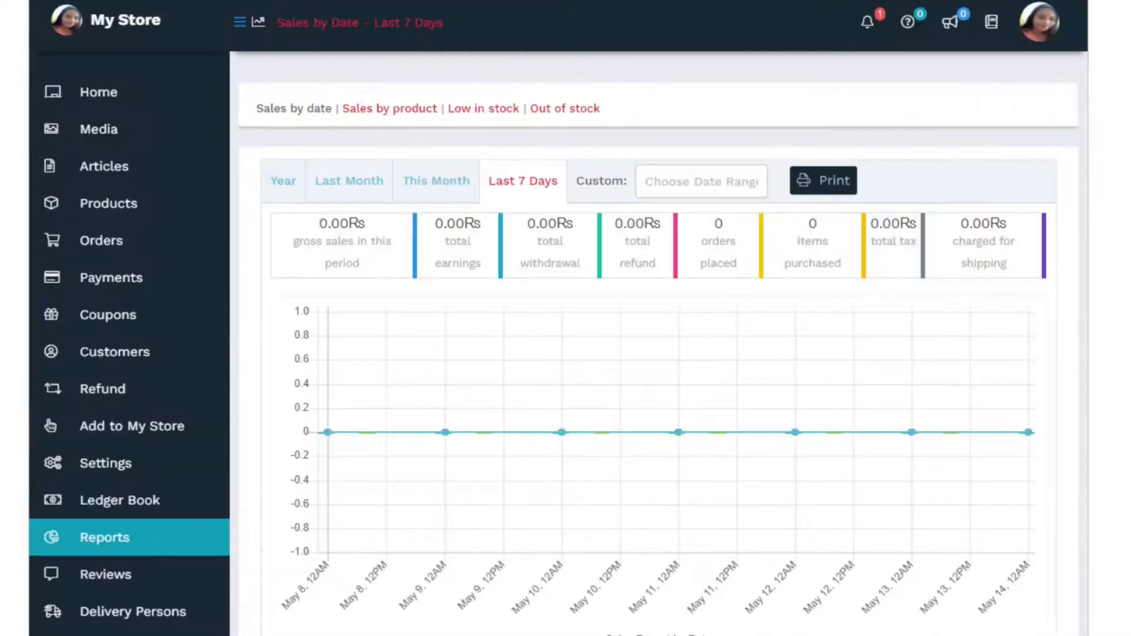
# Look over the sales-by-date report for the last 7 days and the Manage Staff page.
pyautogui.scroll(-1, 558, 319)
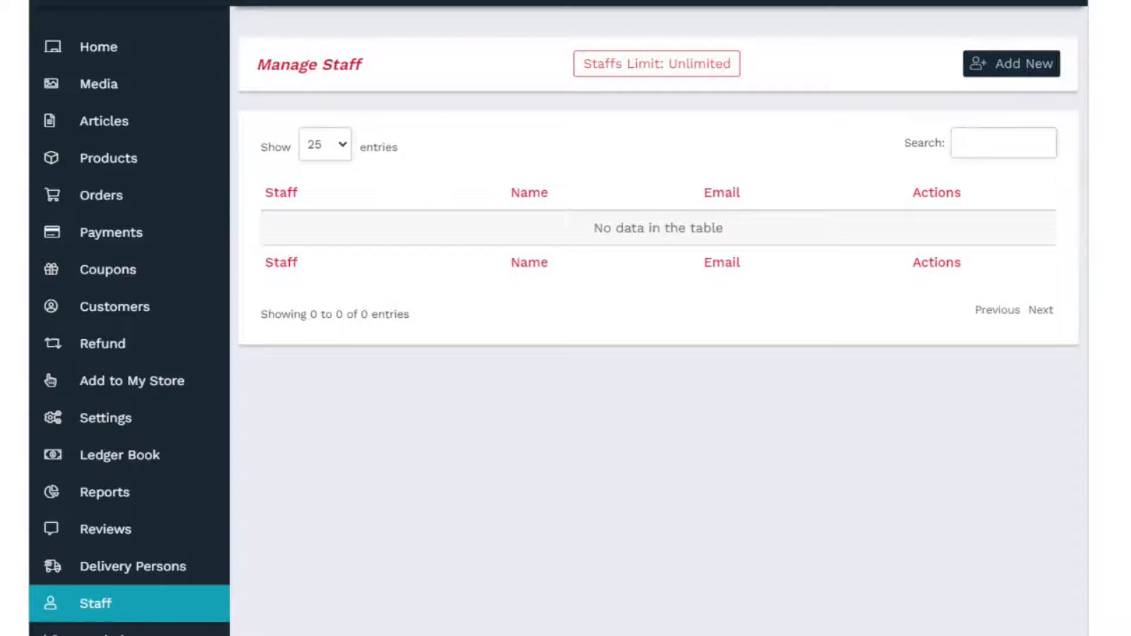
pyautogui.scroll(1, 559, 319)
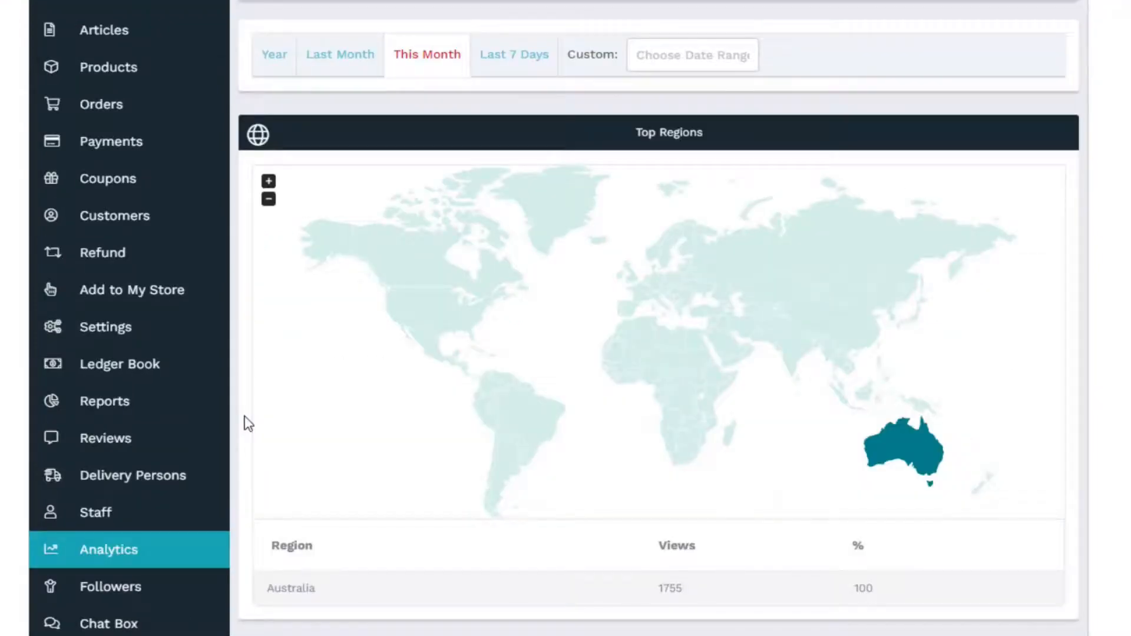
# Examine this month's store analytics, from the top regions map to daily views, top referrers and most viewed products.
pyautogui.scroll(2, 248, 423)
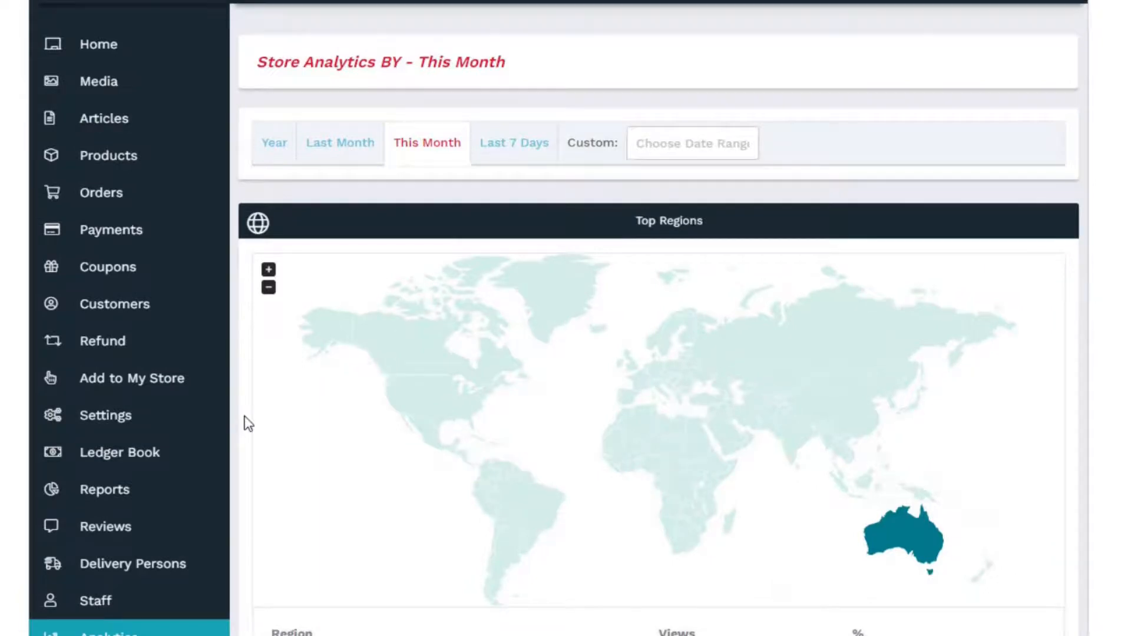
pyautogui.scroll(-15, 248, 423)
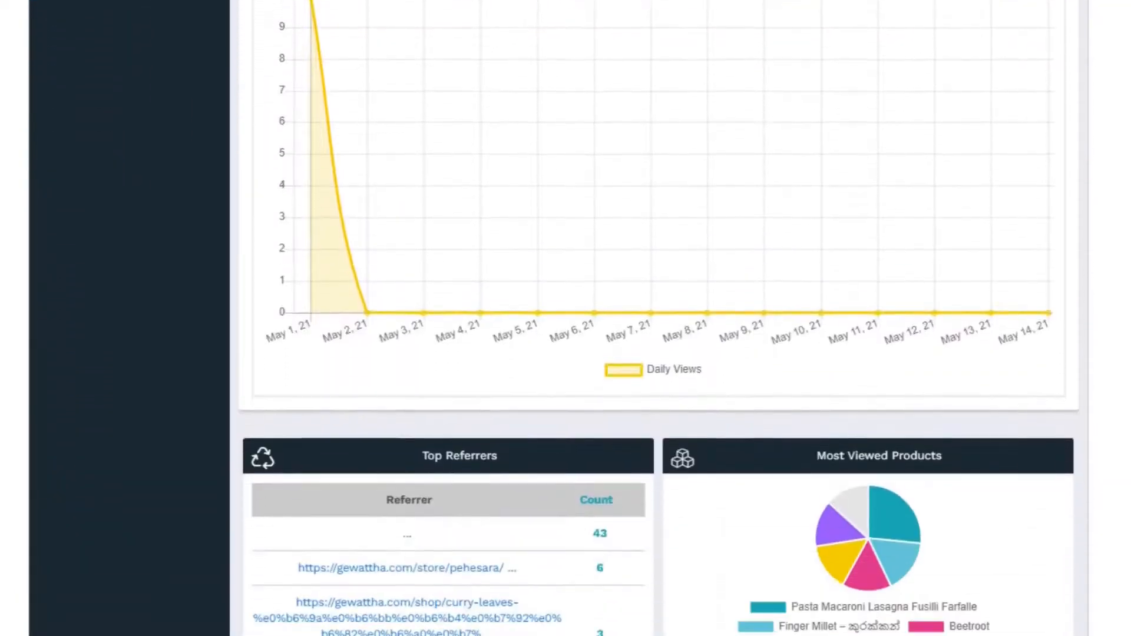
pyautogui.scroll(-2, 659, 318)
pyautogui.scroll(-3, 660, 318)
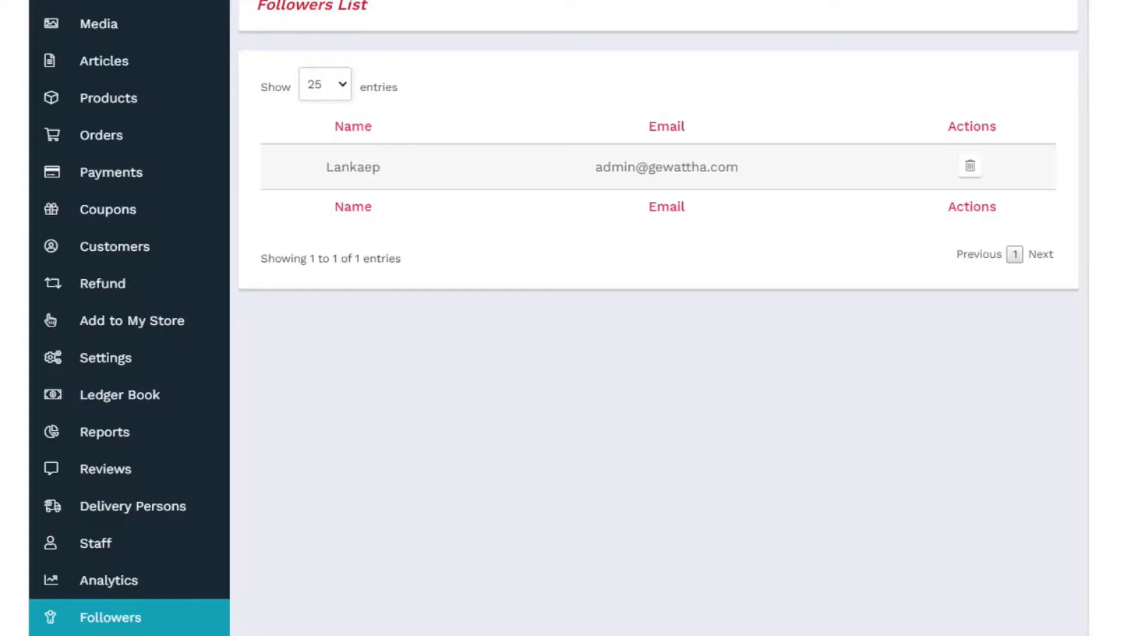
# Look through the followers list and the support tickets page of the store.
pyautogui.scroll(2, 658, 318)
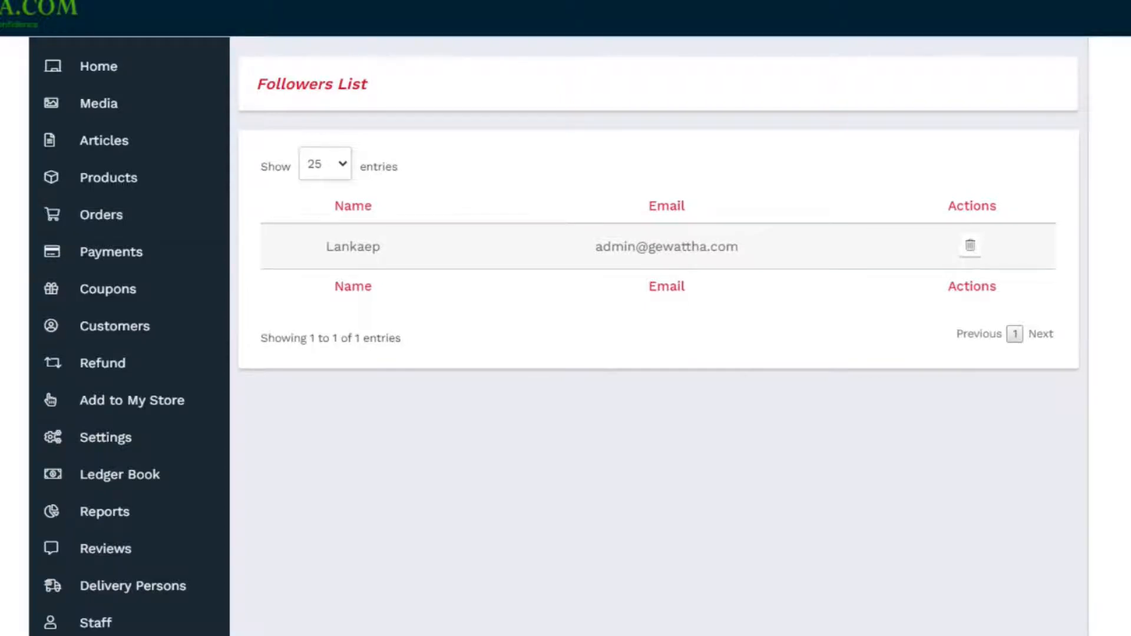
pyautogui.scroll(-10, 129, 340)
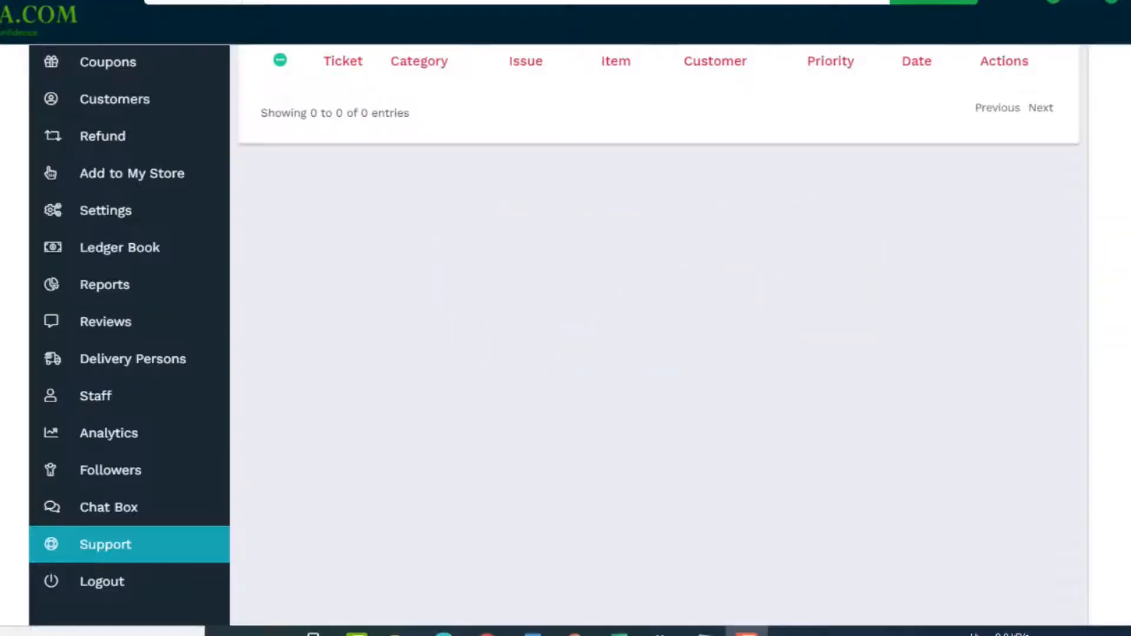
pyautogui.scroll(5, 658, 336)
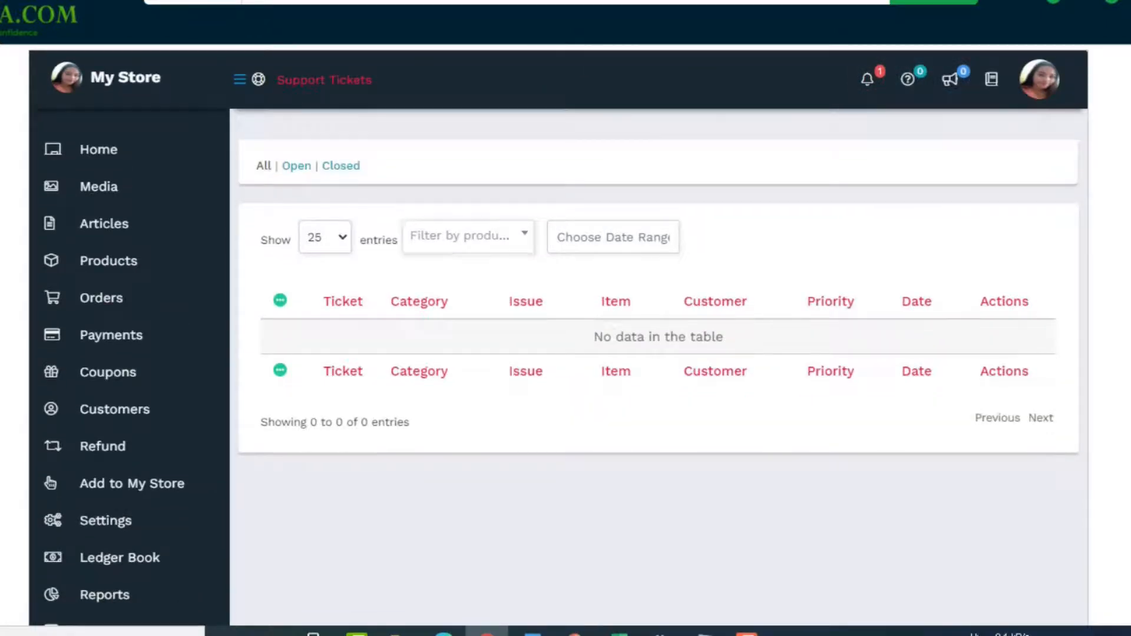
pyautogui.scroll(-5, 659, 336)
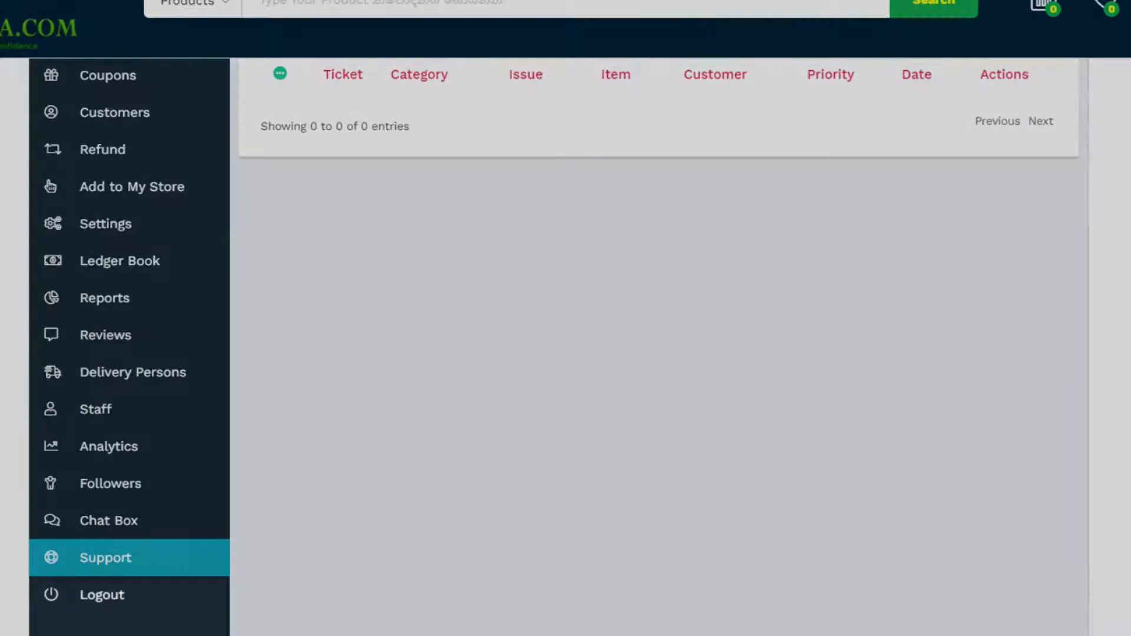
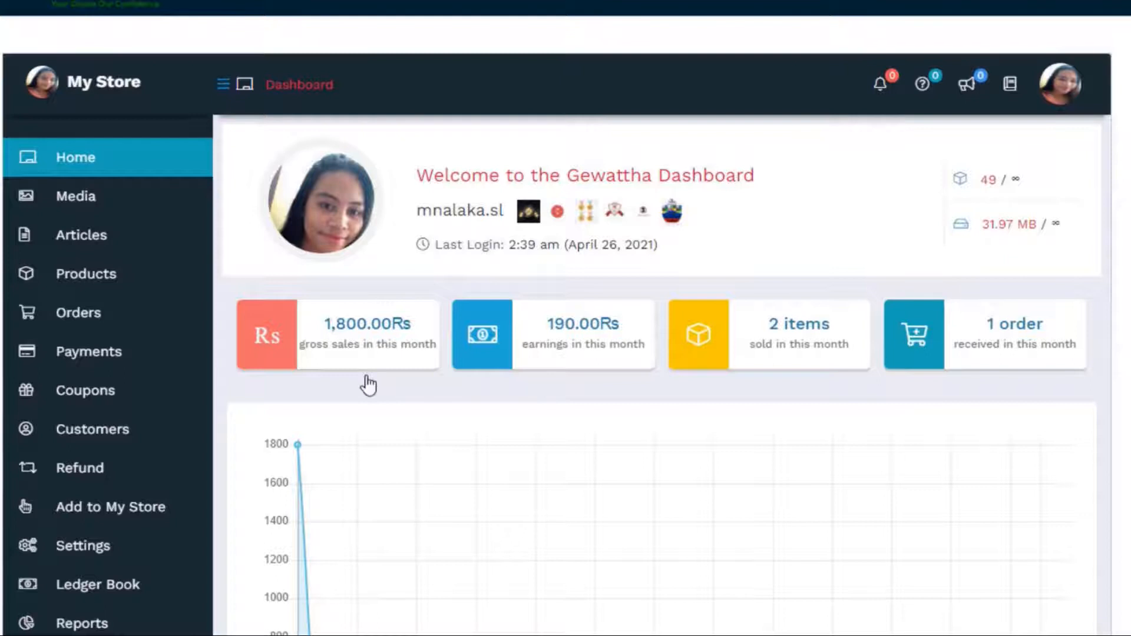
# Open the Profile Manager through the Membership link in the store settings and save the personal profile with its About text.
pyautogui.click(109, 548)
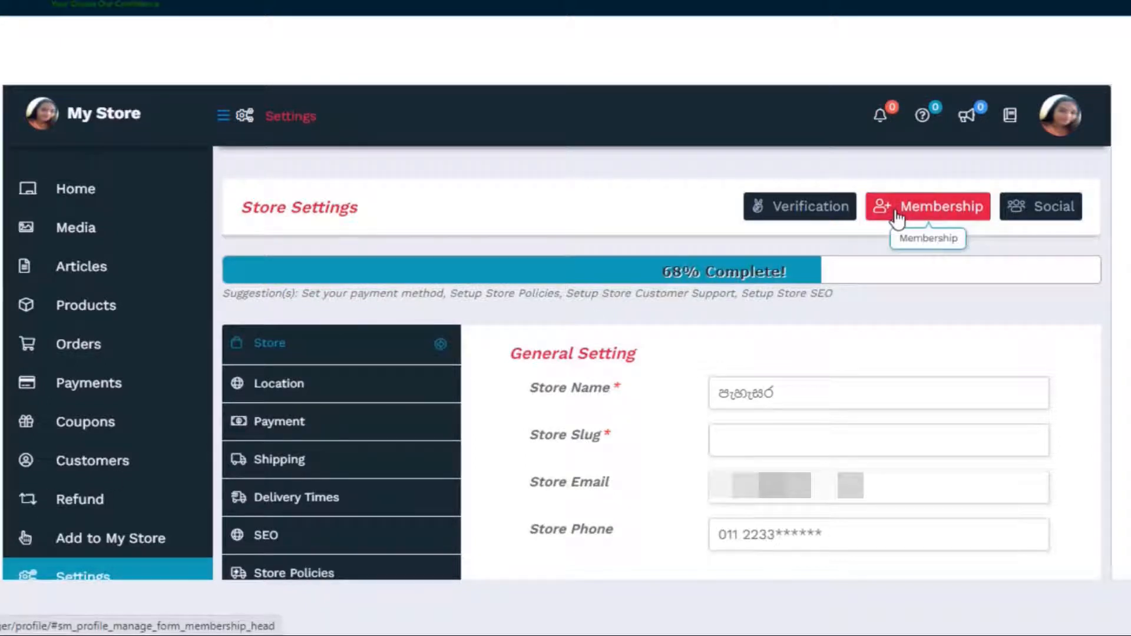
pyautogui.click(896, 212)
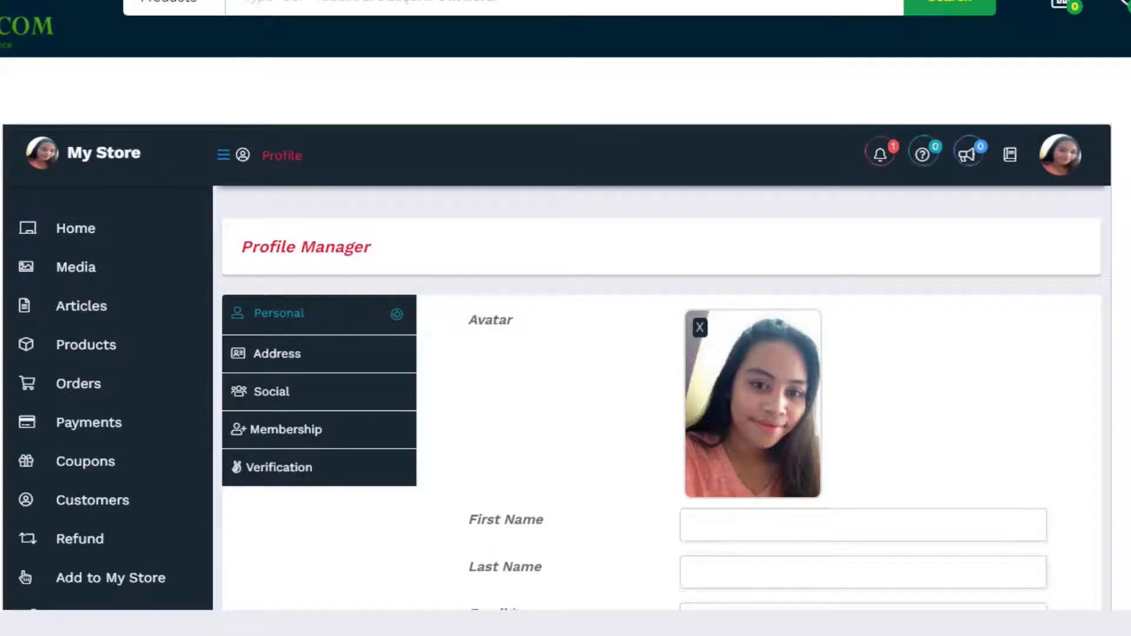
pyautogui.scroll(-8, 660, 354)
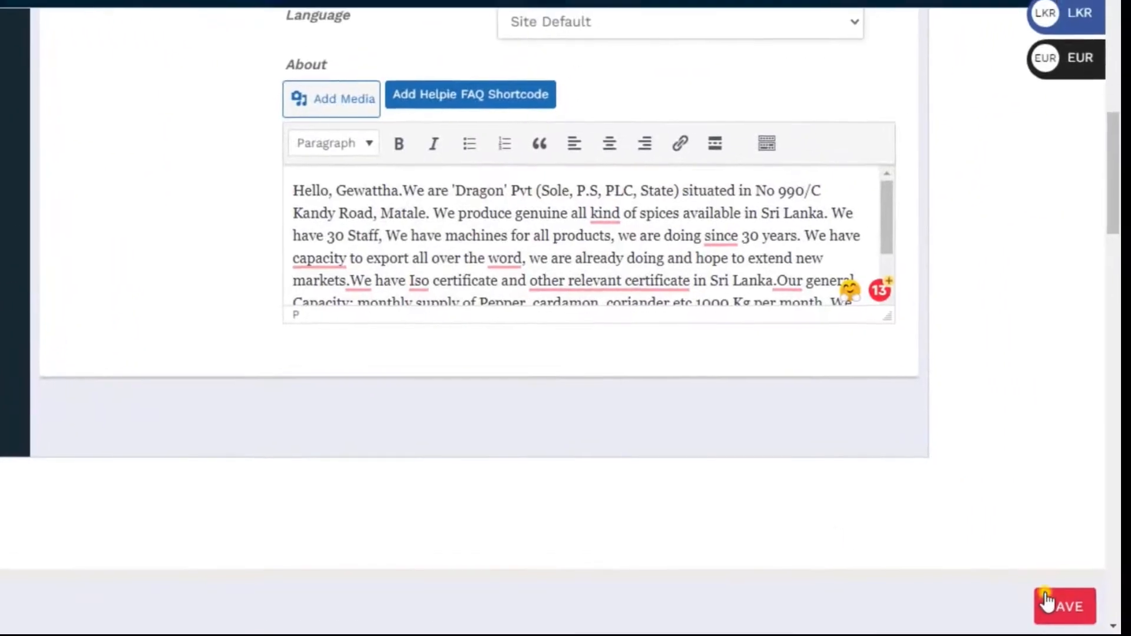
pyautogui.click(1046, 602)
# Go through the profile's Address and Membership sections and save the Verification section.
pyautogui.click(260, 245)
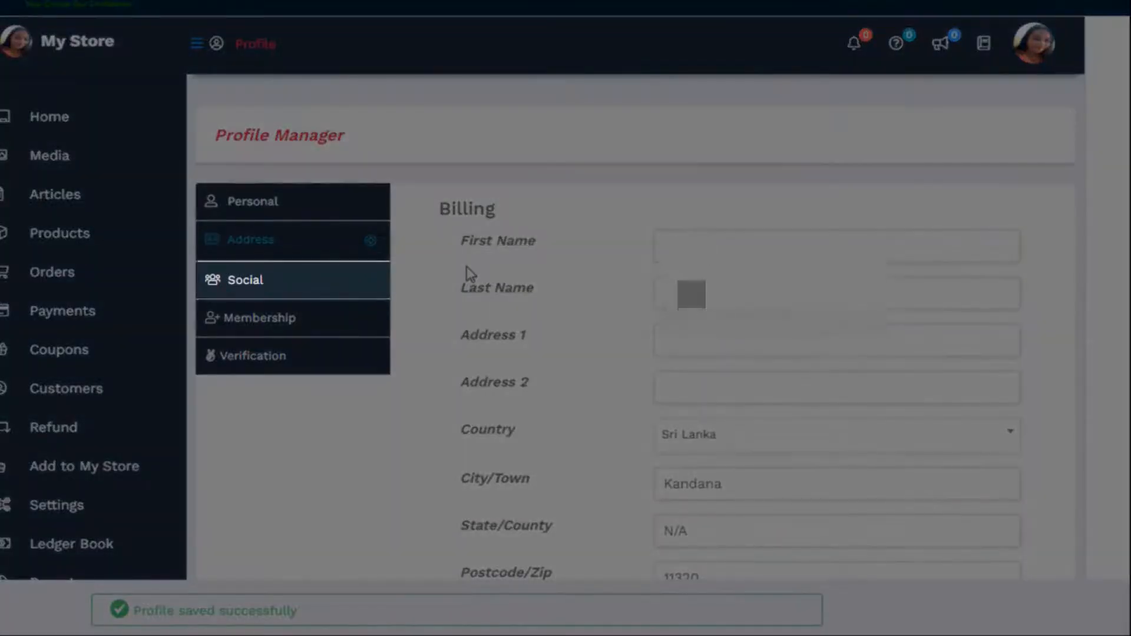
pyautogui.scroll(-2, 470, 274)
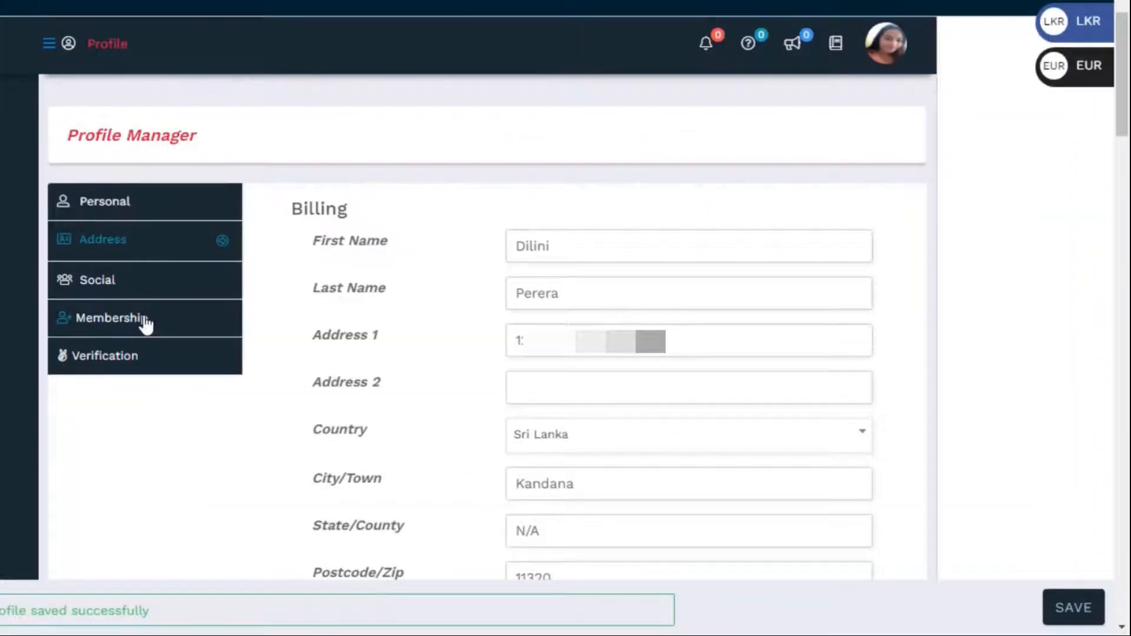
pyautogui.click(145, 321)
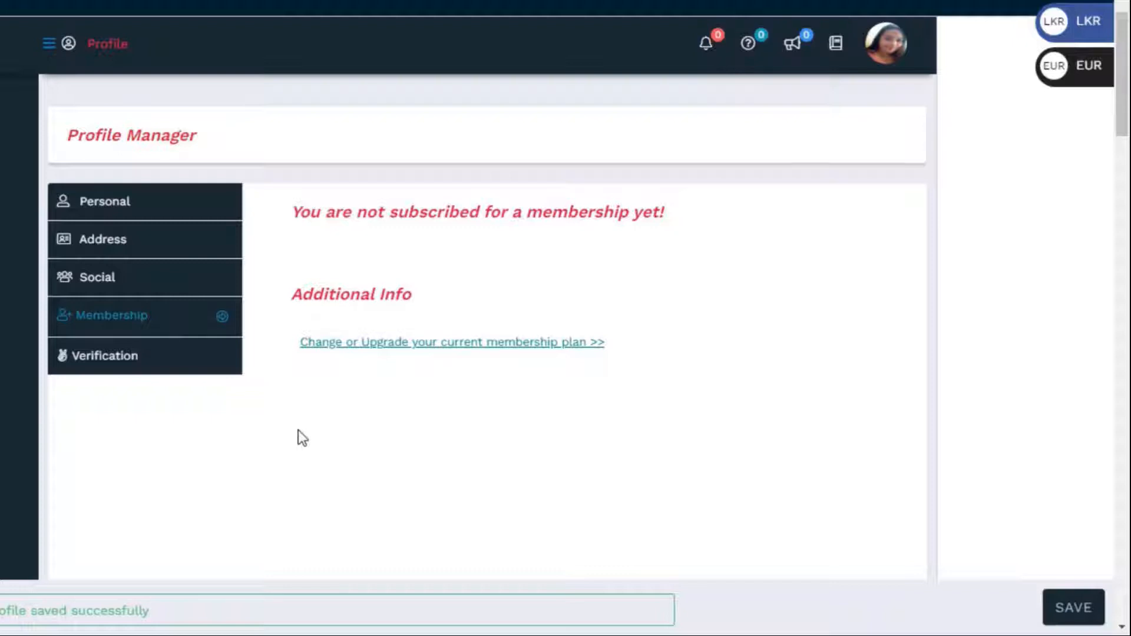
pyautogui.click(103, 356)
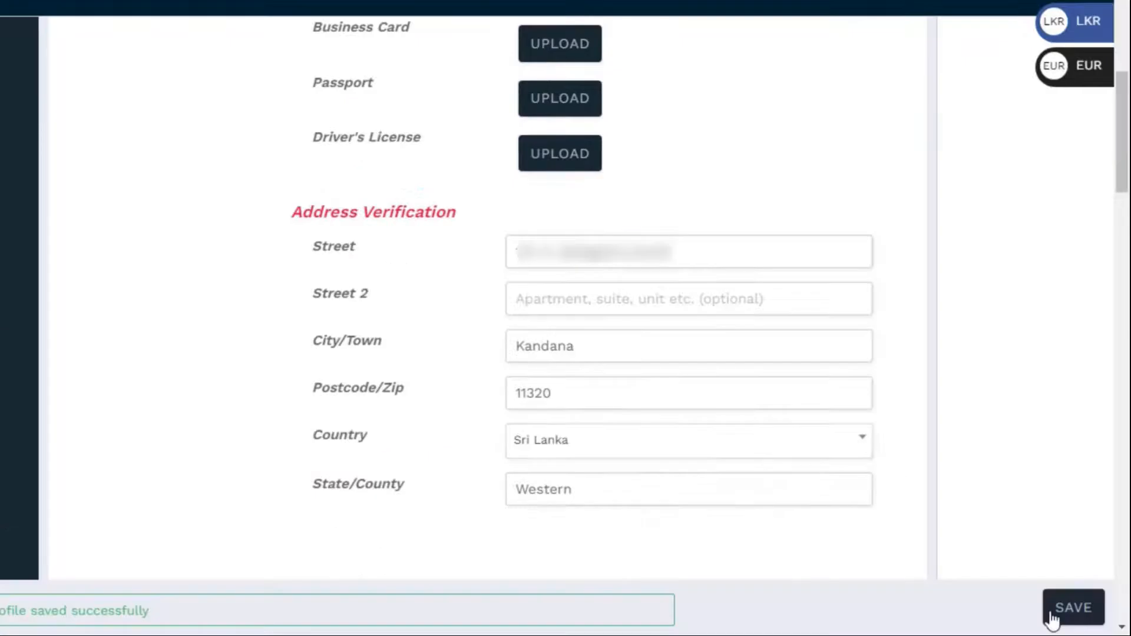
pyautogui.click(1052, 615)
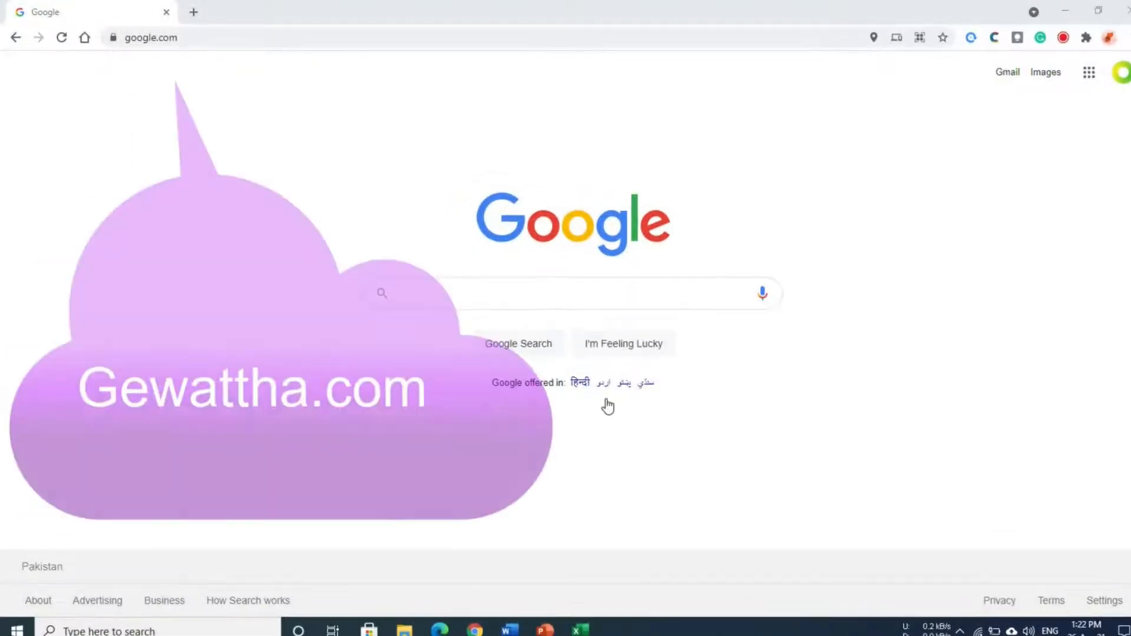
pyautogui.click(185, 48)
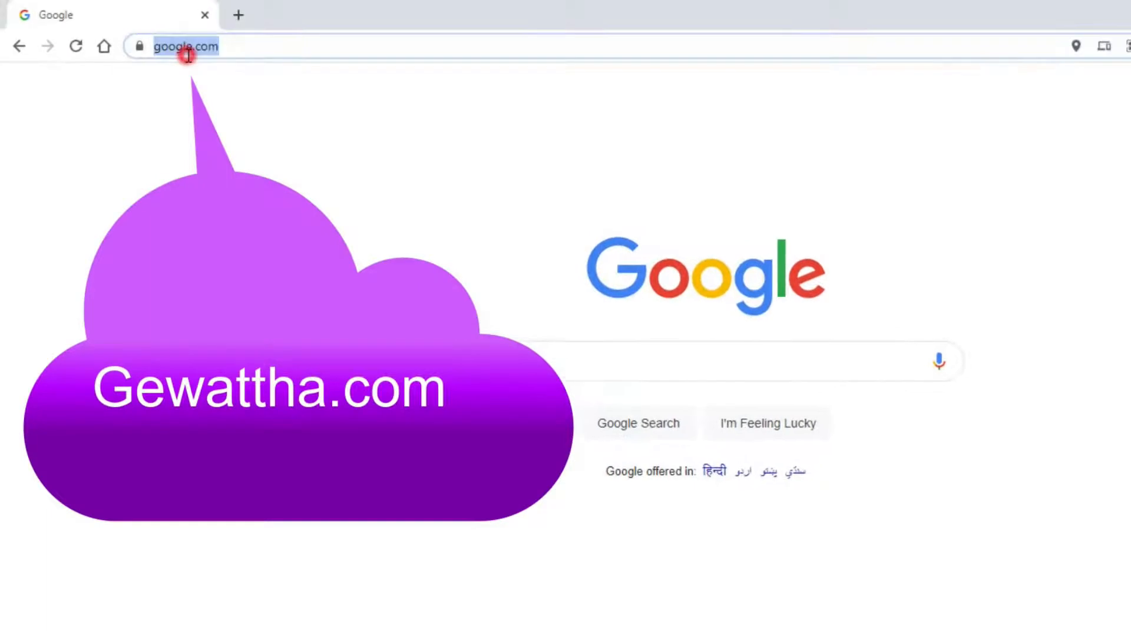
pyautogui.write('www.gewattha')
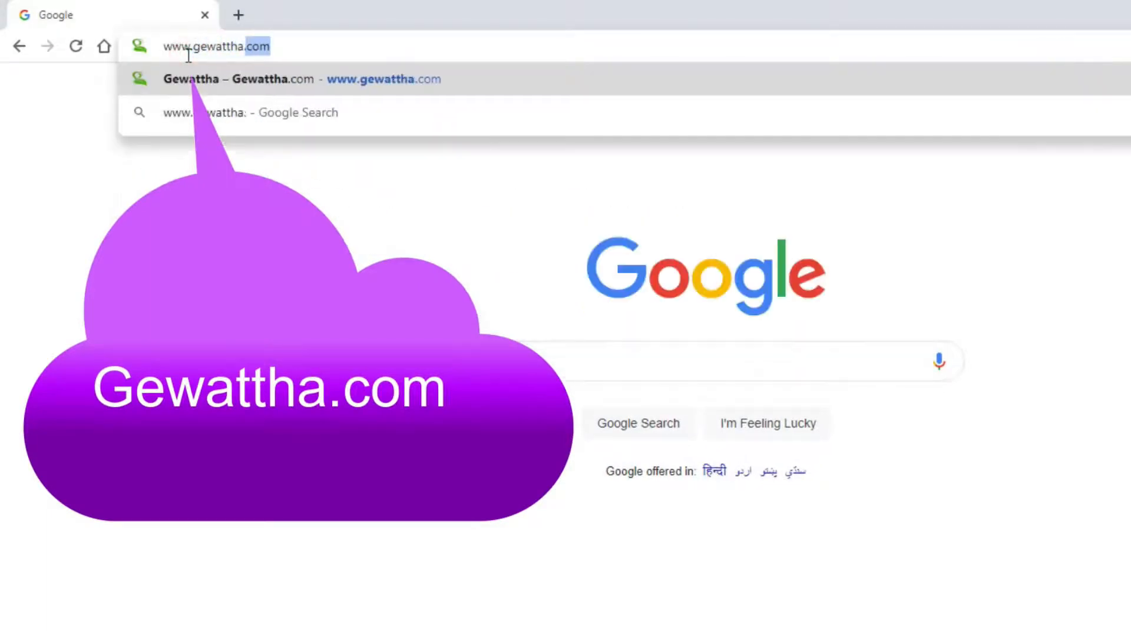
pyautogui.press('Return')
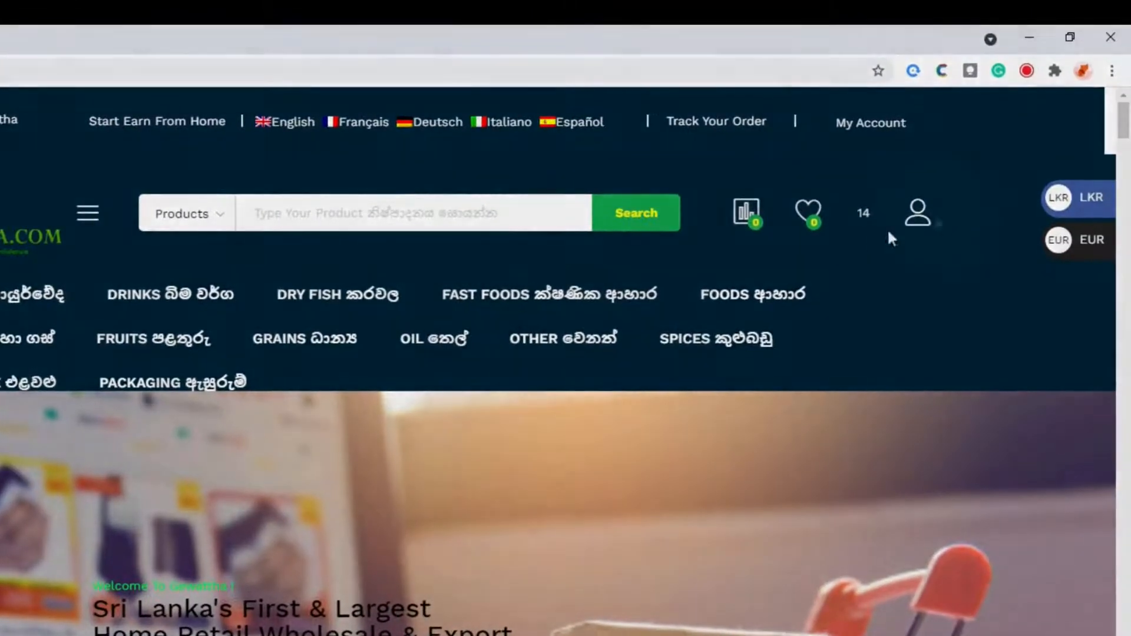
pyautogui.moveTo(927, 212)
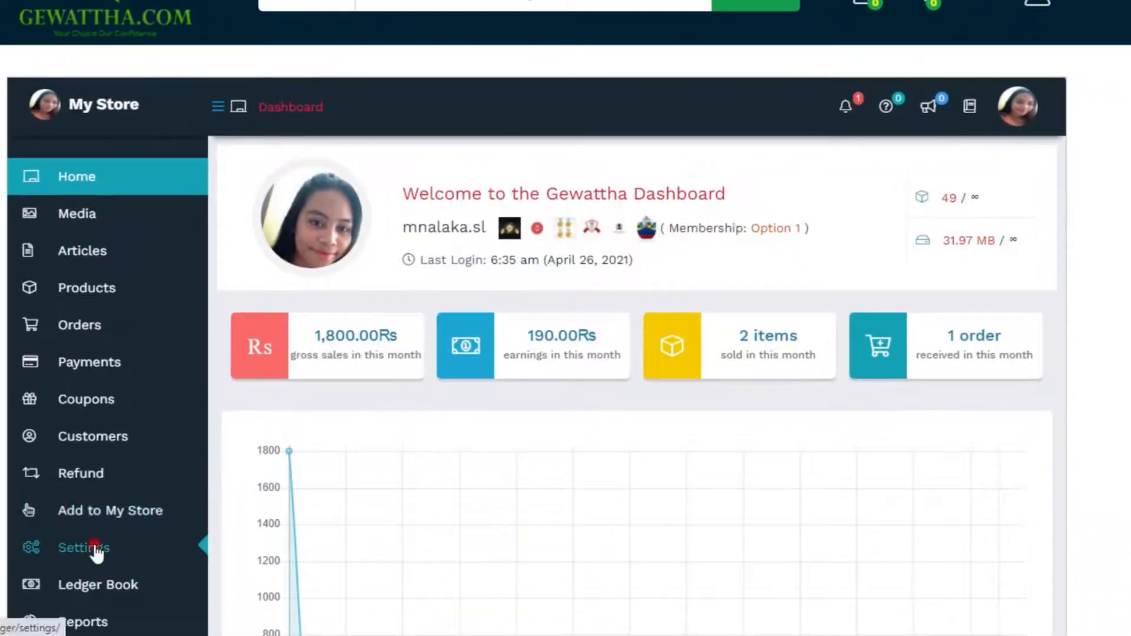
# Examine the Store section of the store settings, from General Setting and brand banners to the shop description and Store Visibility Setup.
pyautogui.click(97, 552)
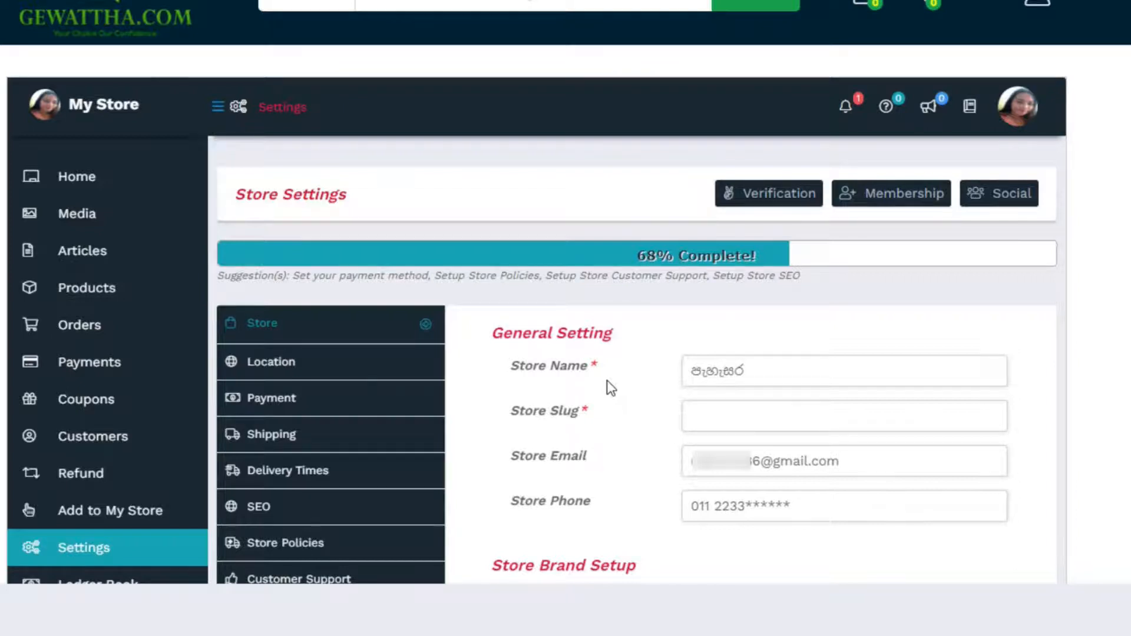
pyautogui.scroll(-8, 583, 419)
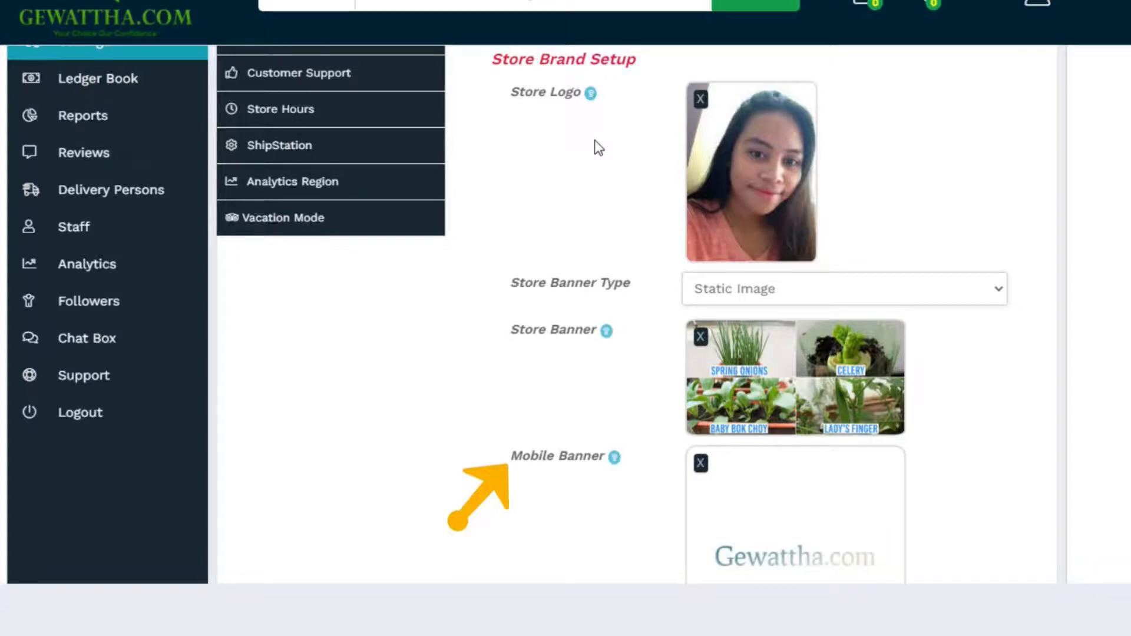
pyautogui.scroll(-3, 595, 139)
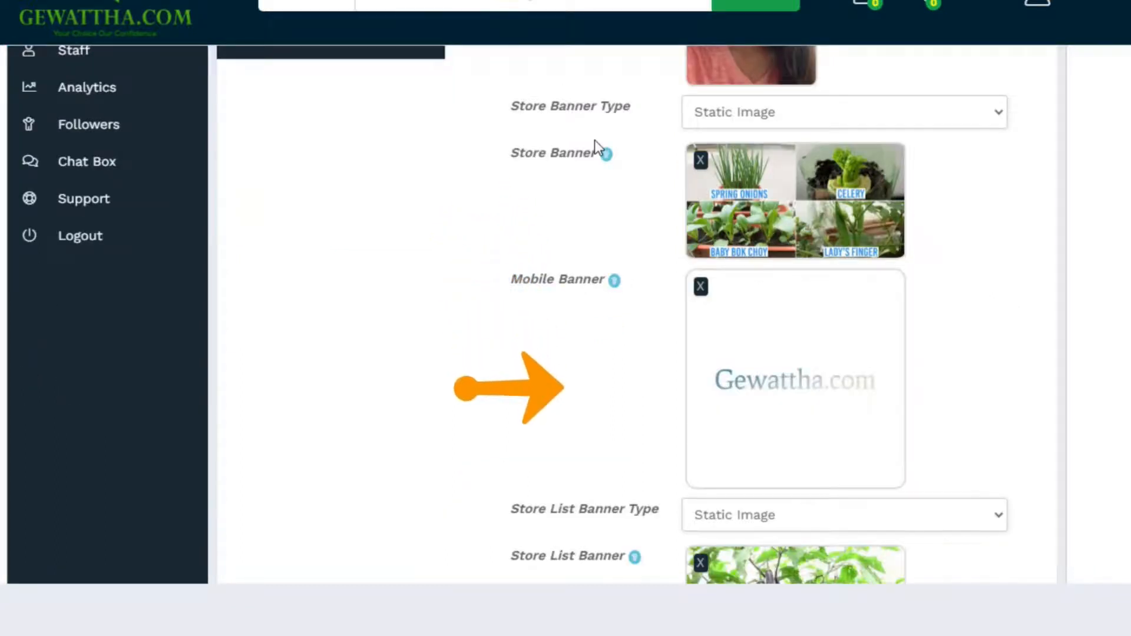
pyautogui.scroll(-5, 595, 141)
pyautogui.scroll(-5, 488, 281)
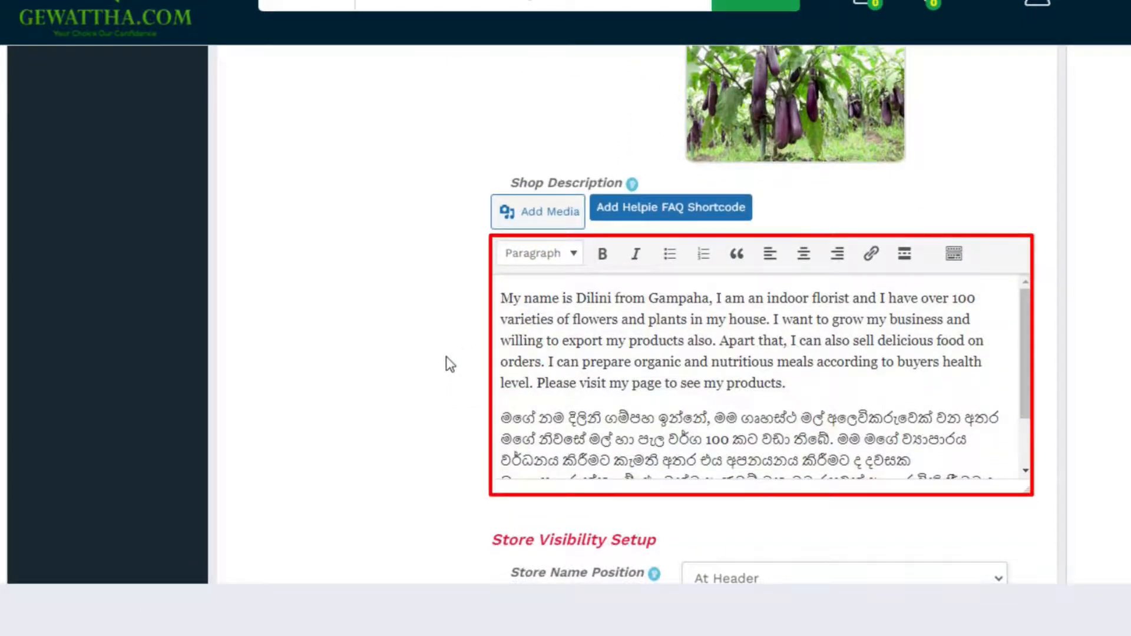
pyautogui.scroll(-8, 447, 357)
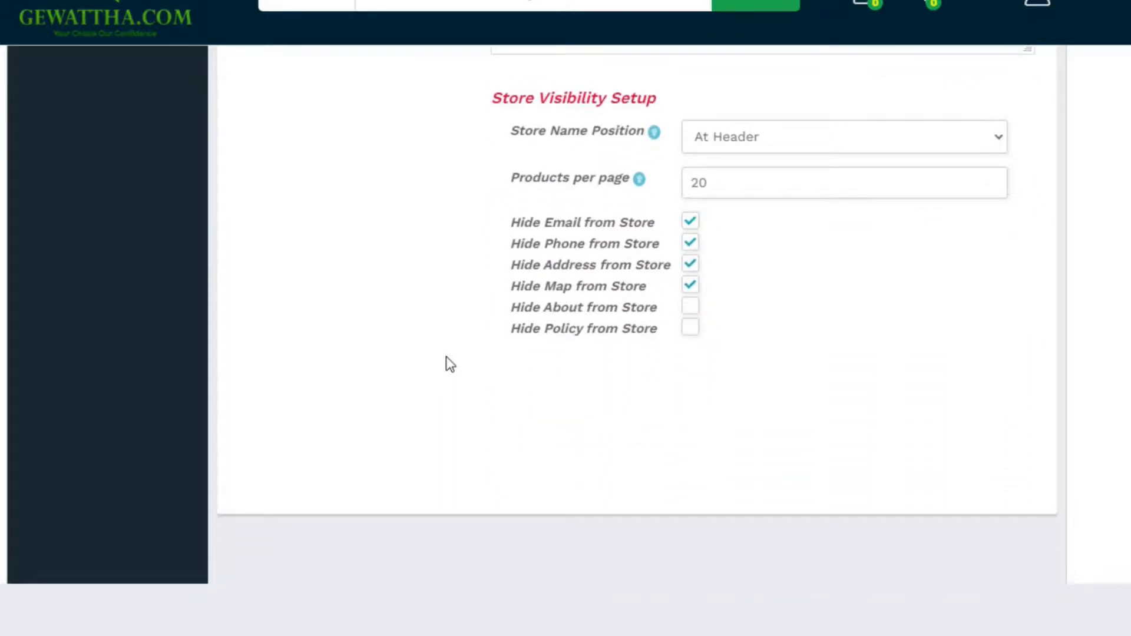
pyautogui.scroll(2, 447, 357)
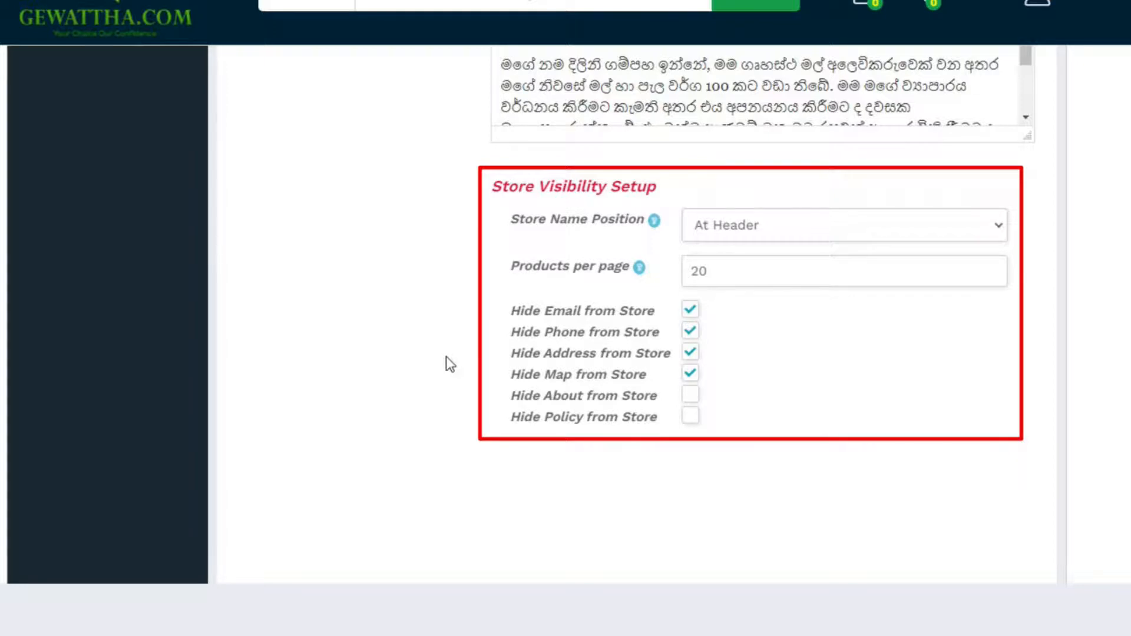
pyautogui.scroll(15, 447, 356)
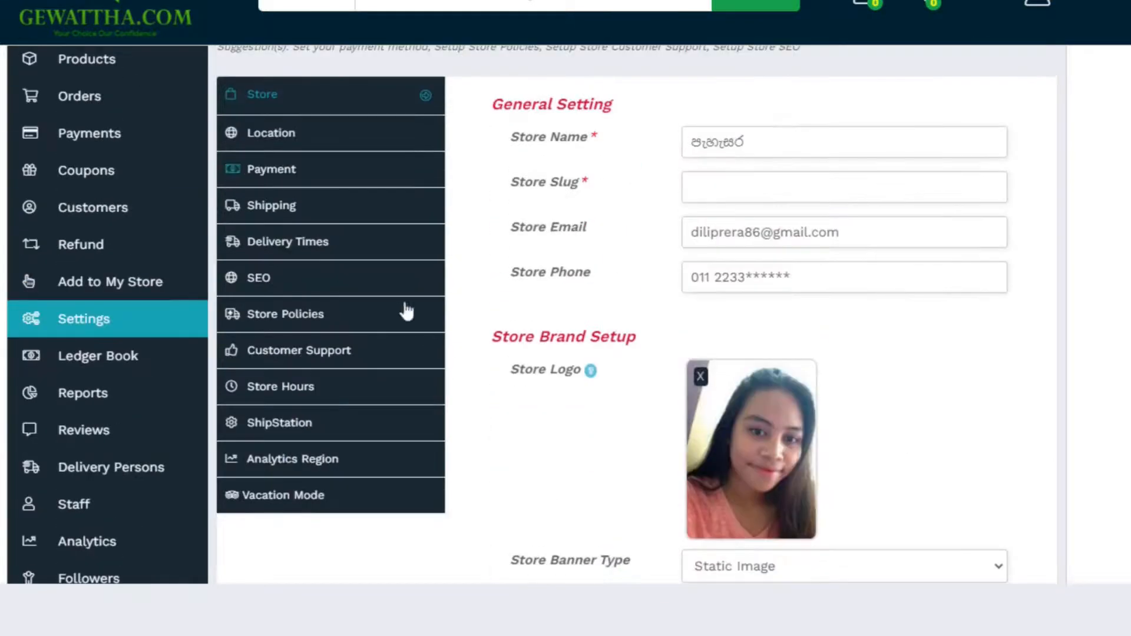
# Examine the store address and map in the Location settings and the bank transfer fields in the Payment settings.
pyautogui.click(279, 143)
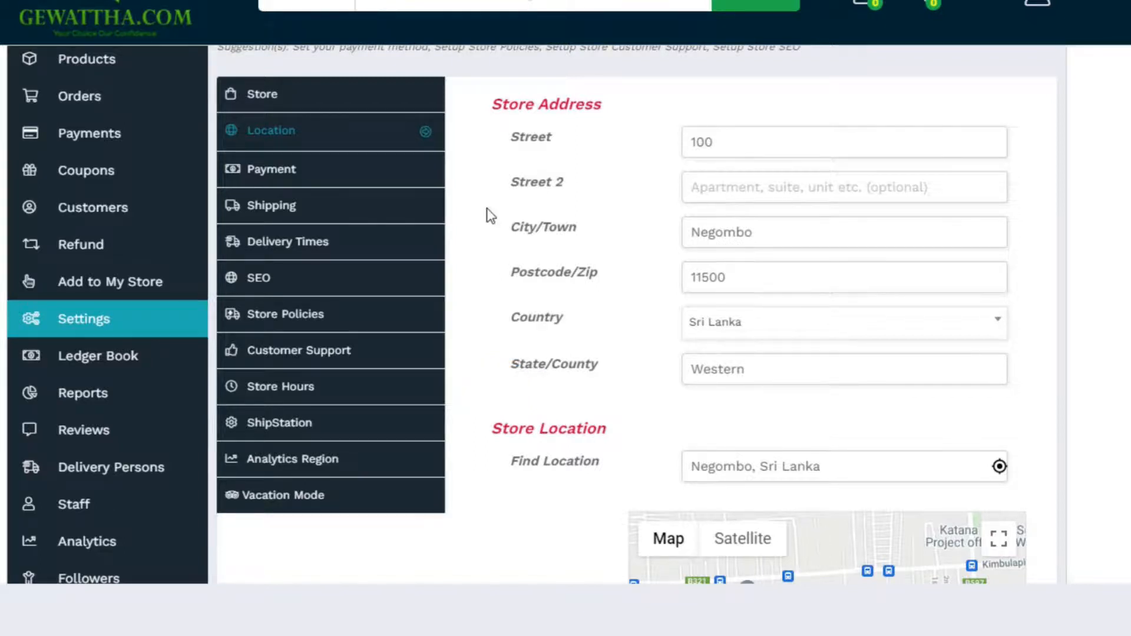
pyautogui.scroll(-6, 489, 218)
pyautogui.scroll(2, 487, 207)
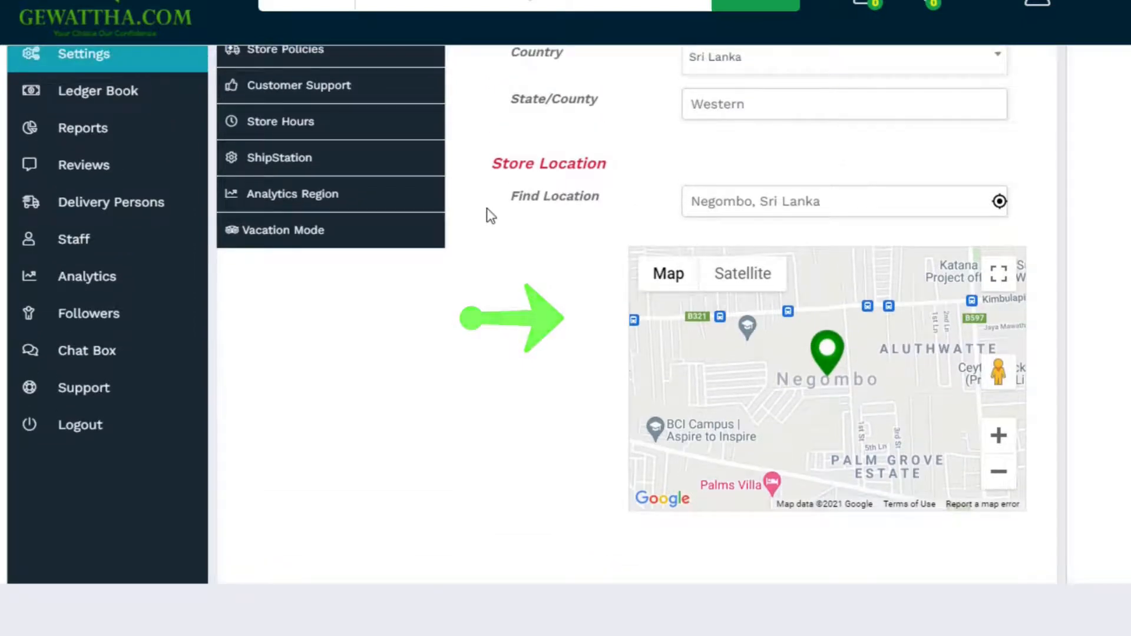
pyautogui.scroll(6, 487, 207)
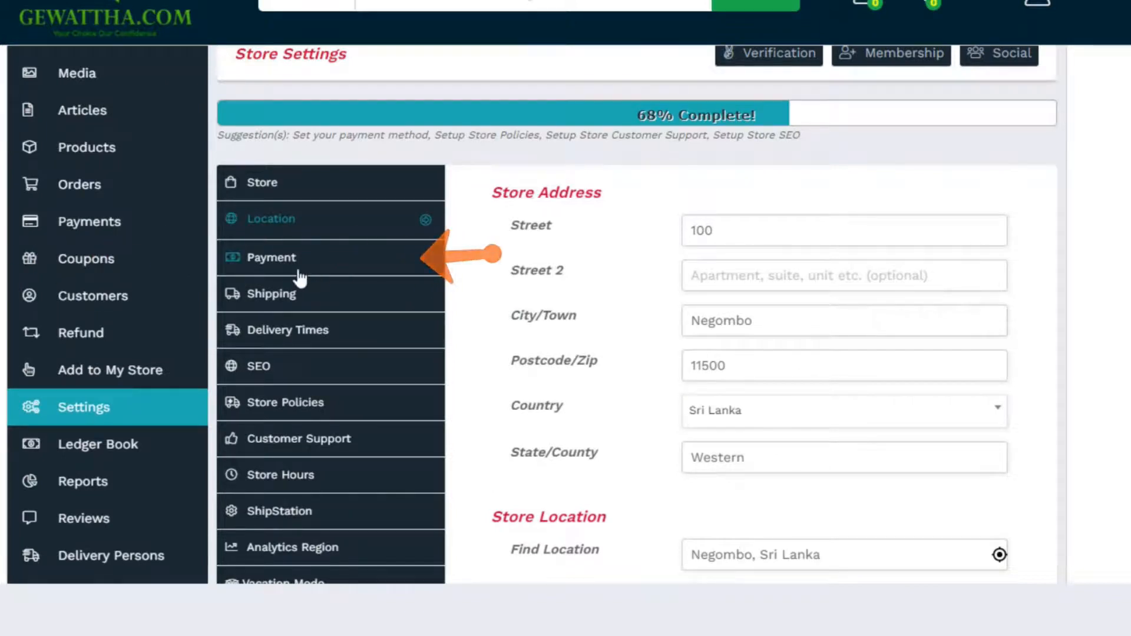
pyautogui.click(299, 272)
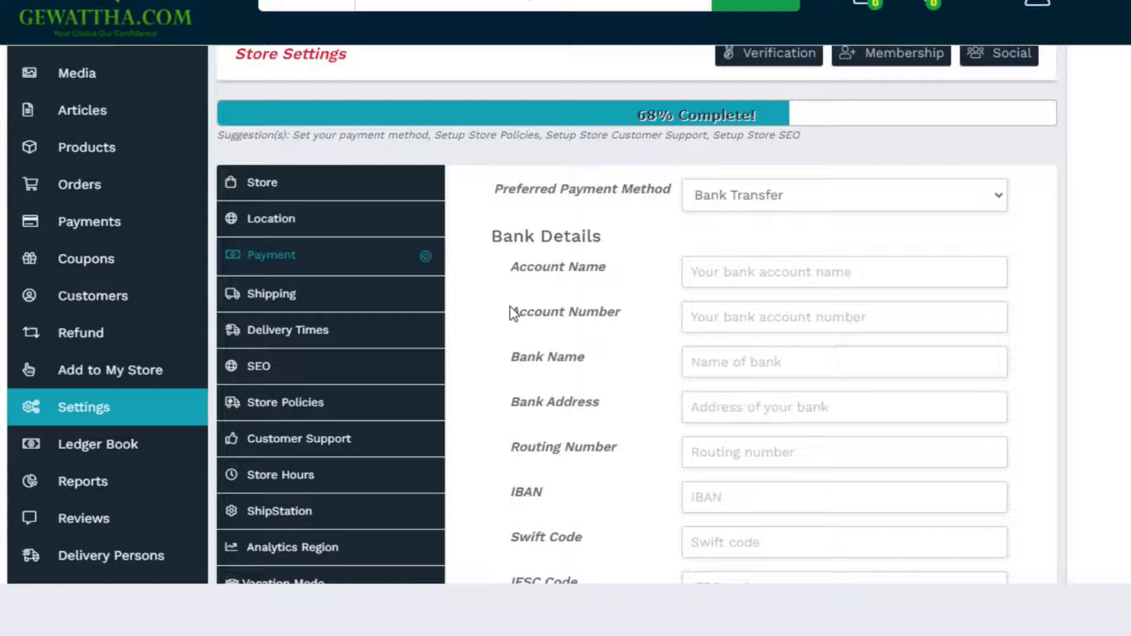
pyautogui.scroll(-2, 510, 306)
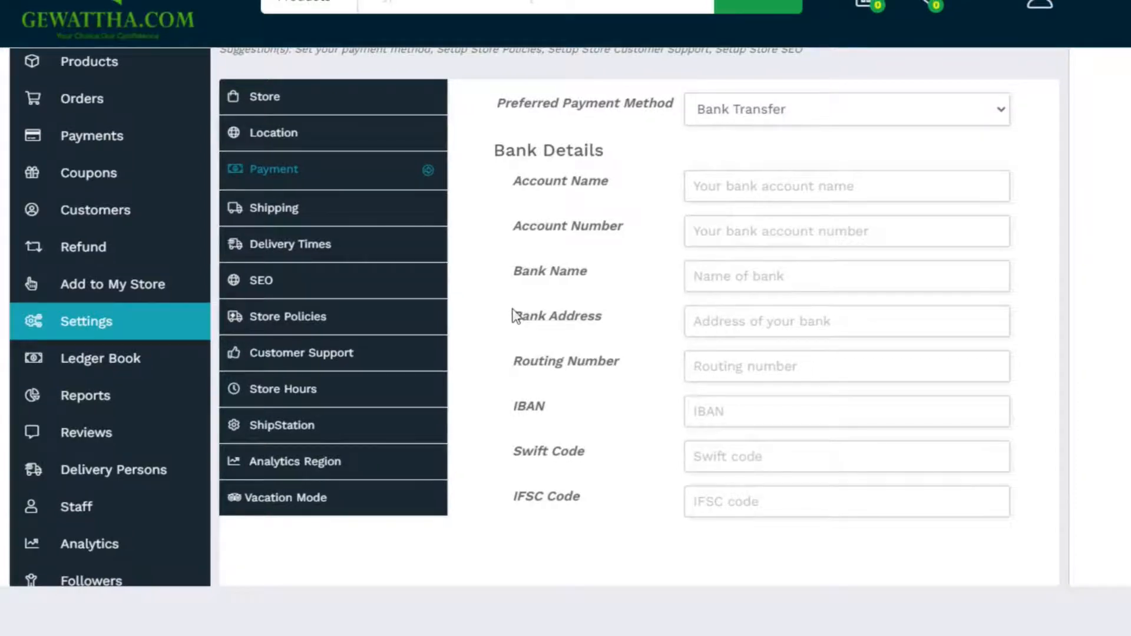
# Examine the Shipping settings, including processing time, shipping type and the distance-cost rules.
pyautogui.click(291, 215)
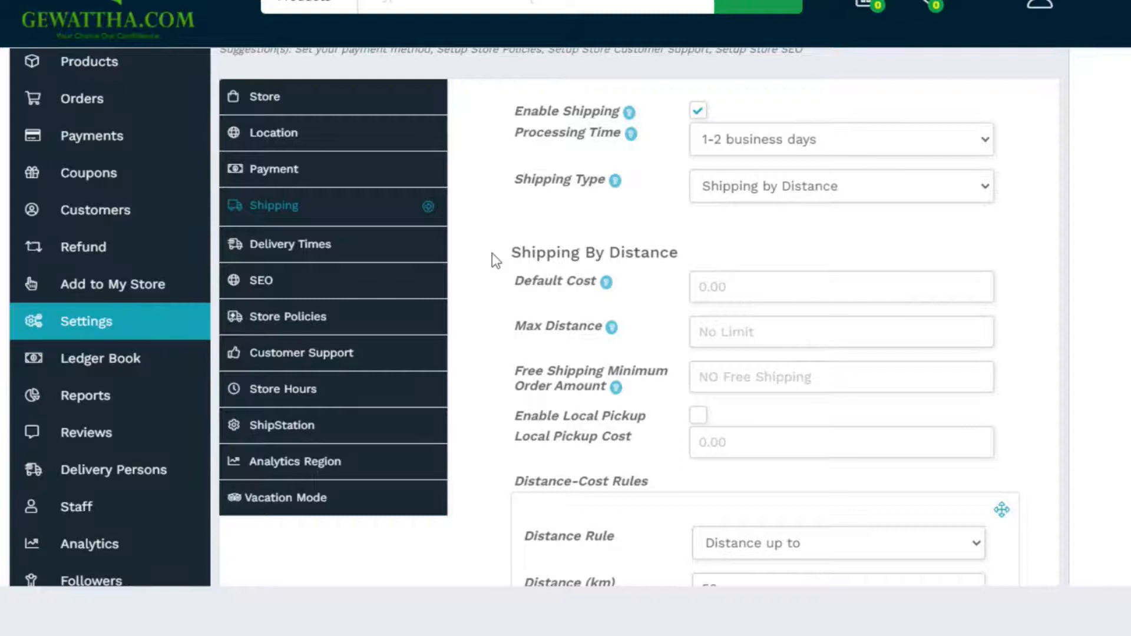
pyautogui.scroll(-4, 495, 260)
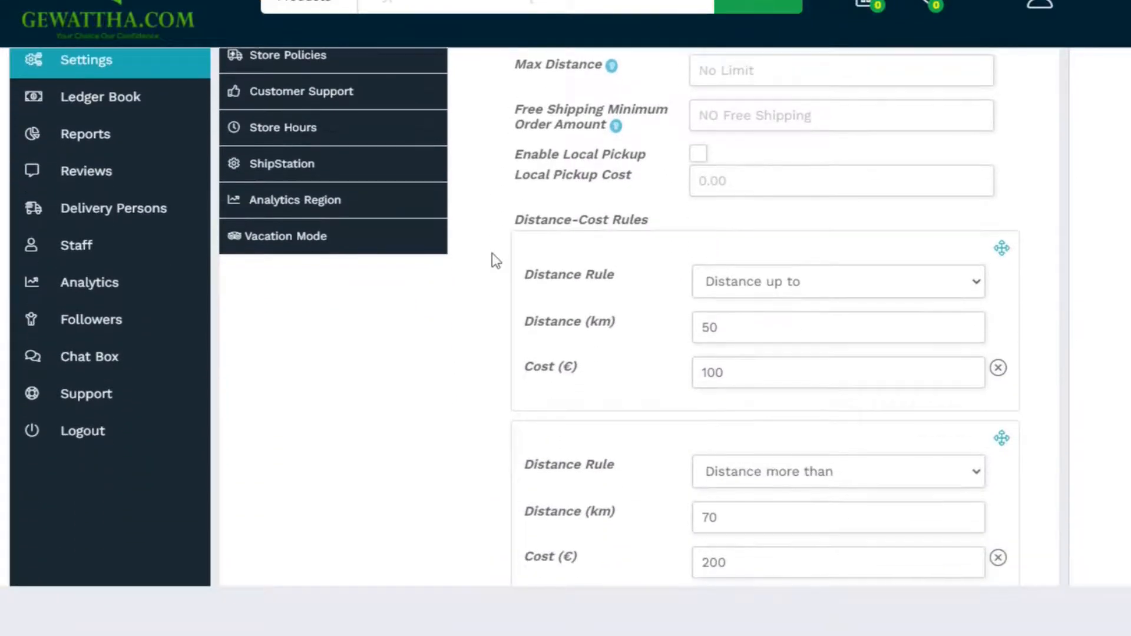
pyautogui.scroll(-2, 493, 257)
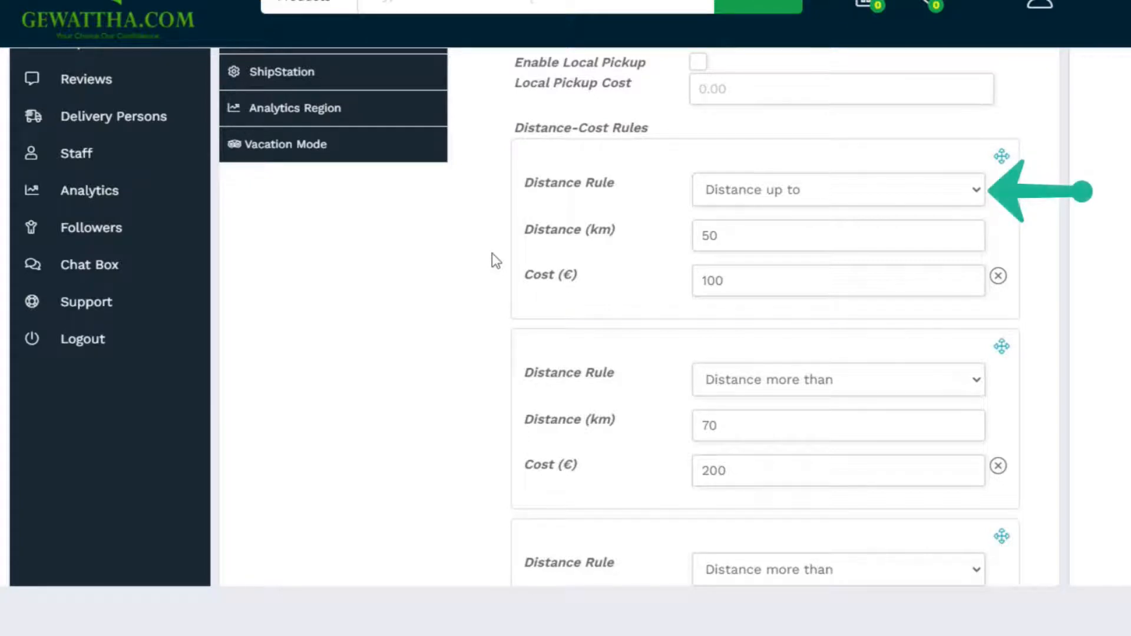
pyautogui.scroll(-7, 492, 260)
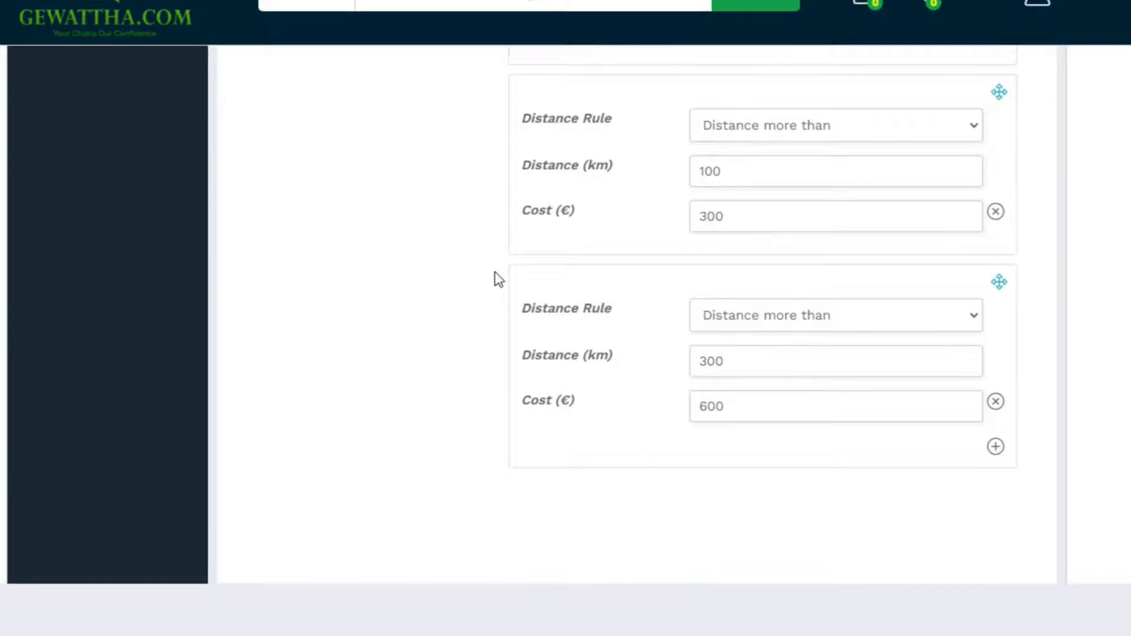
pyautogui.scroll(11, 496, 277)
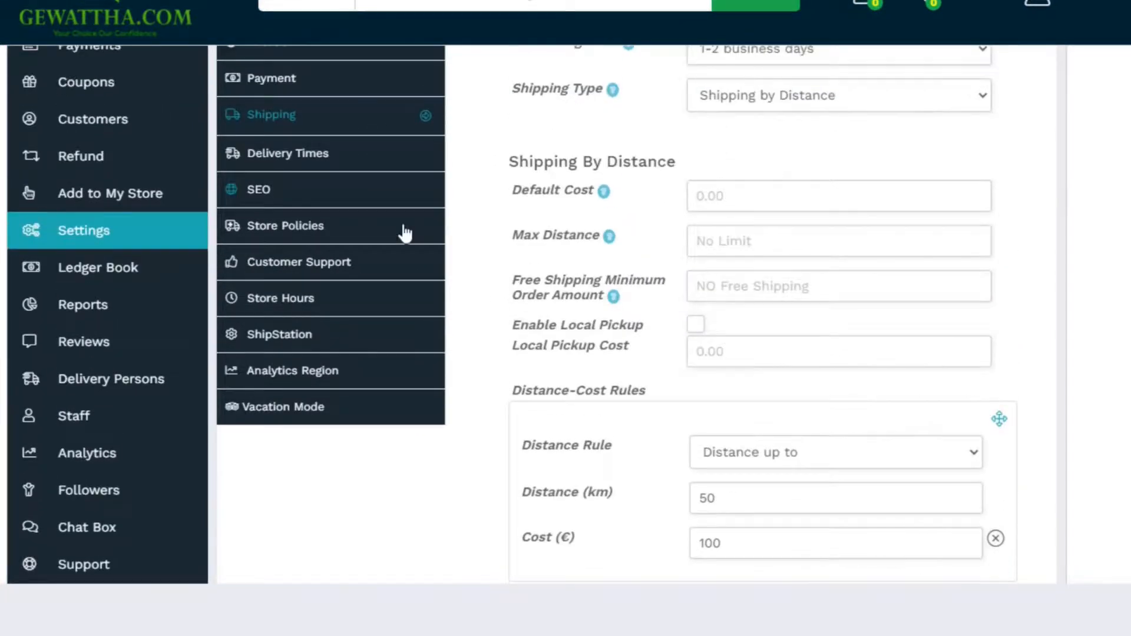
# Examine the Delivery Times settings and the SEO settings, including the delivery time slots, meta fields and Facebook setup.
pyautogui.click(303, 154)
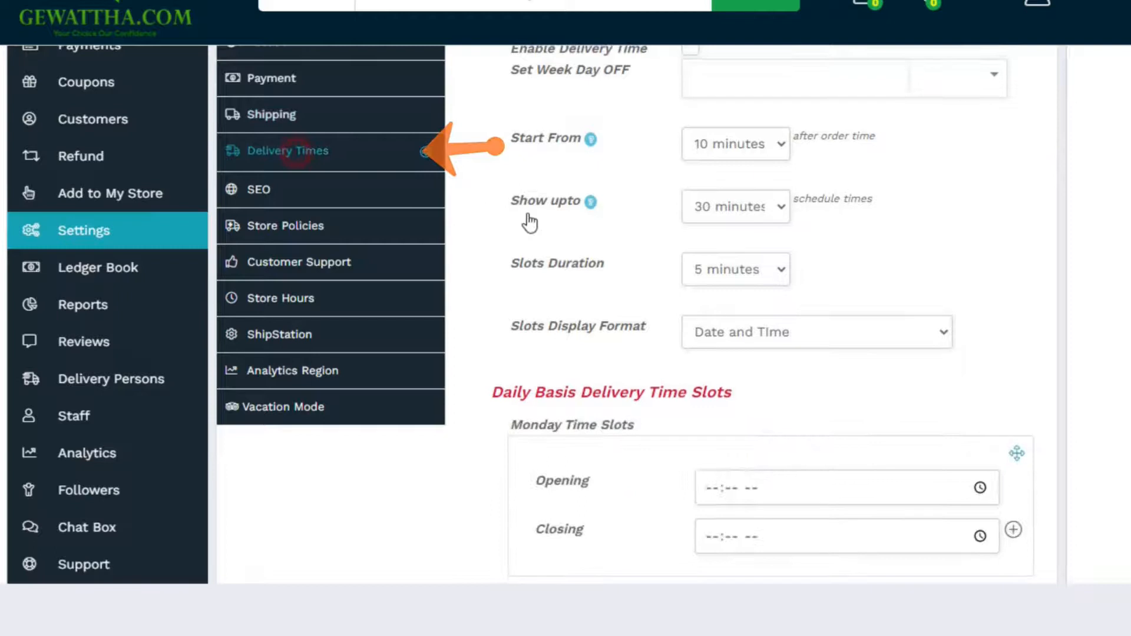
pyautogui.scroll(3, 528, 213)
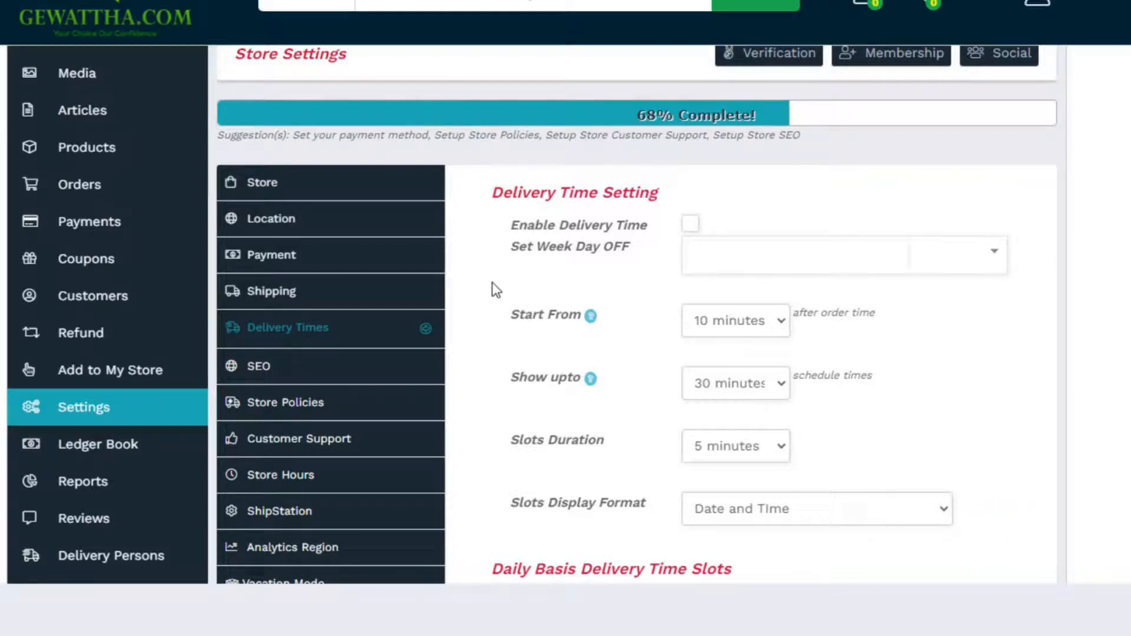
pyautogui.scroll(-6, 493, 283)
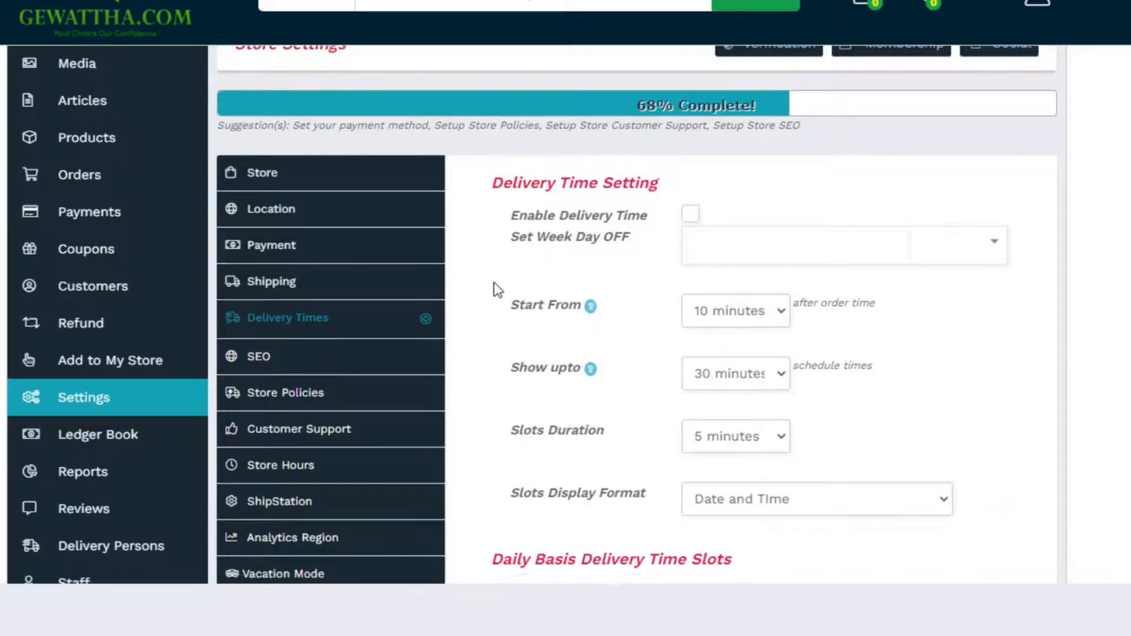
pyautogui.scroll(-2, 495, 294)
pyautogui.scroll(5, 489, 289)
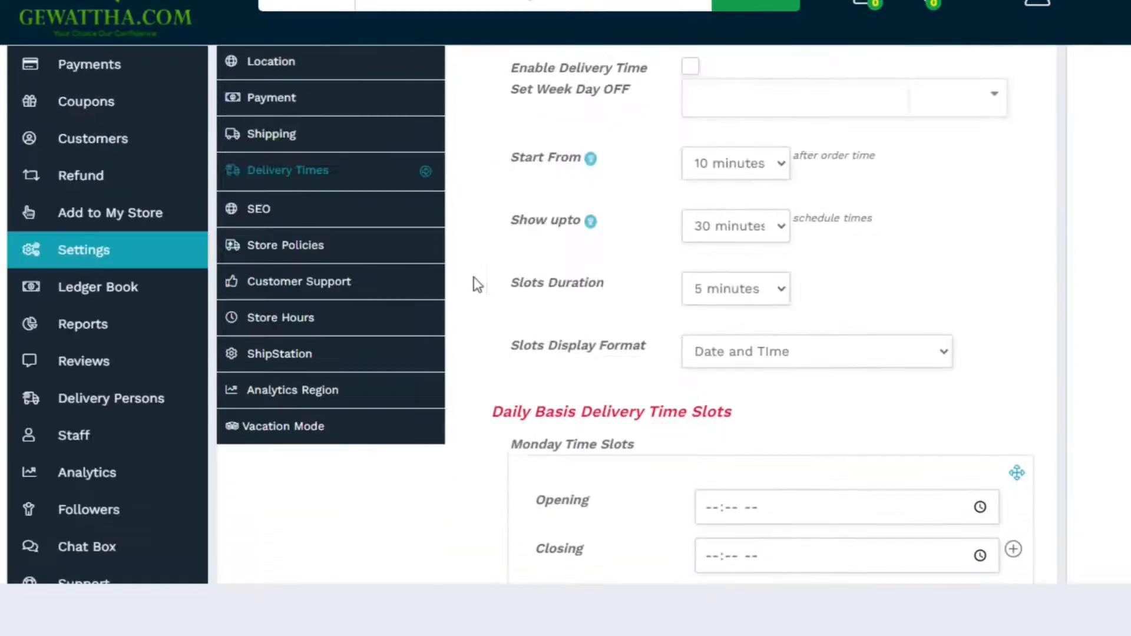
pyautogui.click(263, 212)
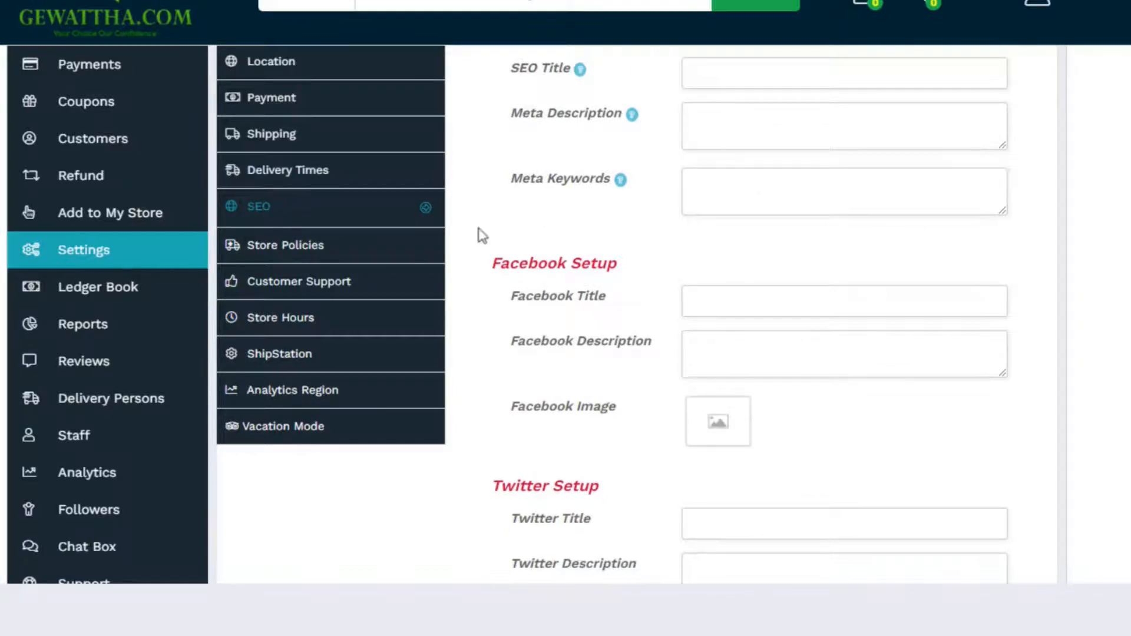
pyautogui.scroll(2, 482, 235)
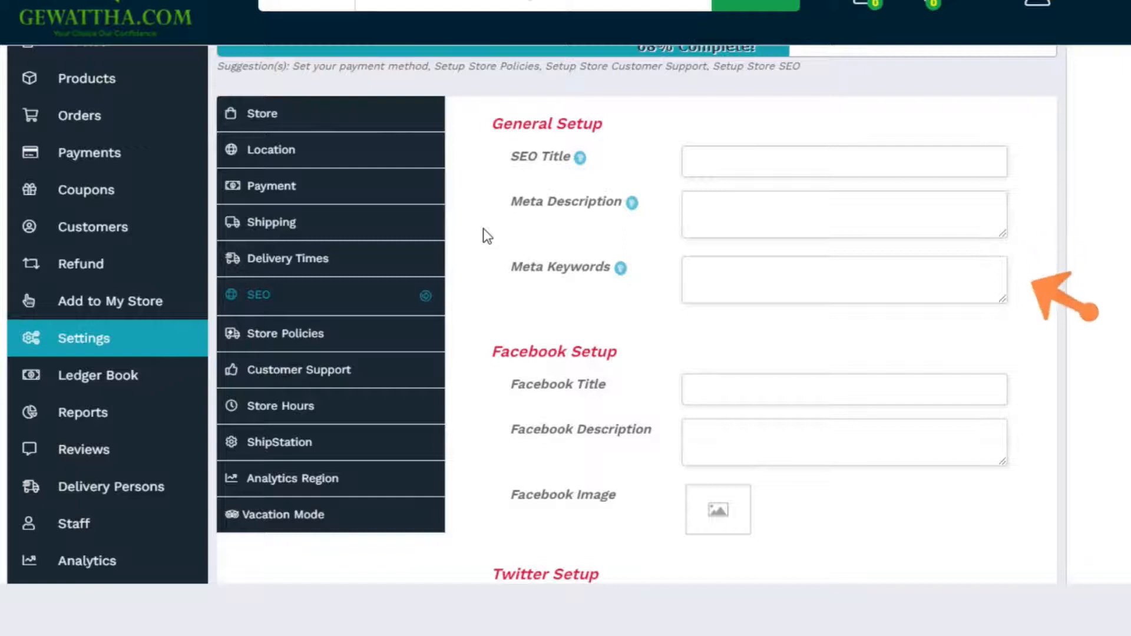
# Examine the Store Policies settings, from the policy tab label and shipping policy through the refund and cancellation/return/exchange policies.
pyautogui.click(285, 335)
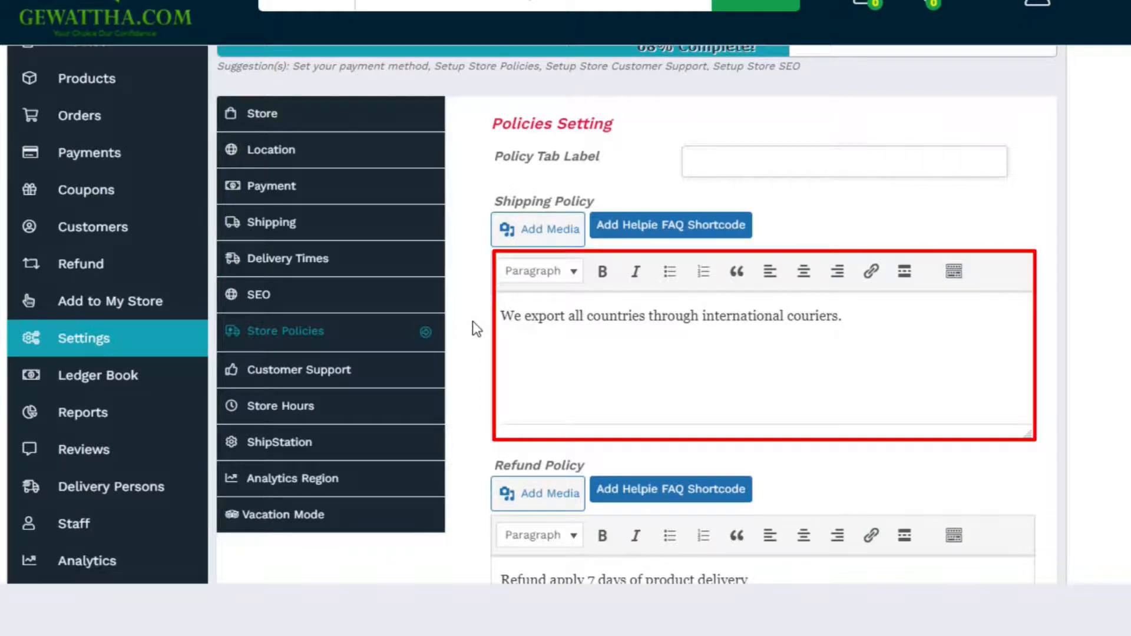
pyautogui.scroll(-5, 473, 321)
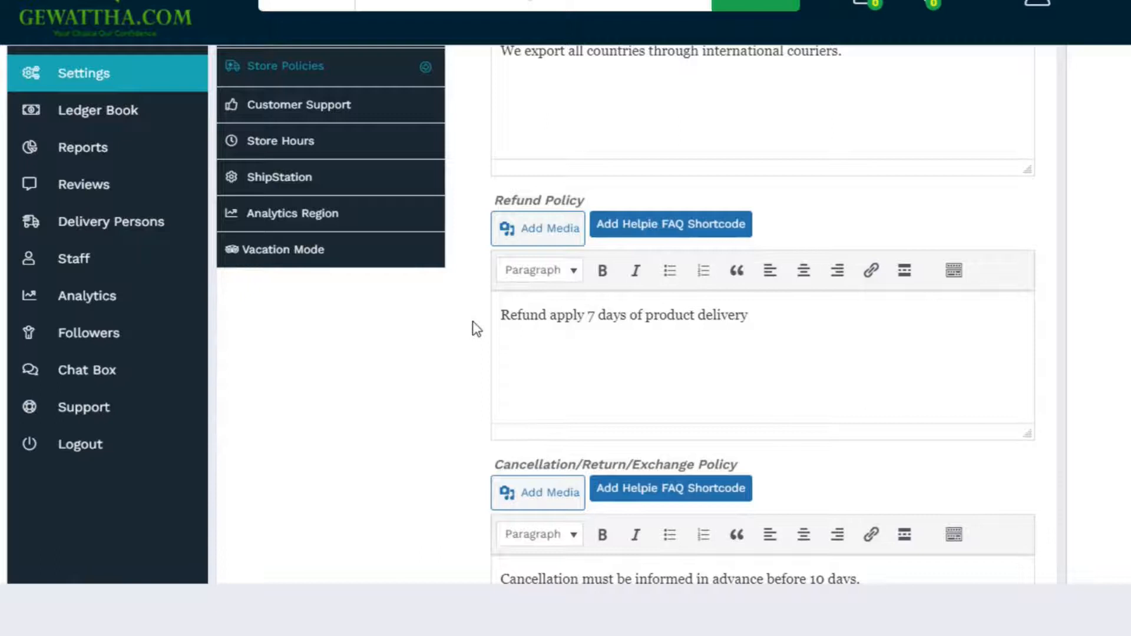
pyautogui.scroll(-8, 473, 321)
pyautogui.scroll(2, 473, 321)
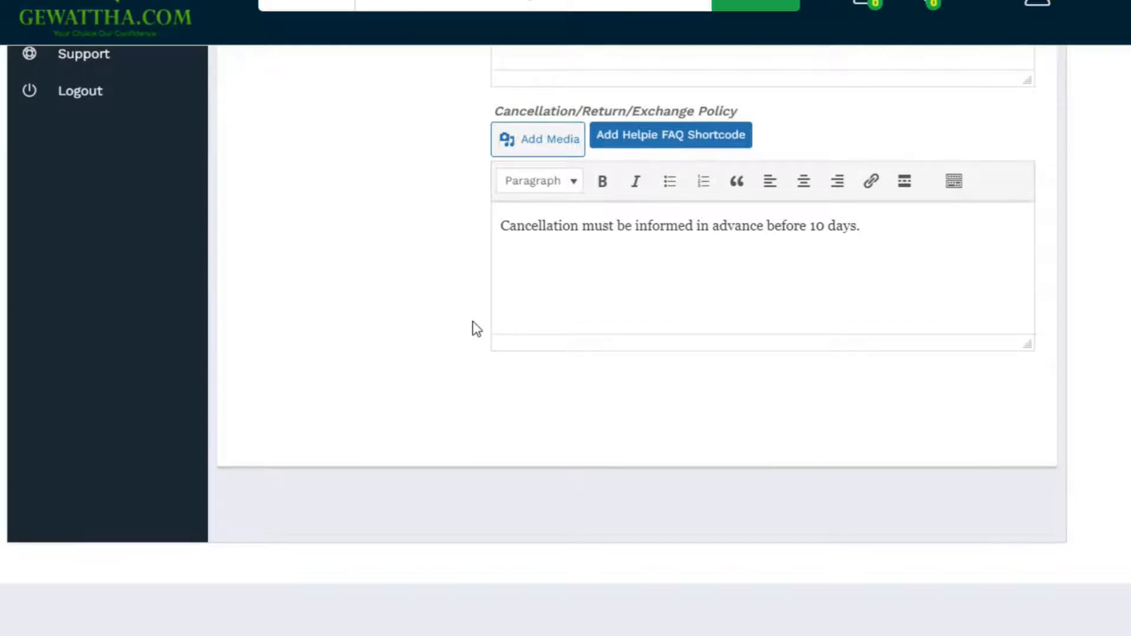
pyautogui.scroll(9, 472, 321)
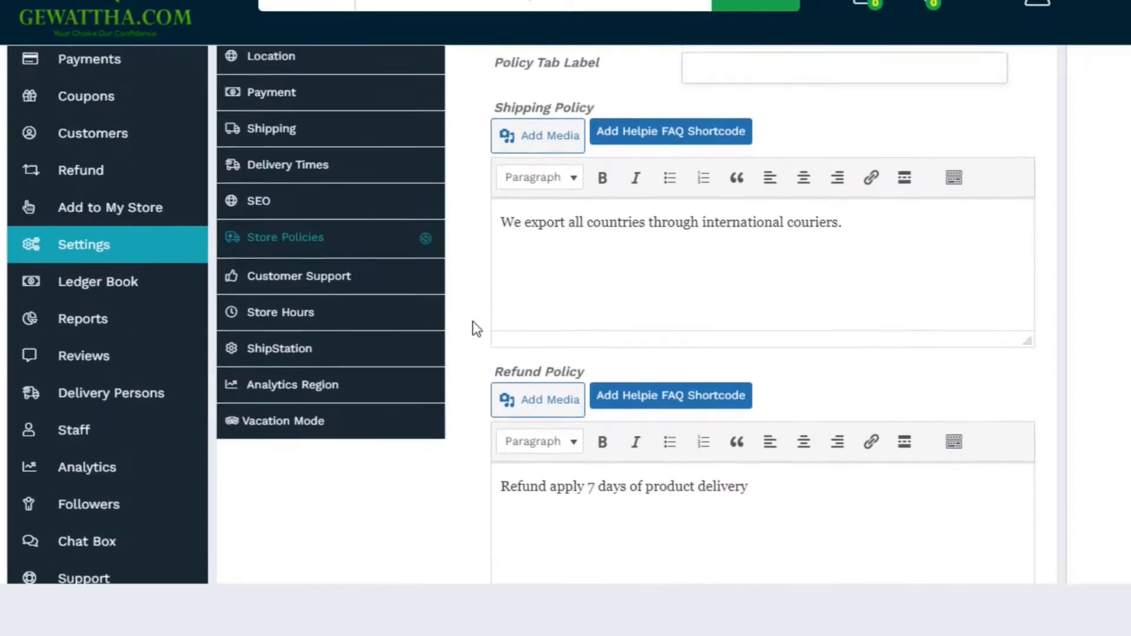
pyautogui.scroll(2, 472, 321)
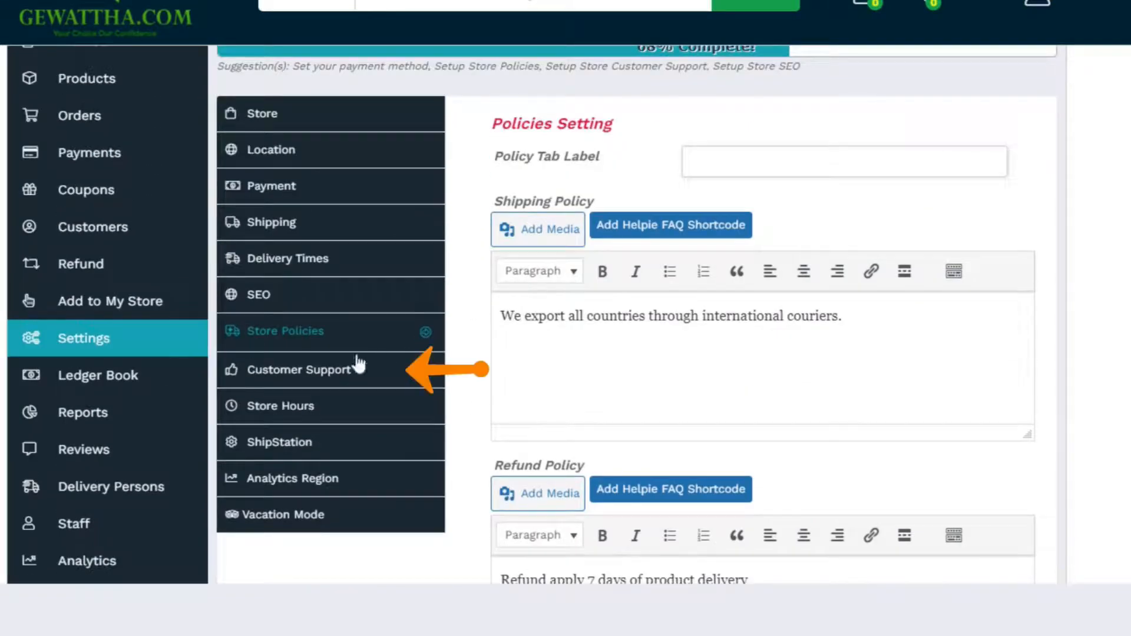
# Examine the contact fields in the Customer Support settings and the weekly off days and opening times in the Store Hours settings.
pyautogui.click(304, 371)
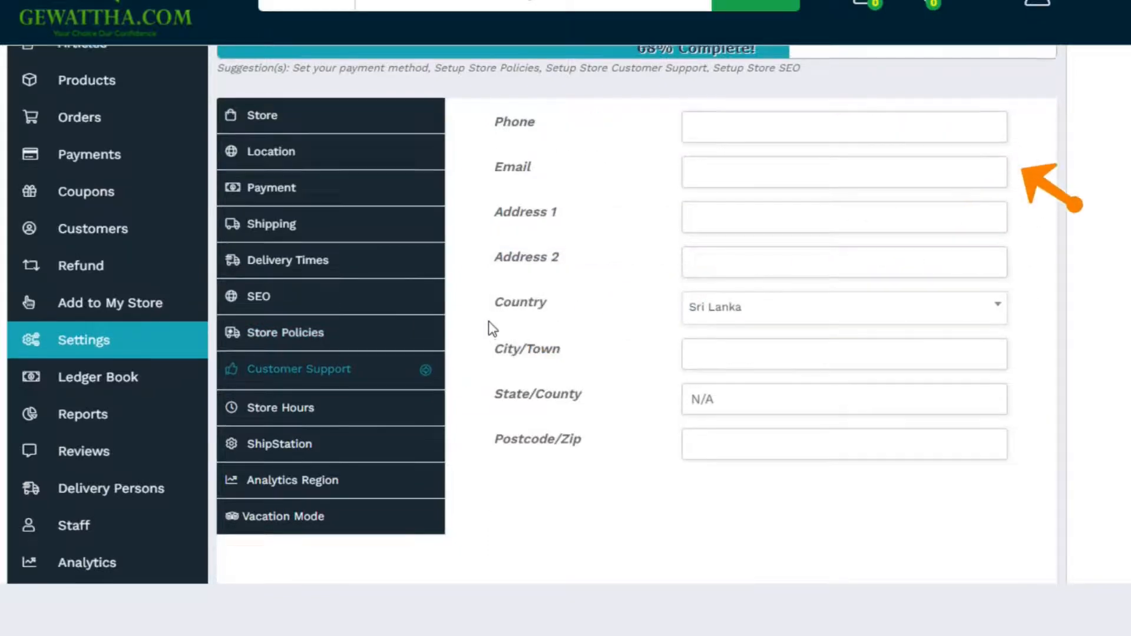
pyautogui.scroll(2, 489, 322)
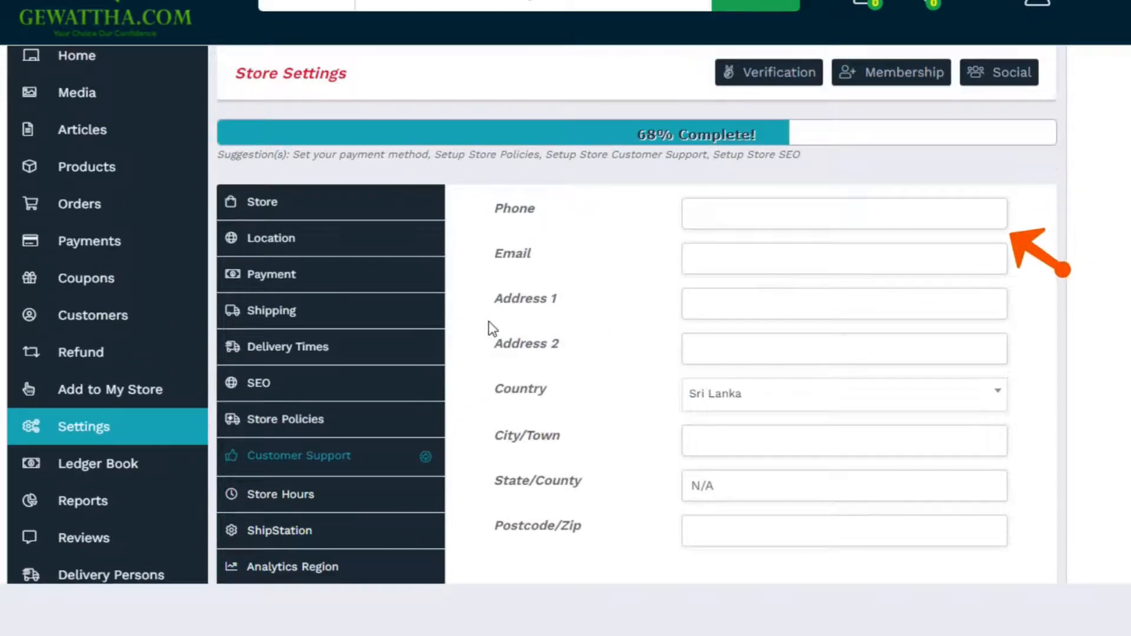
pyautogui.click(285, 495)
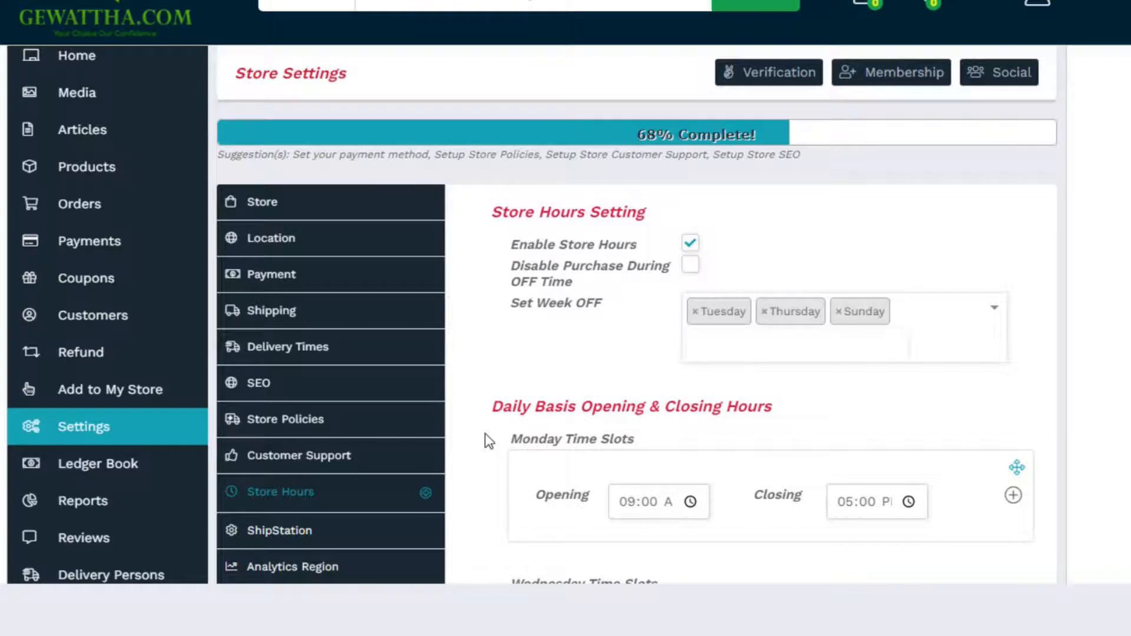
pyautogui.scroll(-3, 486, 439)
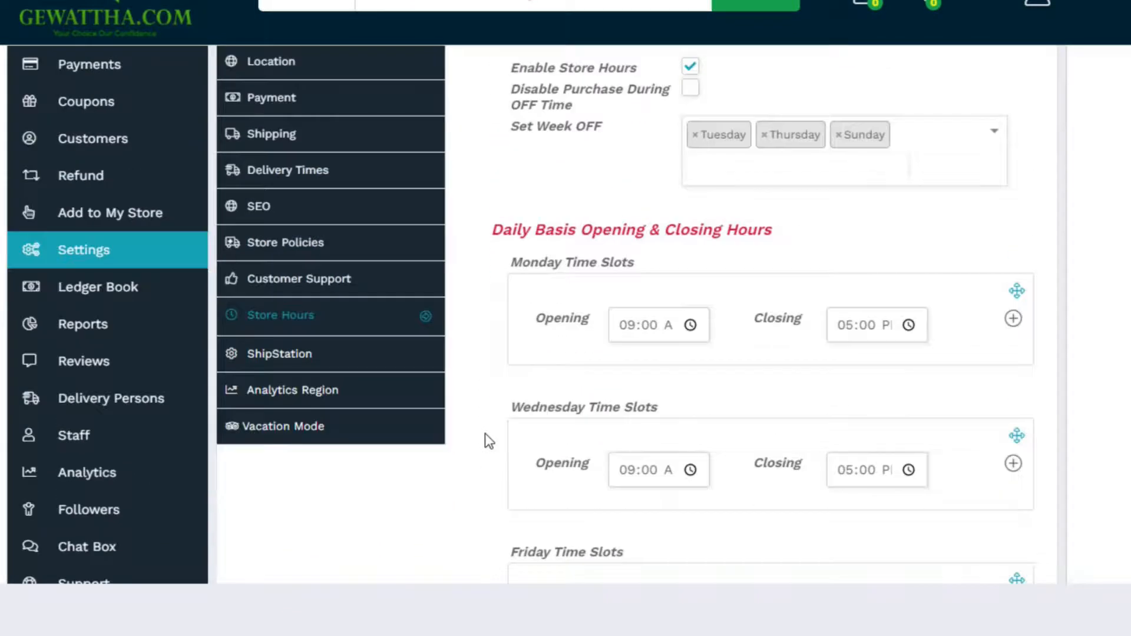
# Examine the ShipStation settings and the list of preferred regions in the Analytics Region settings.
pyautogui.click(287, 365)
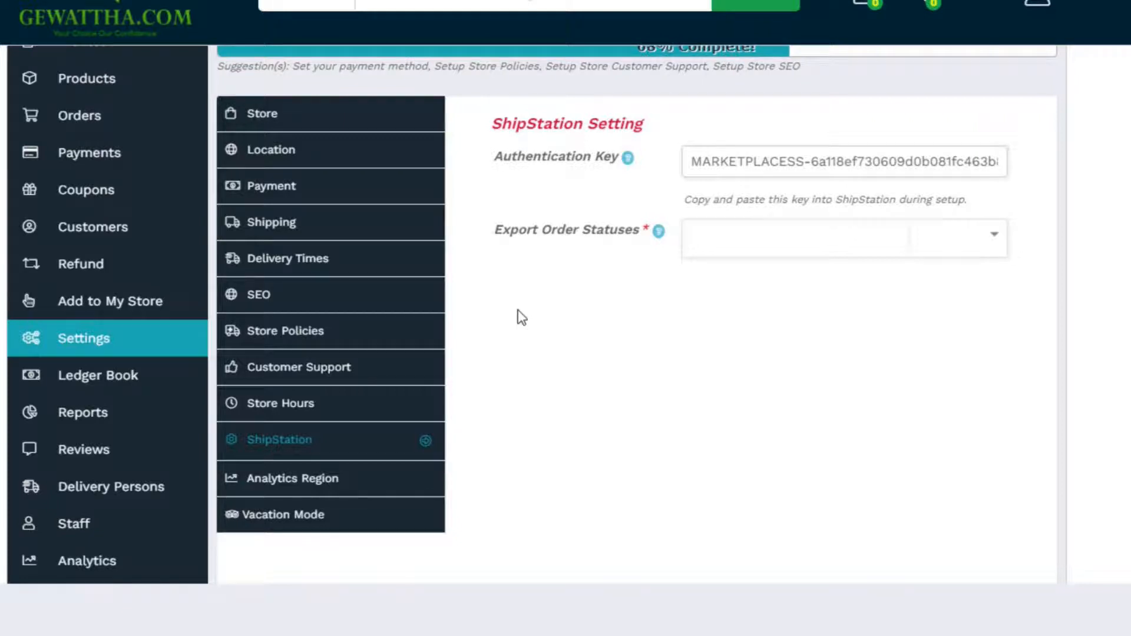
pyautogui.click(271, 489)
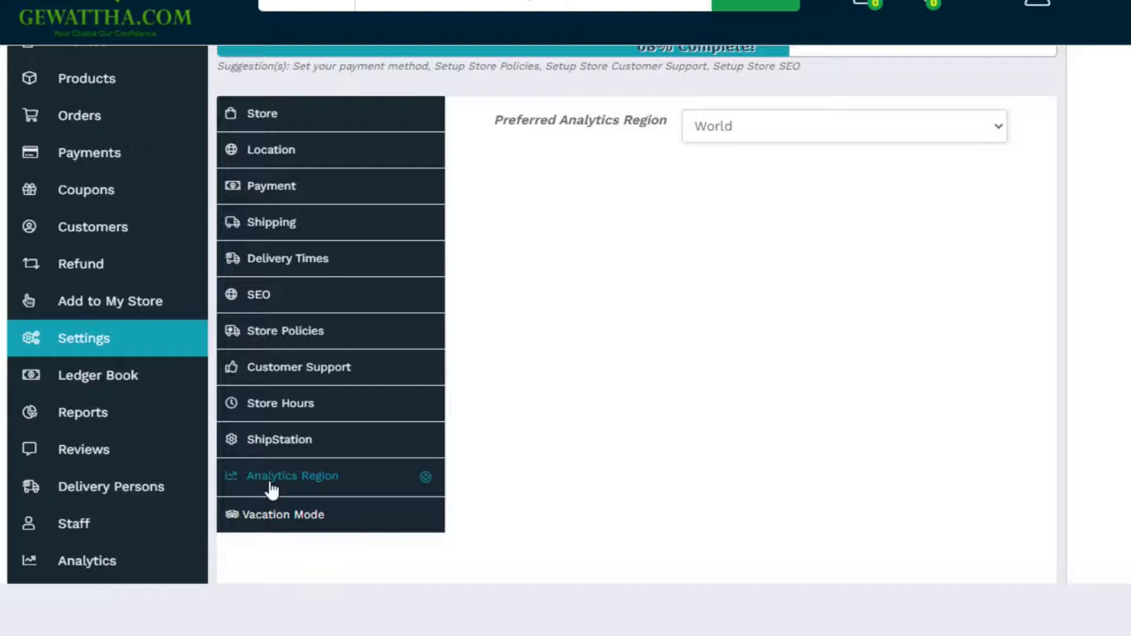
pyautogui.click(804, 131)
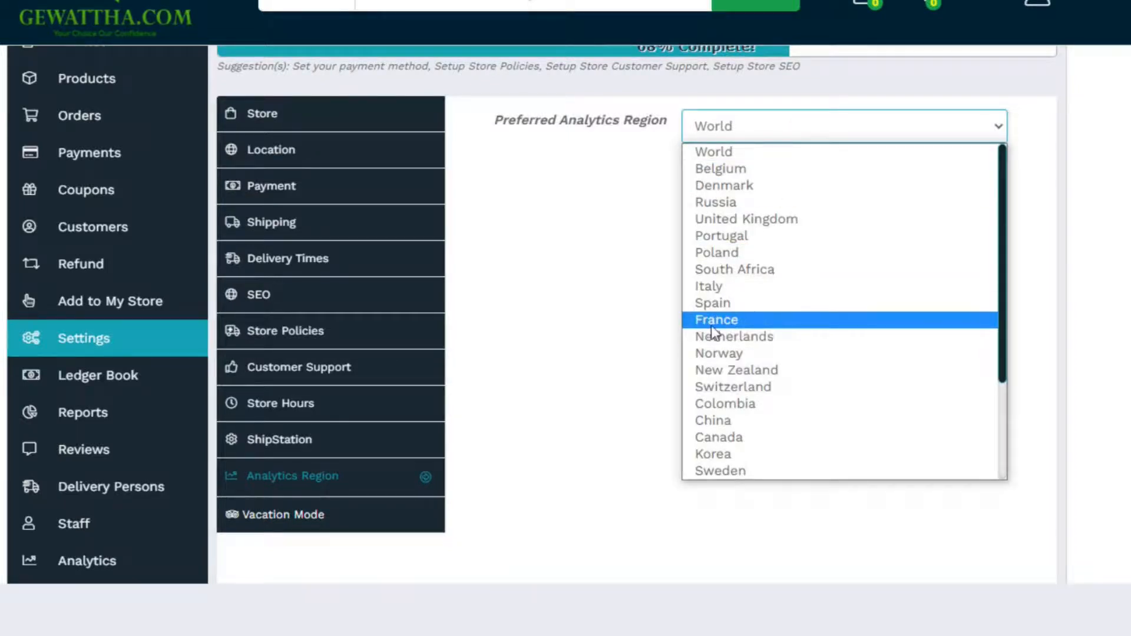
pyautogui.click(589, 336)
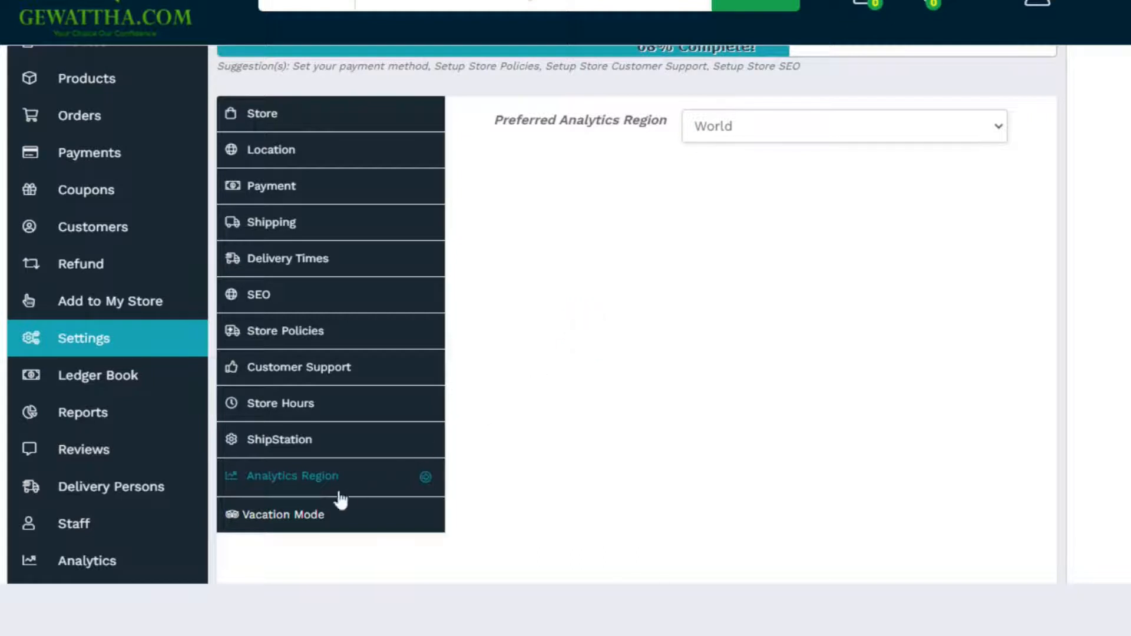
# Examine the Vacation Mode settings, including the purchase option, vacation type and vacation message.
pyautogui.click(298, 518)
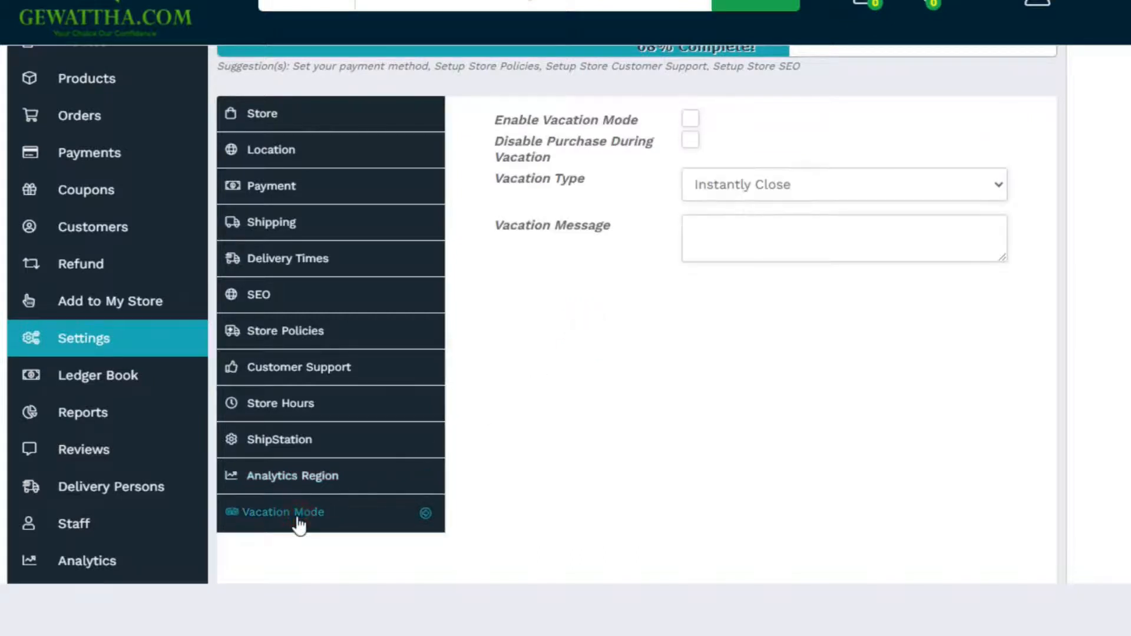
pyautogui.scroll(2, 509, 417)
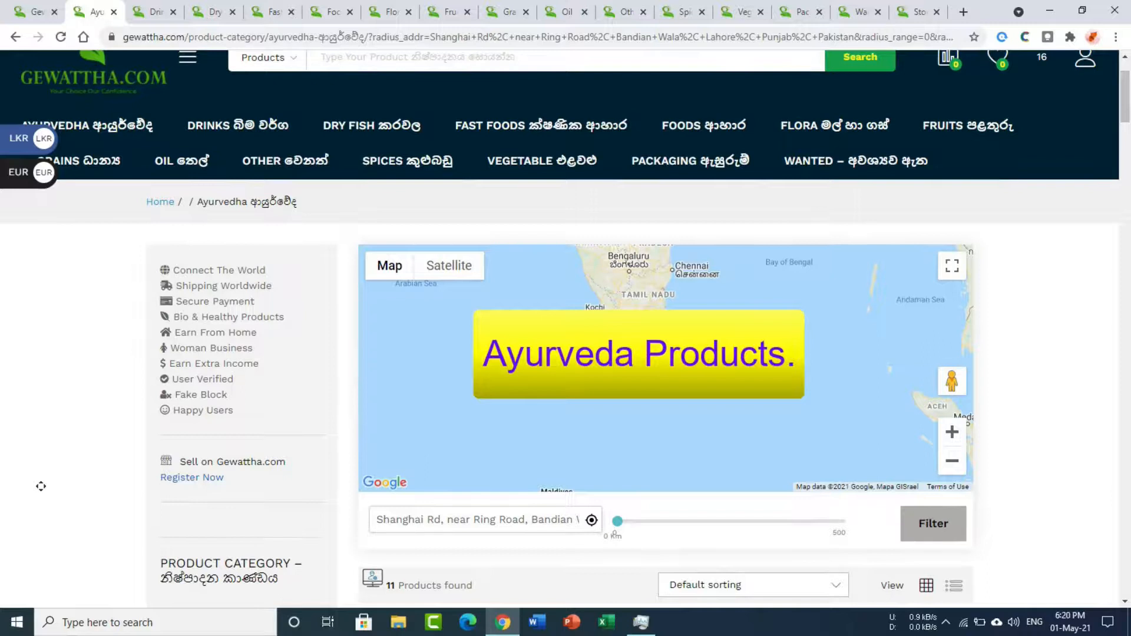
# Look through the product listings and subcategories of the Ayurvedha and Drinks categories.
pyautogui.scroll(-1, 40, 486)
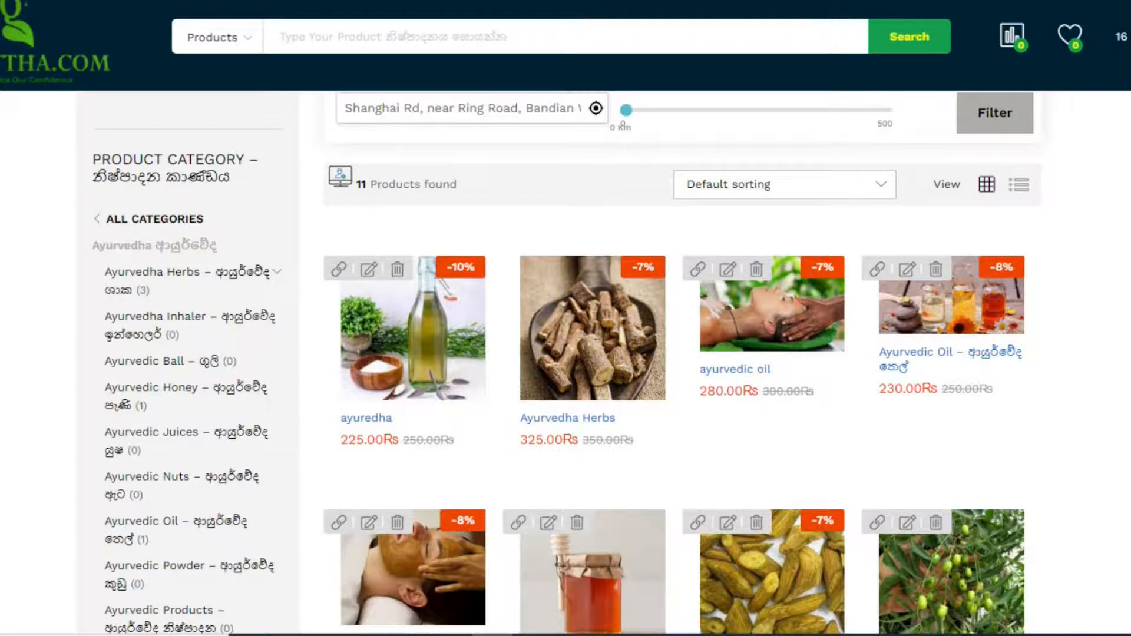
pyautogui.scroll(-5, 565, 353)
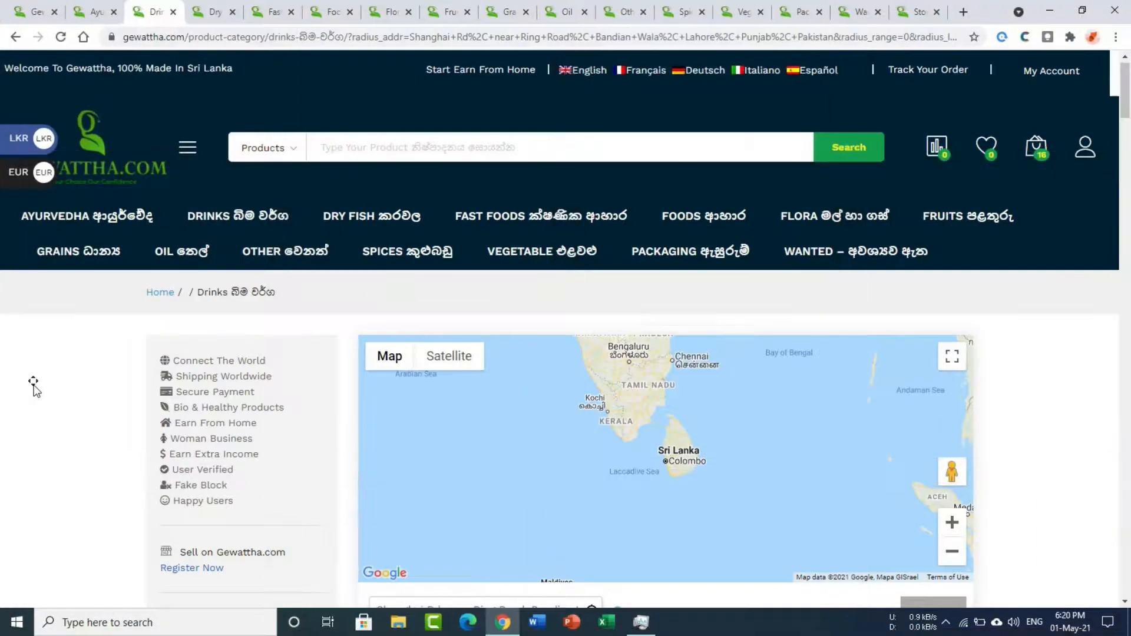
pyautogui.scroll(-2, 34, 386)
pyautogui.scroll(-4, 33, 386)
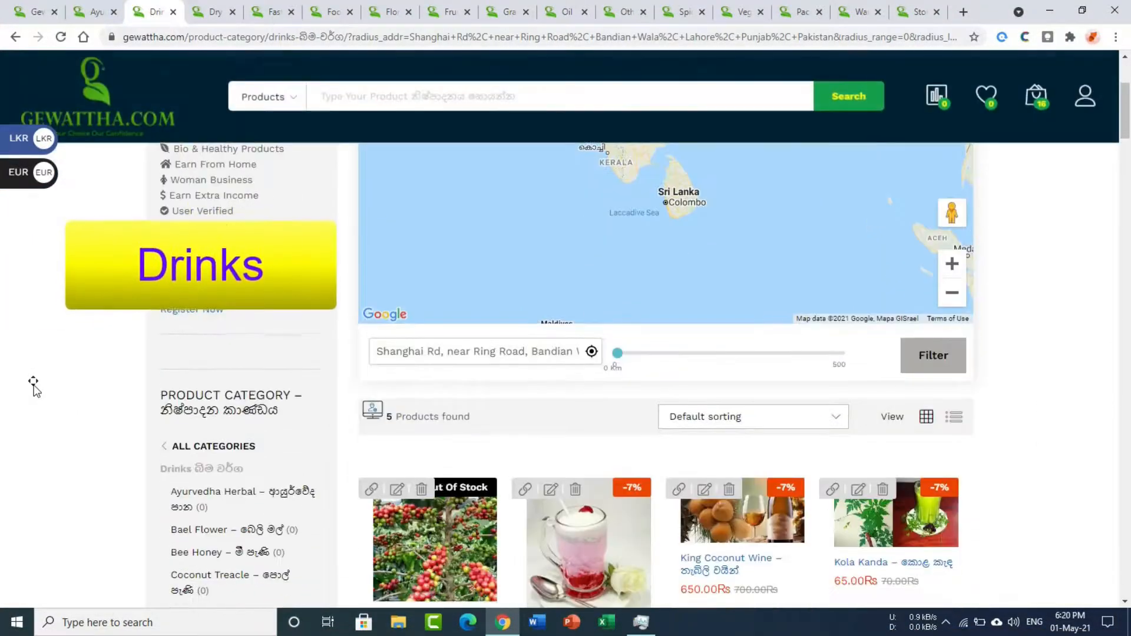
pyautogui.scroll(-3, 34, 386)
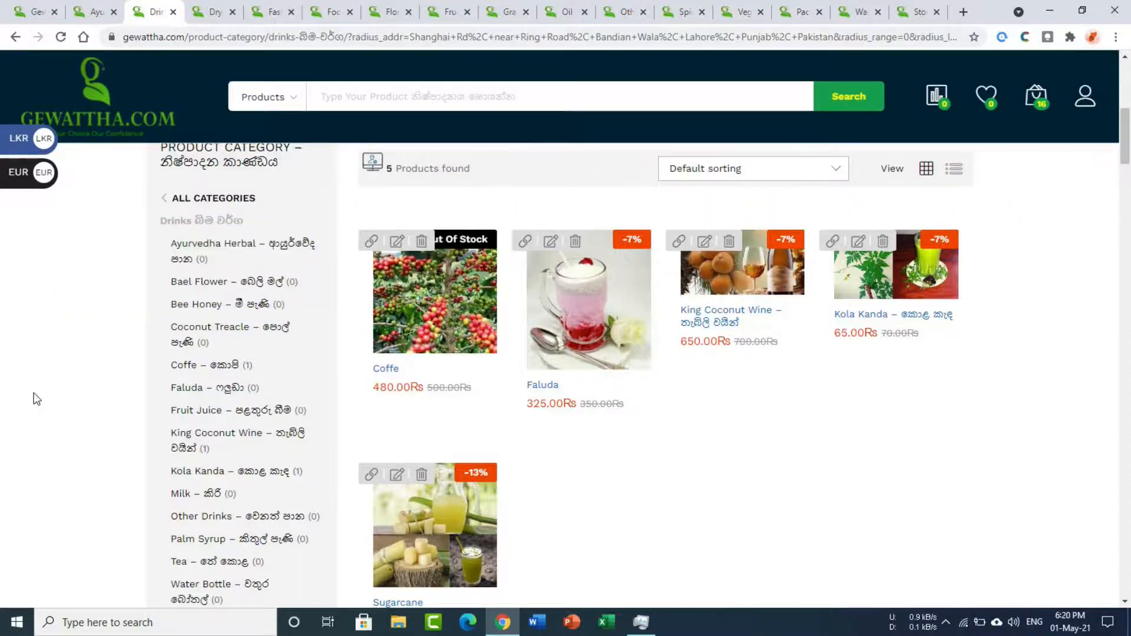
# Look through the product listings and subcategories of the Fast Foods and Foods categories.
pyautogui.scroll(-1, 36, 399)
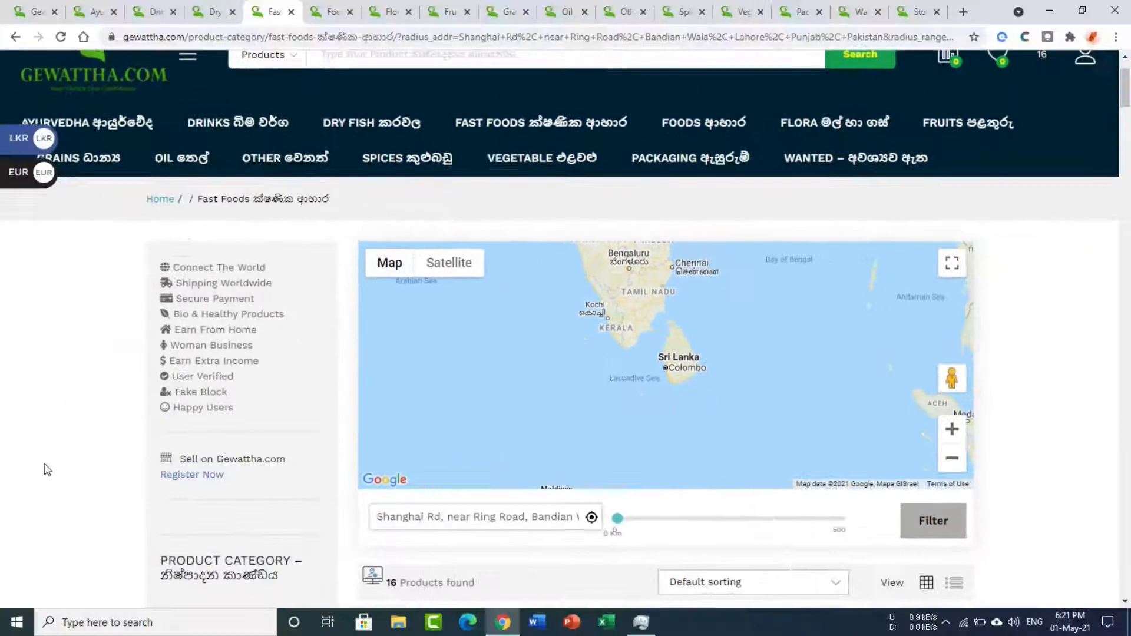
pyautogui.middleClick(44, 451)
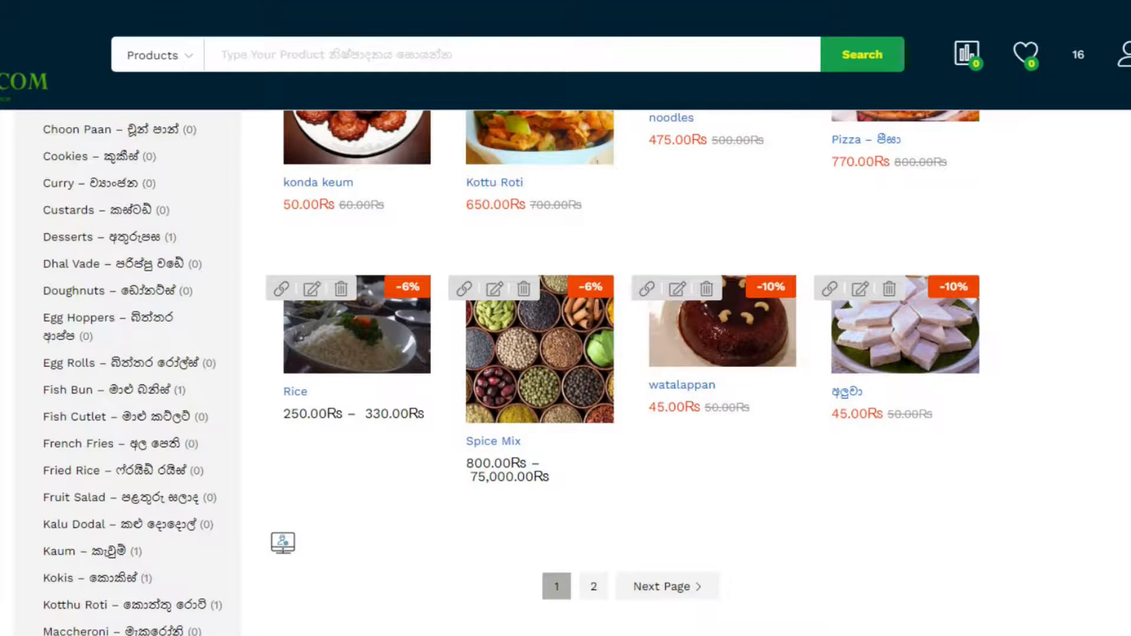
pyautogui.scroll(2, 566, 371)
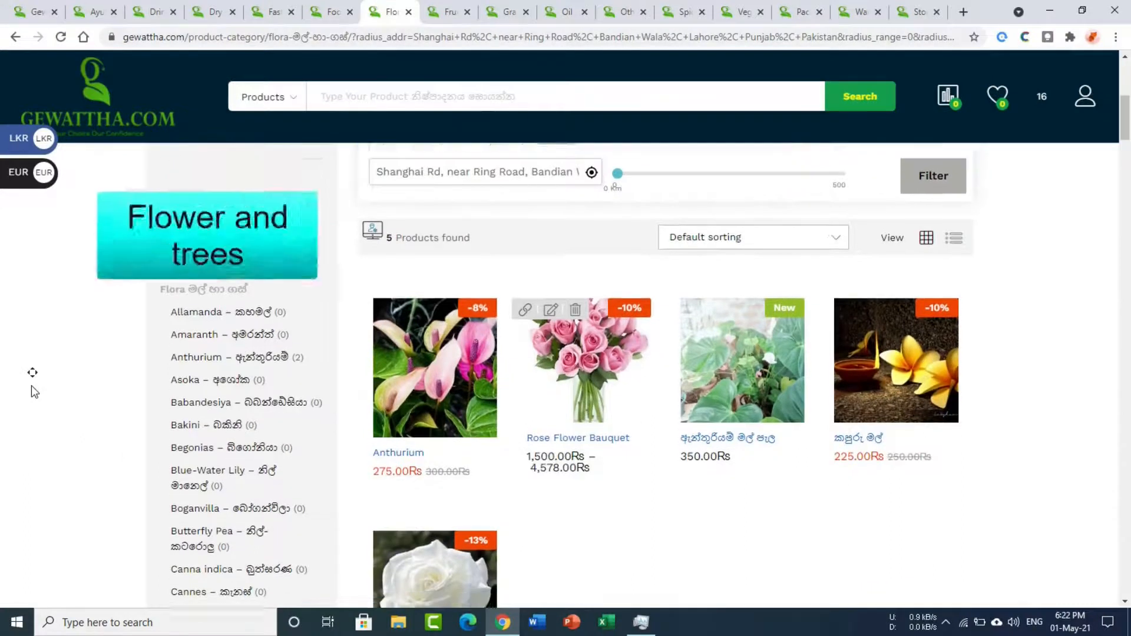
pyautogui.scroll(-1, 33, 391)
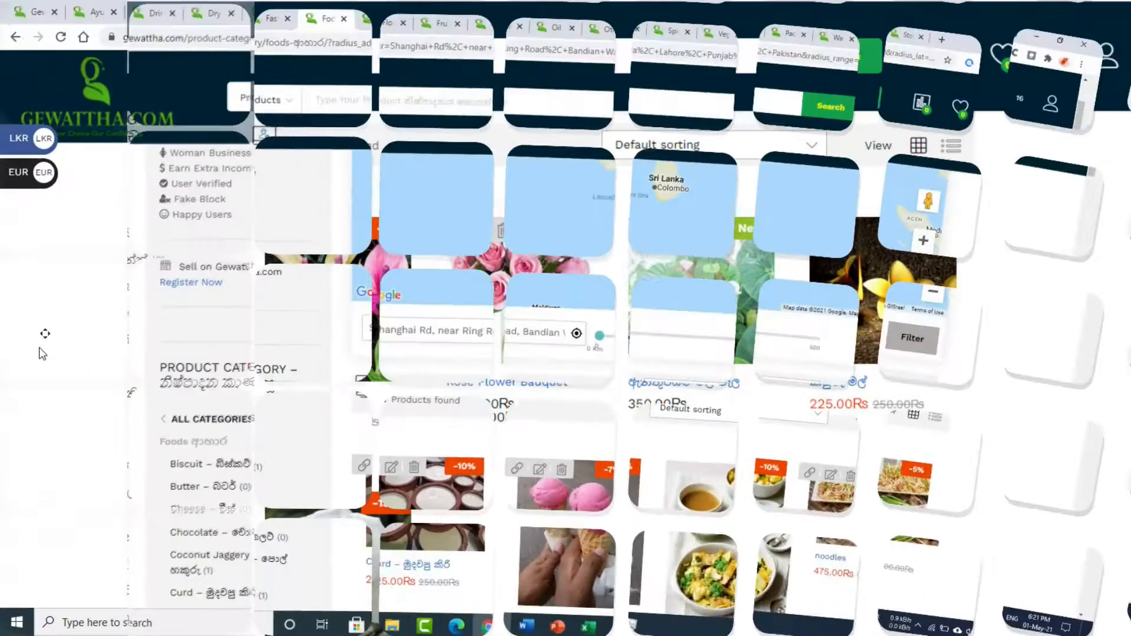
pyautogui.scroll(-1, 41, 352)
pyautogui.scroll(-2, 41, 352)
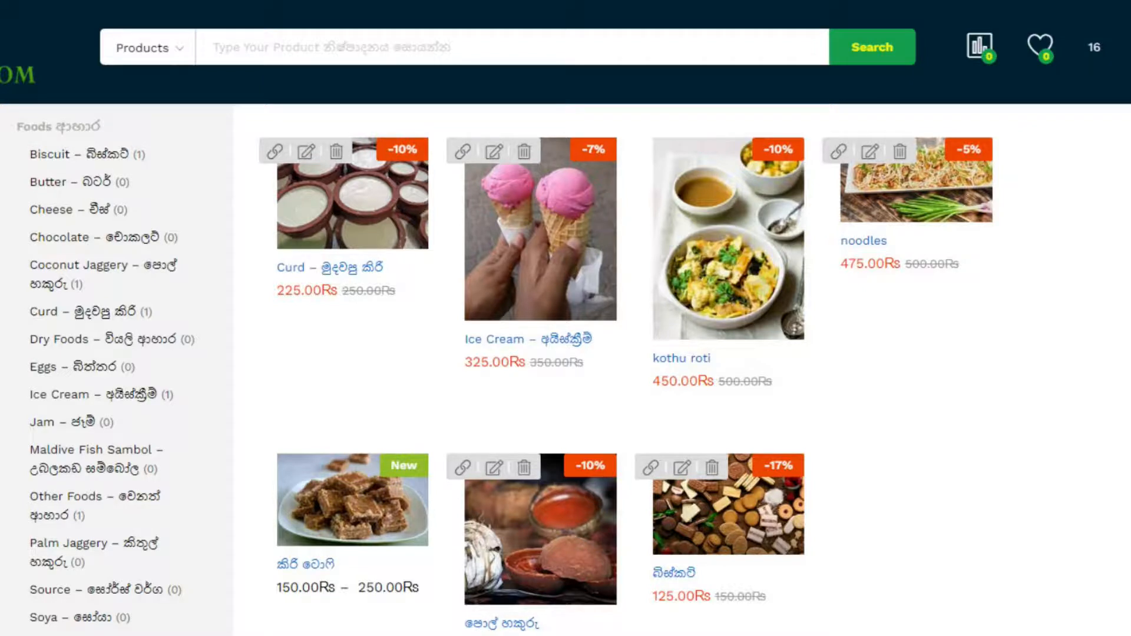
# Look through the product listings and subcategories of the Flora and Fruits categories.
pyautogui.scroll(-1, 504, 368)
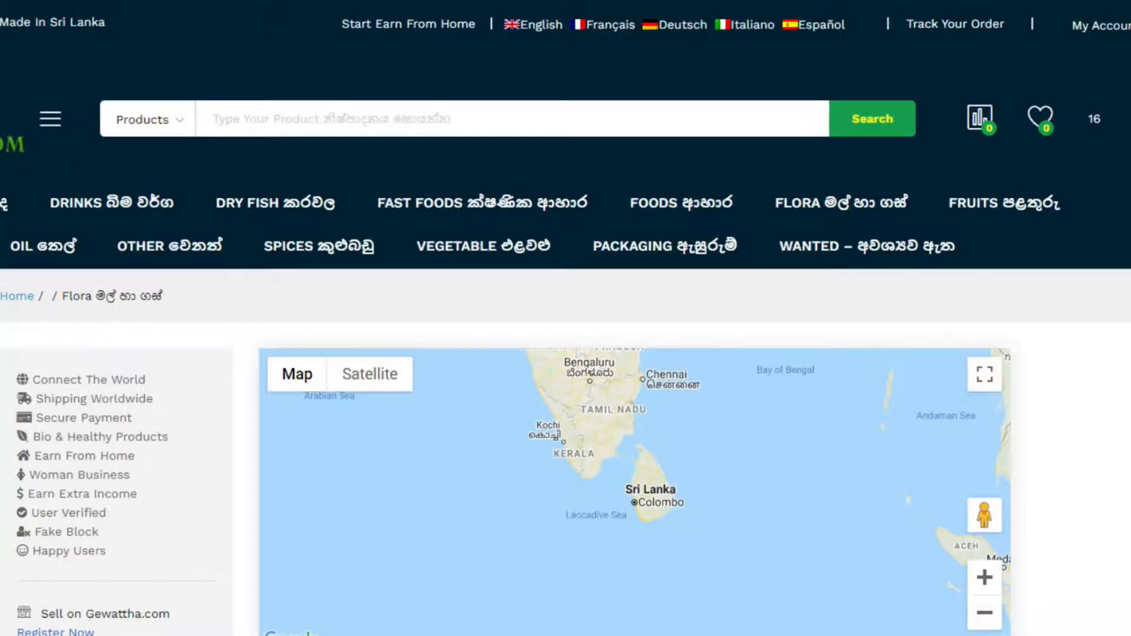
pyautogui.scroll(-5, 566, 354)
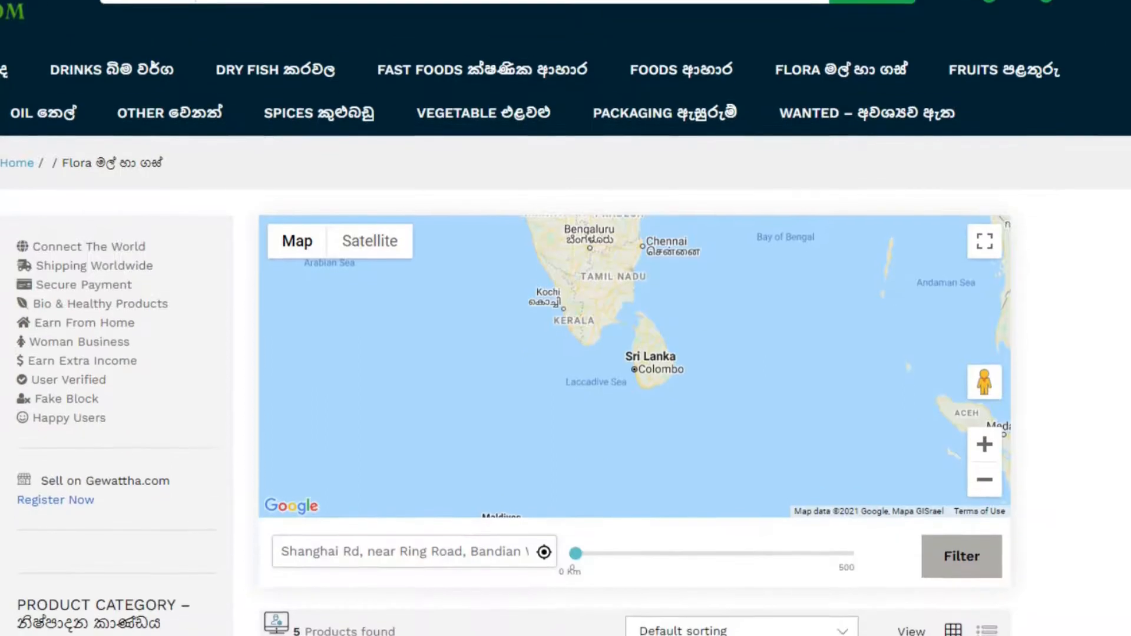
pyautogui.scroll(-3, 565, 353)
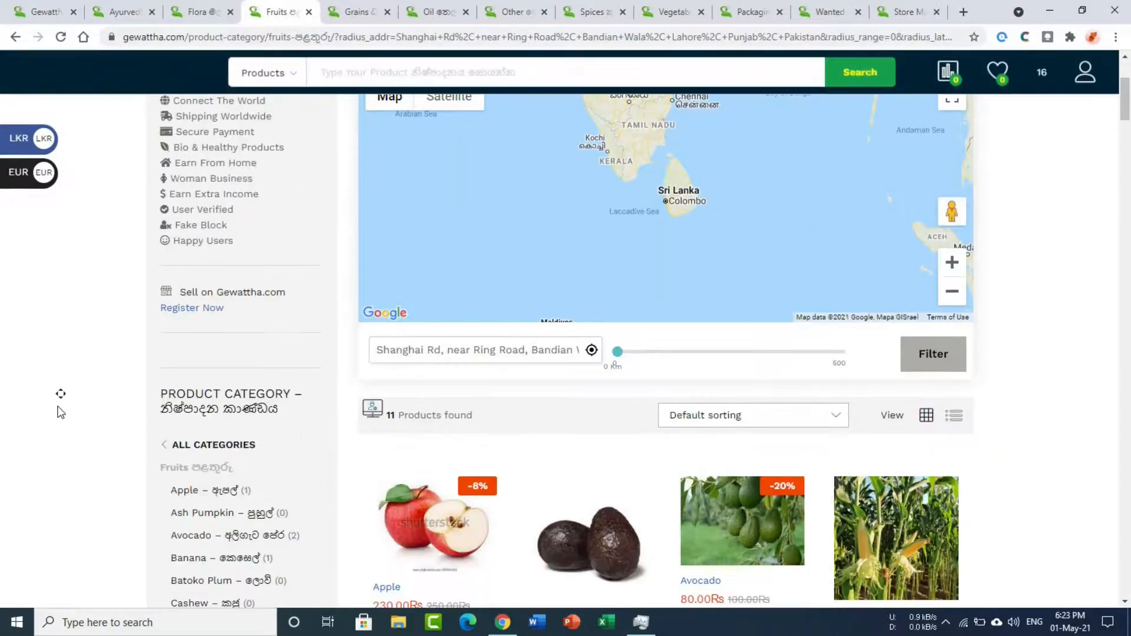
pyautogui.scroll(-2, 59, 406)
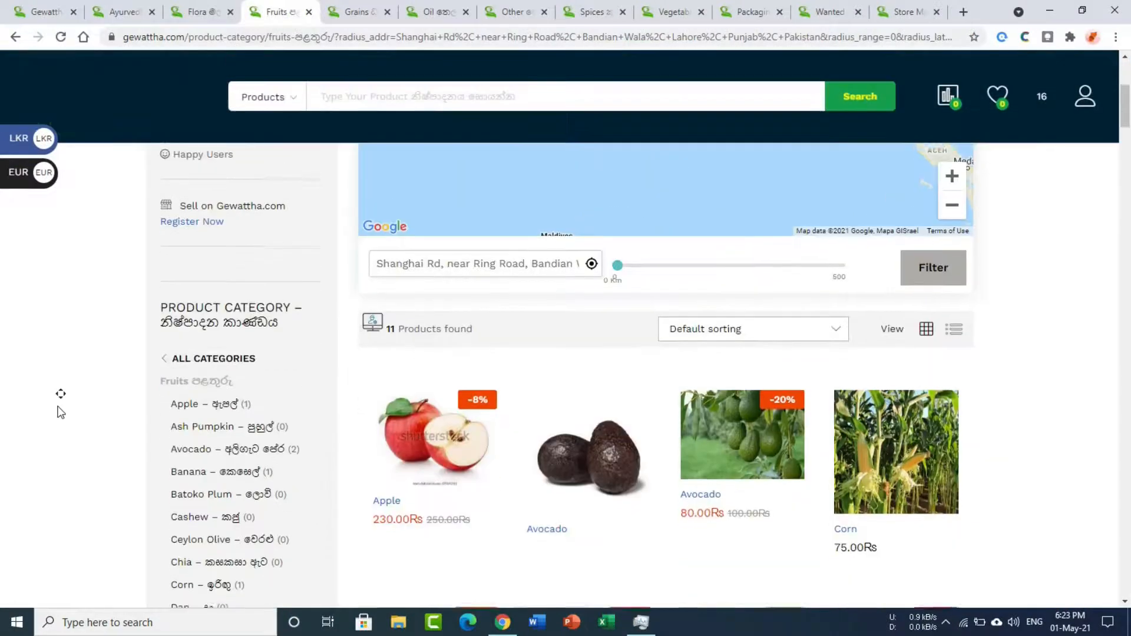
pyautogui.scroll(-4, 59, 411)
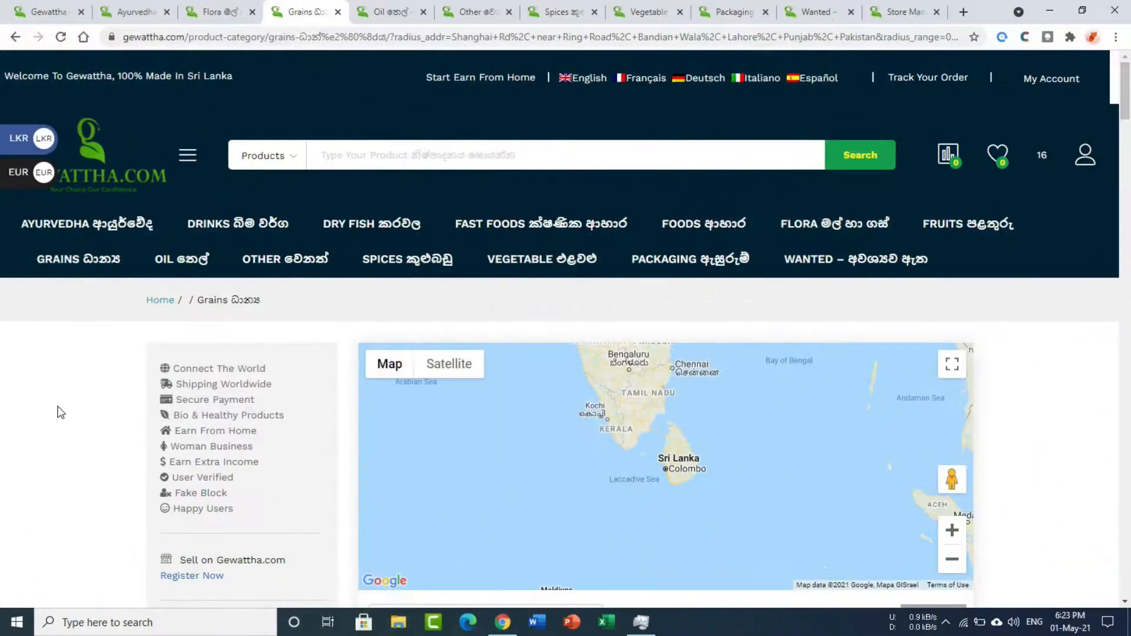
# Look through the product listings and subcategories of the Grains and Other categories.
pyautogui.scroll(-3, 58, 407)
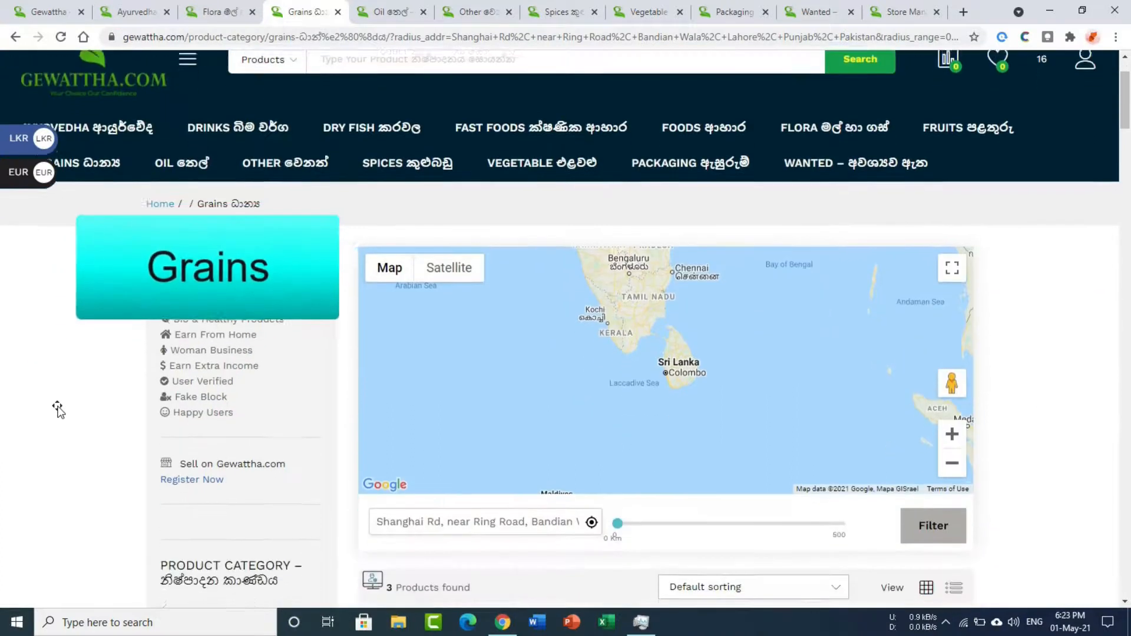
pyautogui.scroll(-4, 57, 407)
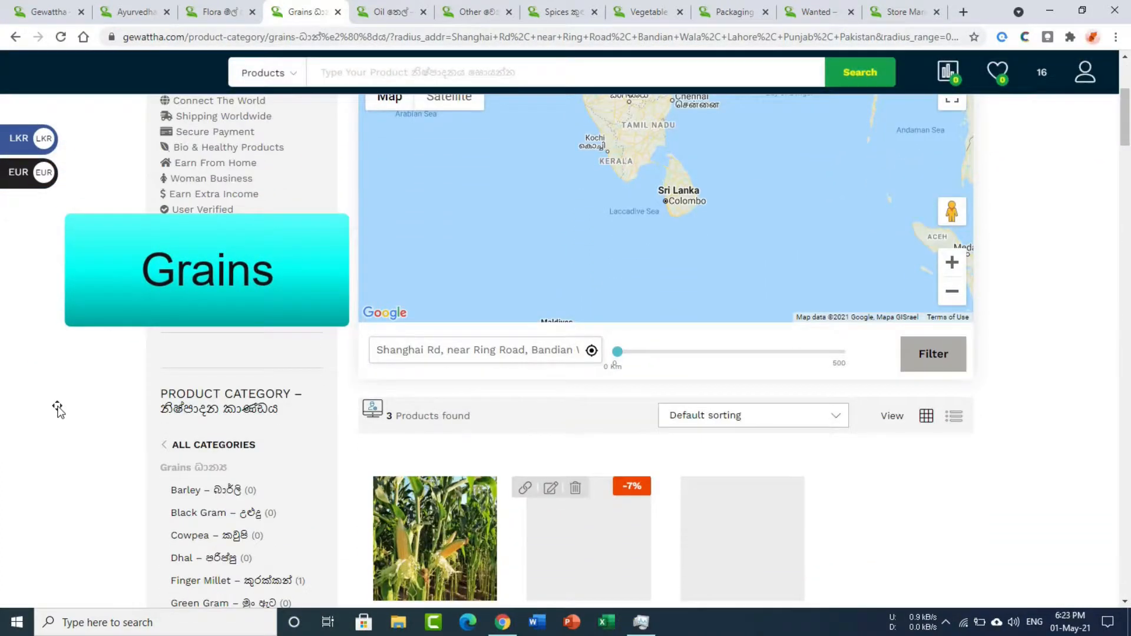
pyautogui.scroll(-2, 57, 408)
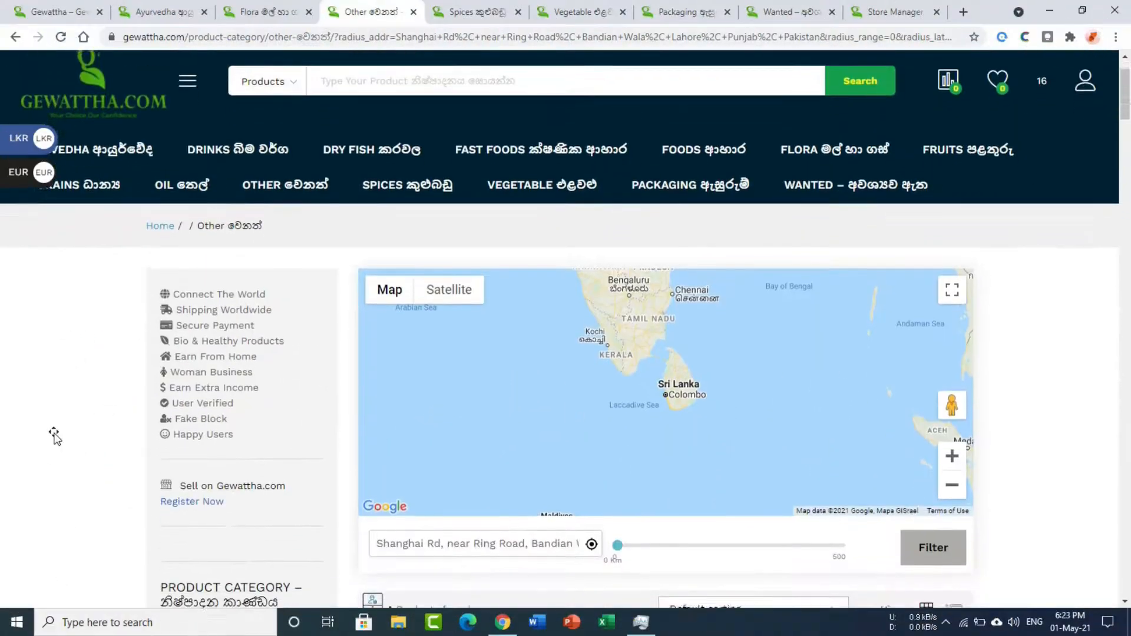
pyautogui.scroll(-3, 54, 436)
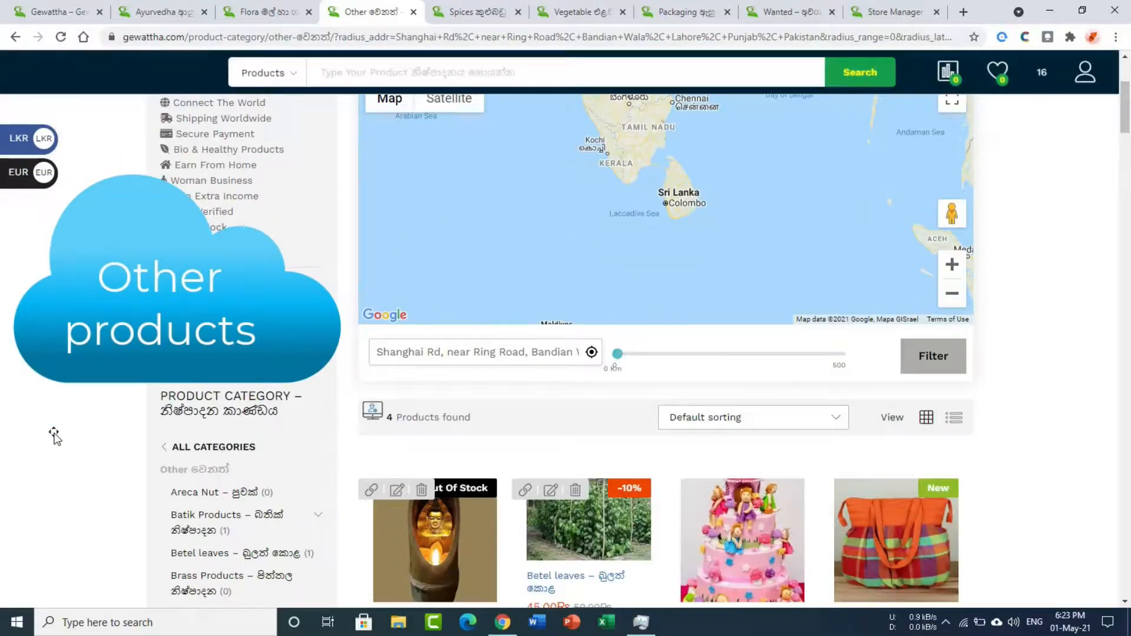
pyautogui.scroll(-3, 54, 436)
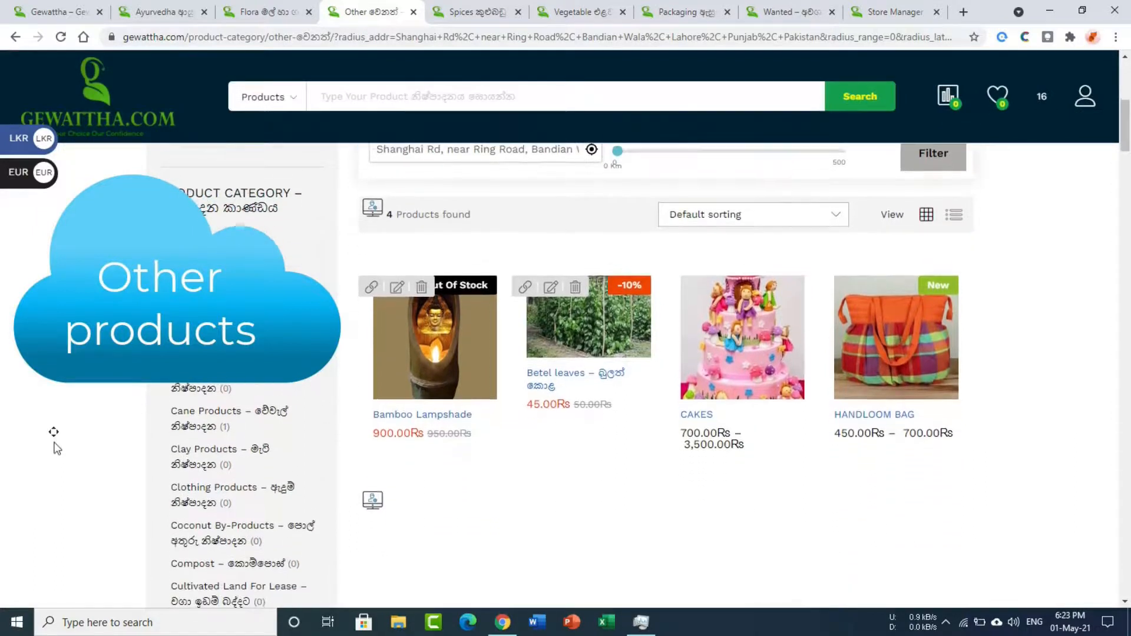
pyautogui.scroll(-1, 56, 449)
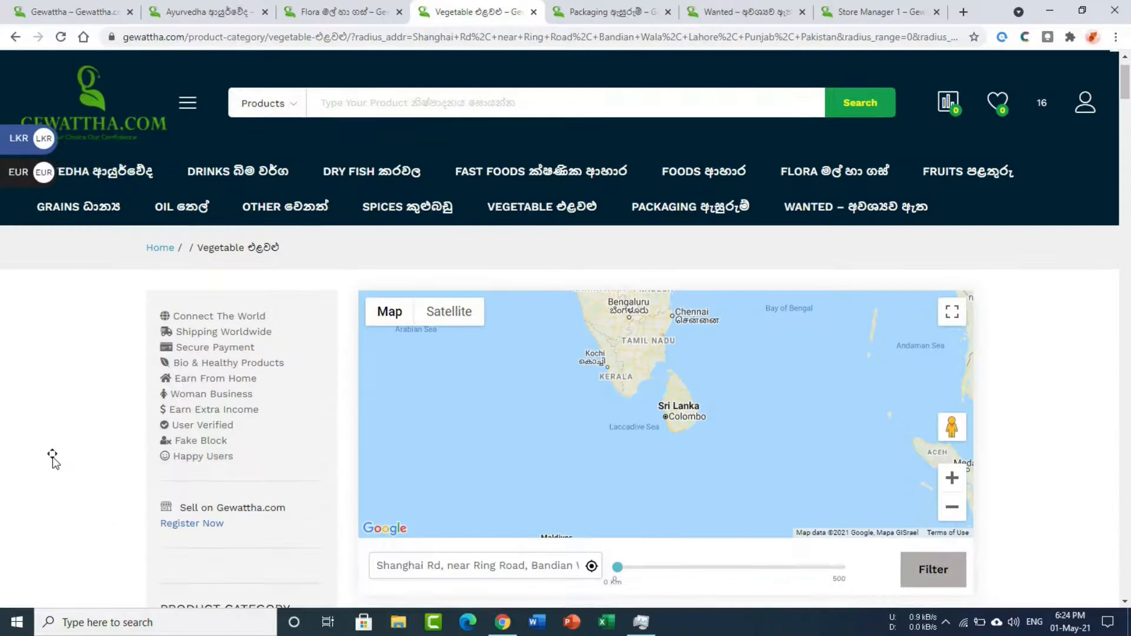
# Look through the product listings and subcategories of the Vegetable category.
pyautogui.scroll(-2, 53, 458)
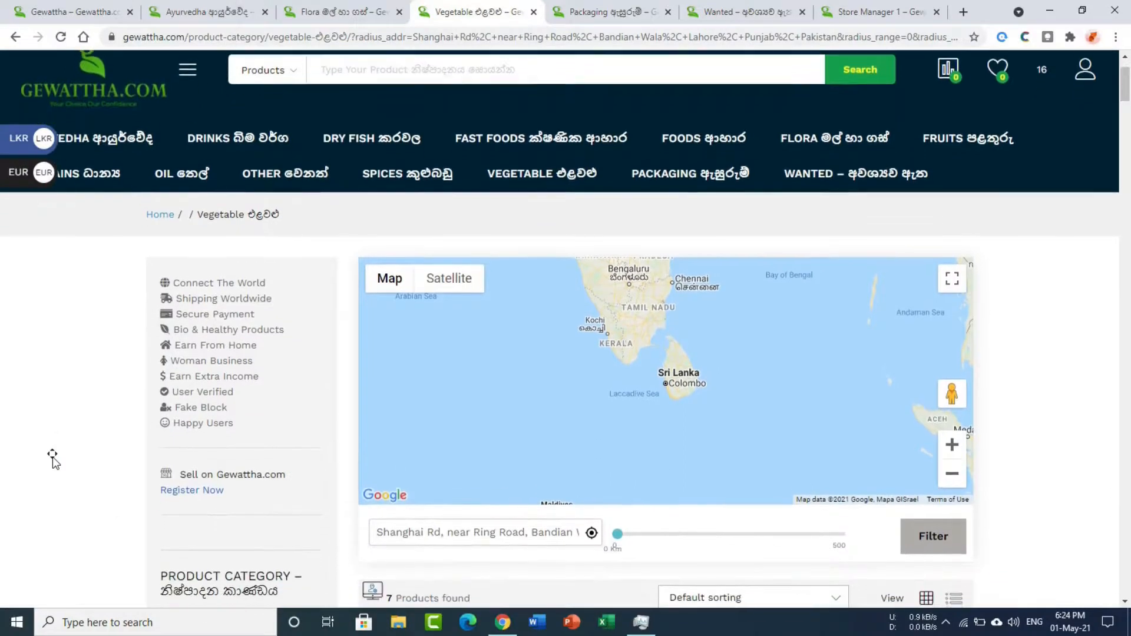
pyautogui.scroll(-3, 51, 458)
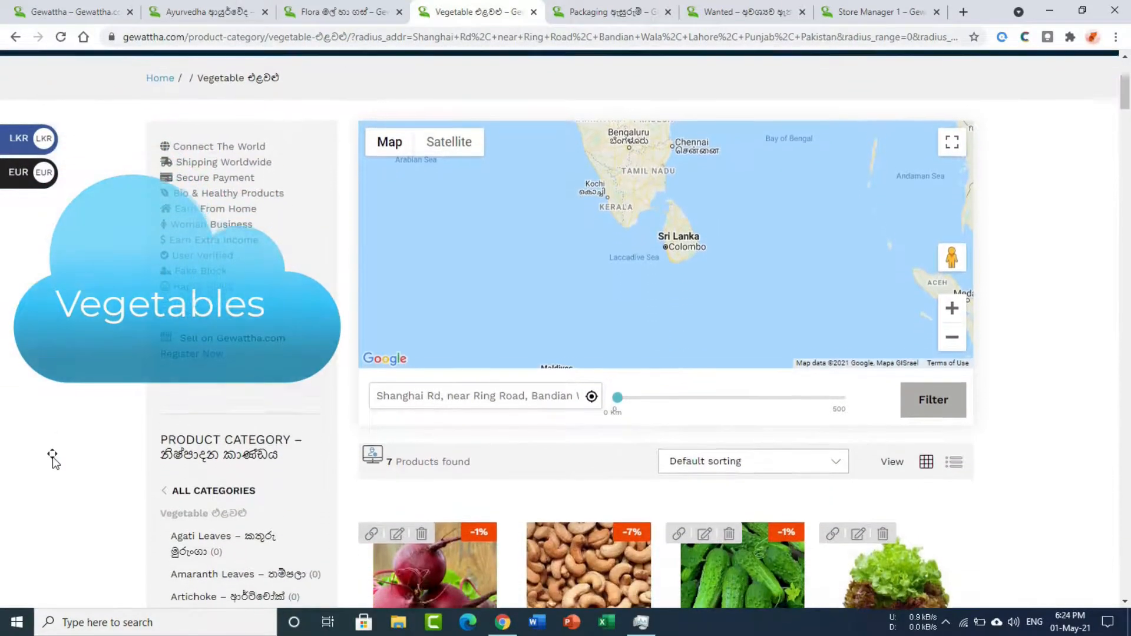
pyautogui.scroll(-3, 52, 457)
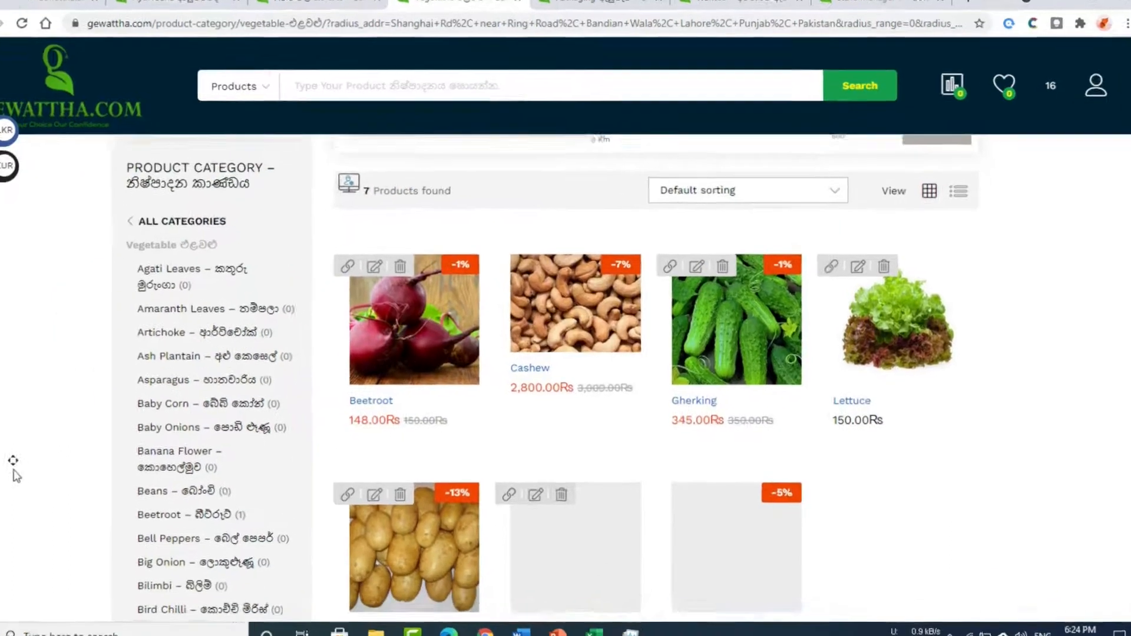
pyautogui.scroll(-1, 14, 470)
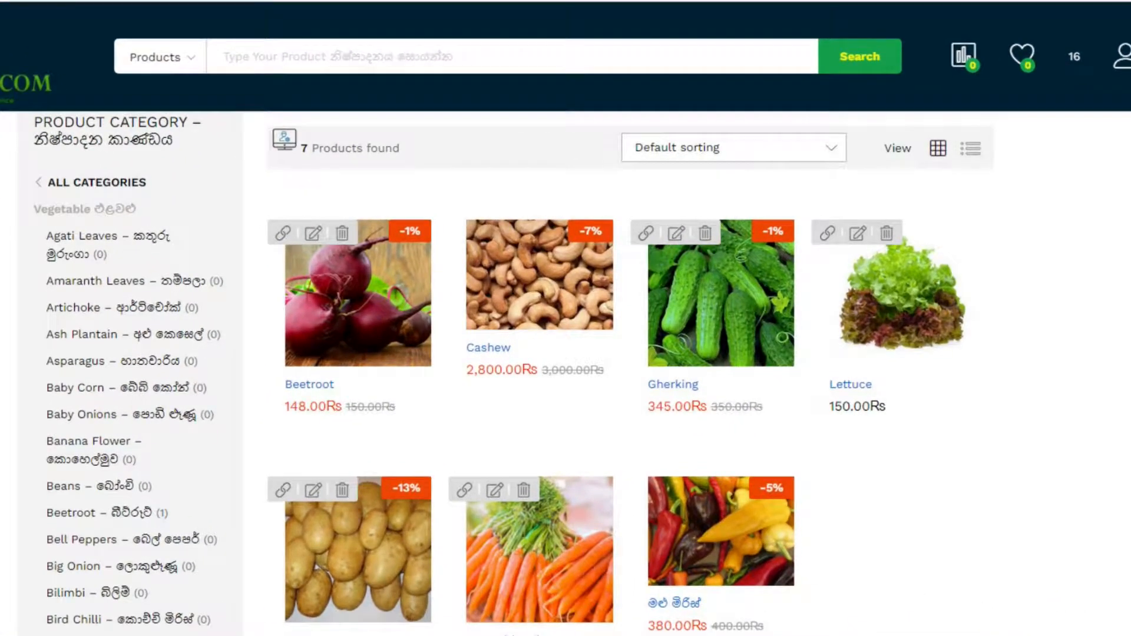
pyautogui.scroll(-2, 566, 371)
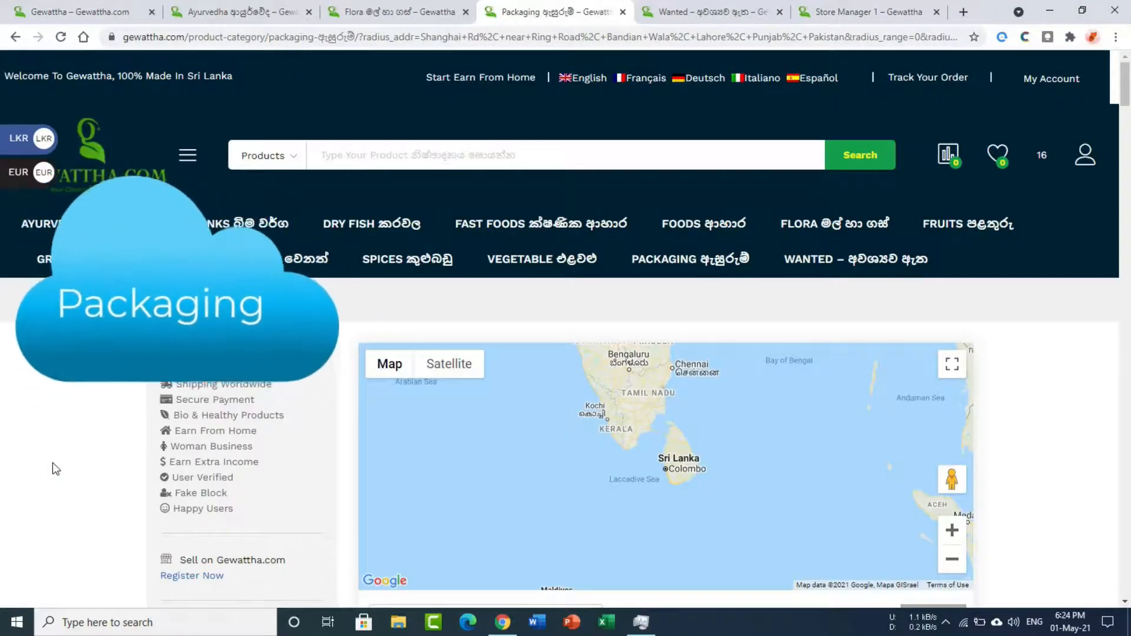
# Look through the Packaging category and the Wanted page.
pyautogui.scroll(-2, 52, 462)
pyautogui.scroll(-5, 52, 462)
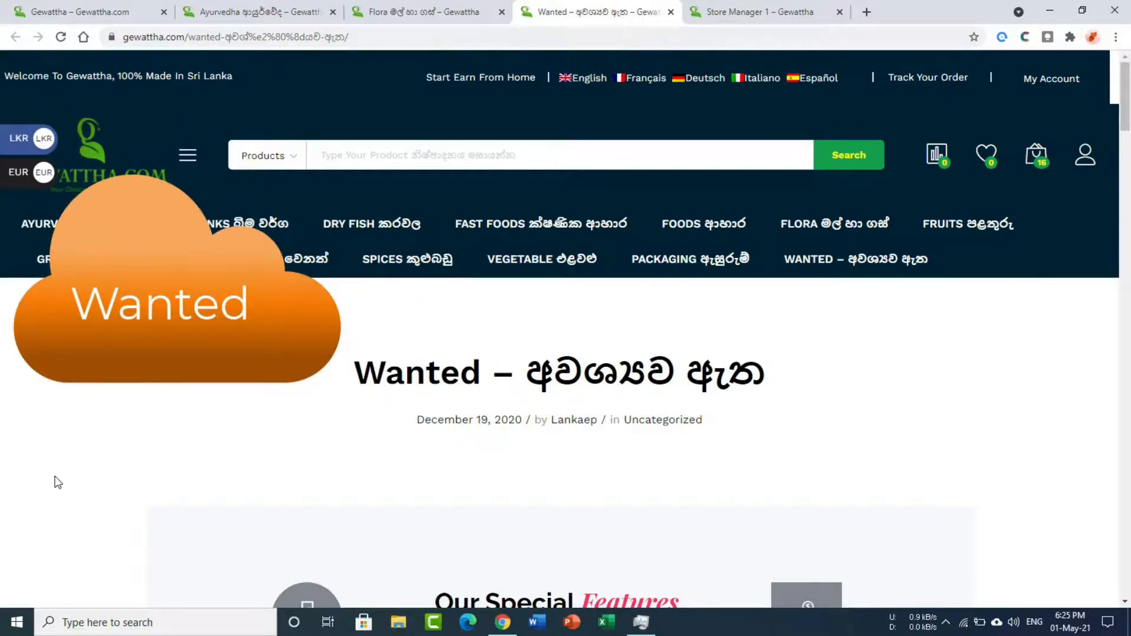
pyautogui.scroll(-5, 58, 482)
pyautogui.scroll(-1, 52, 480)
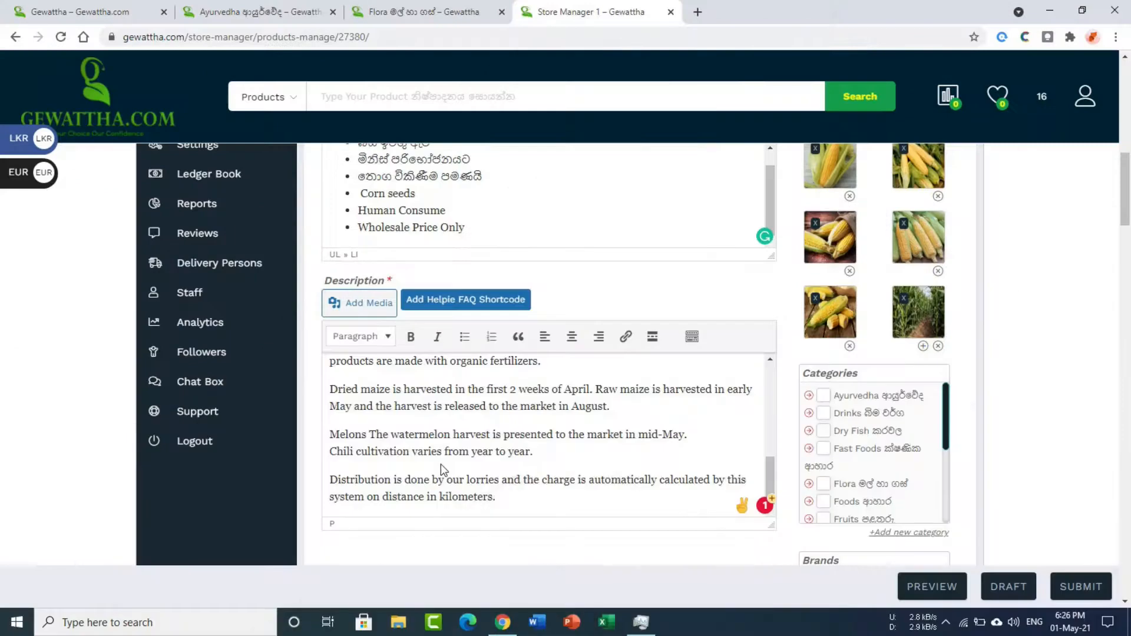
# Examine the Corn product's edit form, including its short description, description and gallery images.
pyautogui.scroll(1, 444, 469)
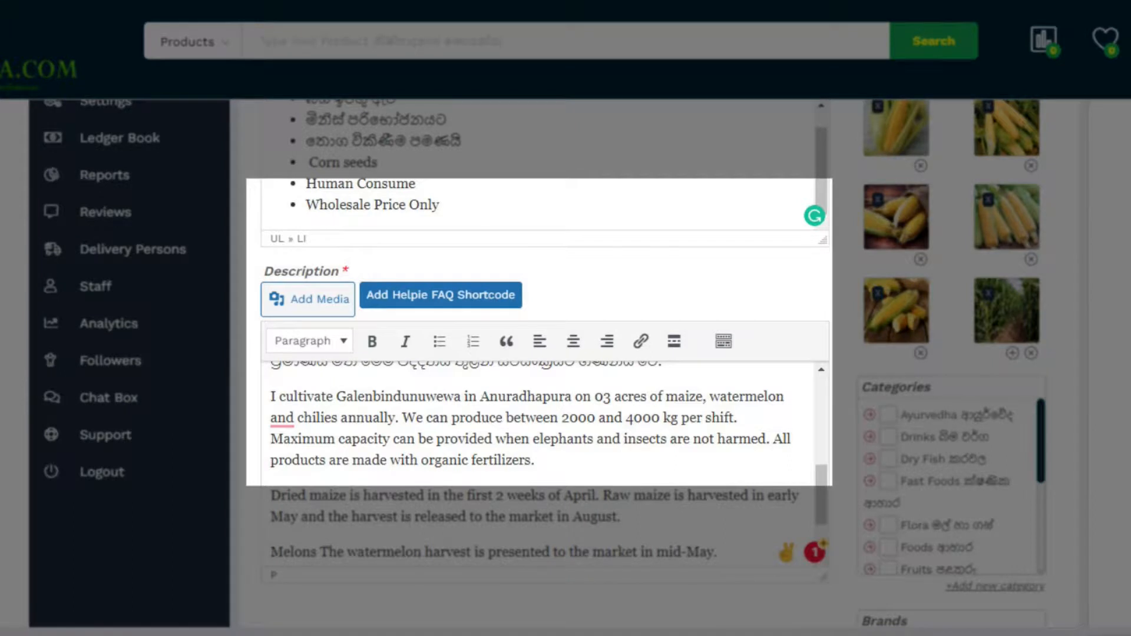
pyautogui.scroll(-2, 565, 365)
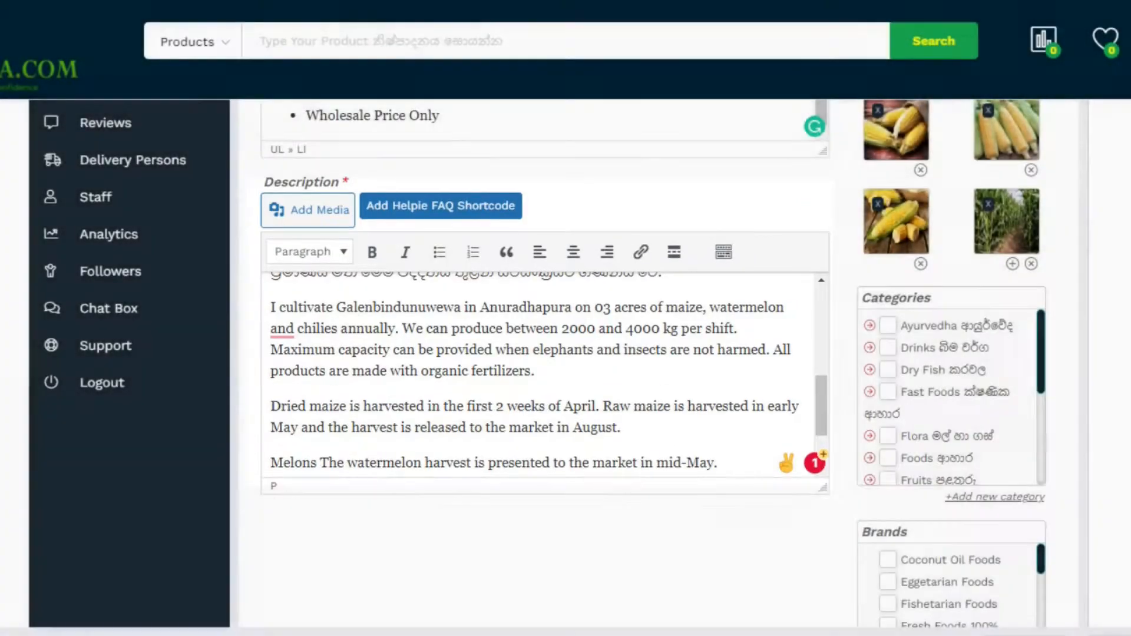
pyautogui.scroll(-2, 545, 364)
pyautogui.scroll(-2, 545, 364)
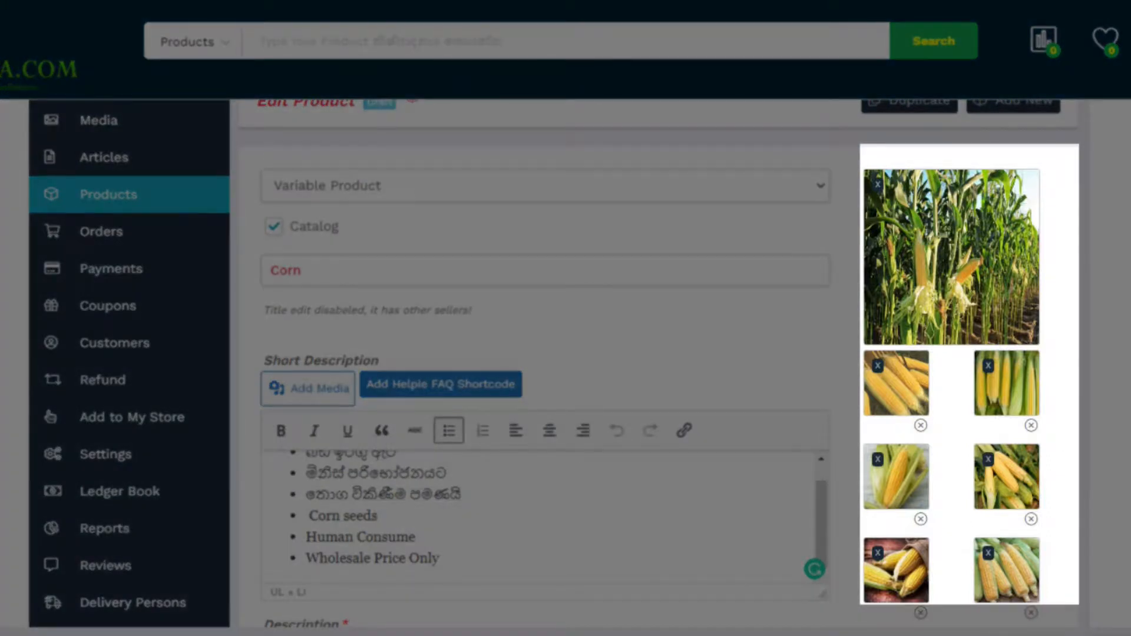
pyautogui.scroll(-5, 545, 365)
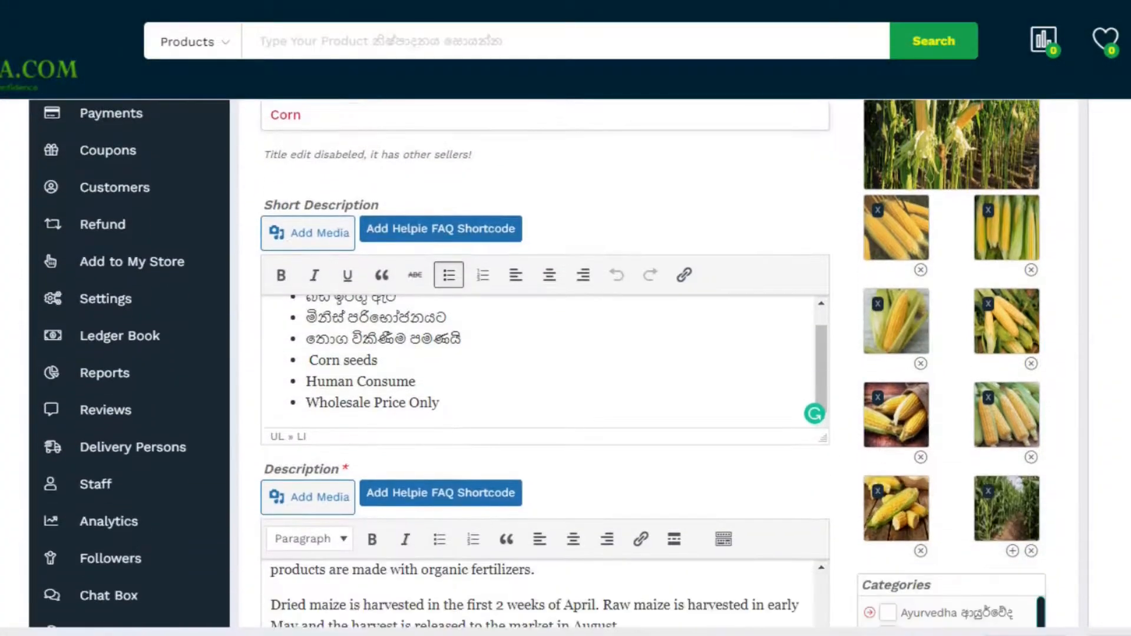
pyautogui.scroll(-2, 409, 501)
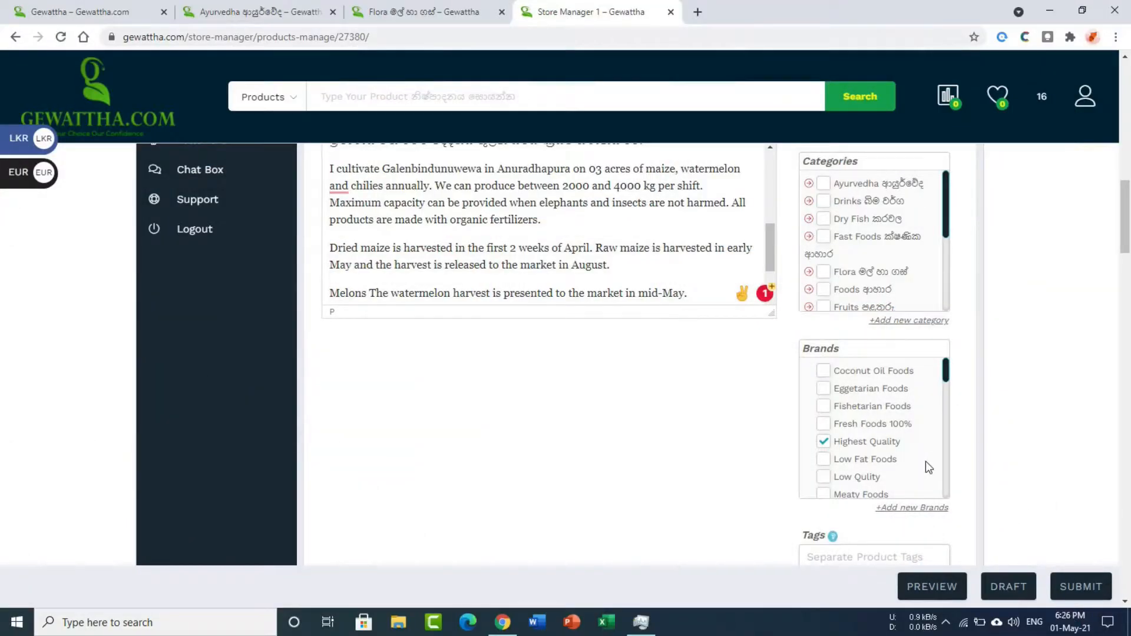
# Look through the Brands options in the Corn product's edit form.
pyautogui.scroll(-2, 925, 462)
pyautogui.scroll(1, 925, 461)
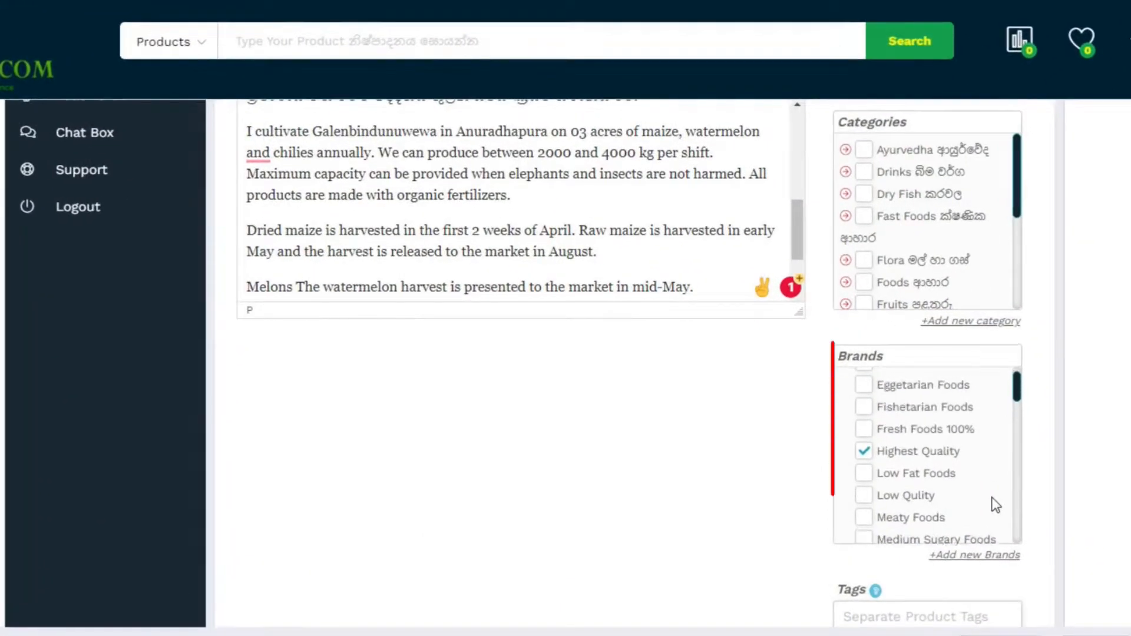
pyautogui.scroll(1, 996, 505)
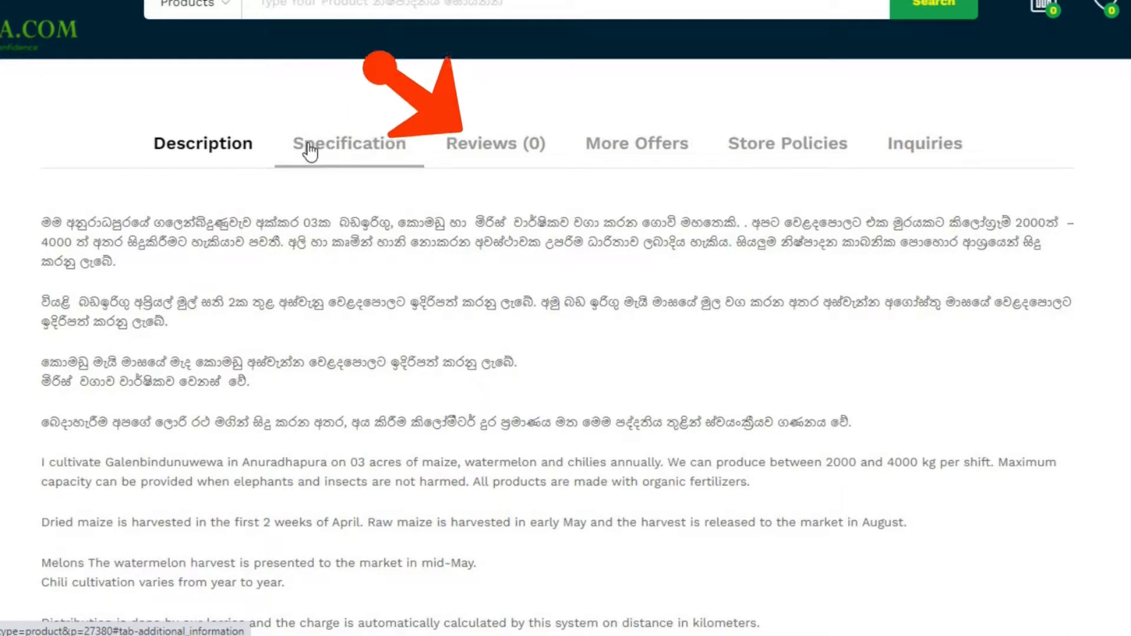
# Review the Corn product page, including its Reviews, More Offers, Store Policies and product details.
pyautogui.click(488, 147)
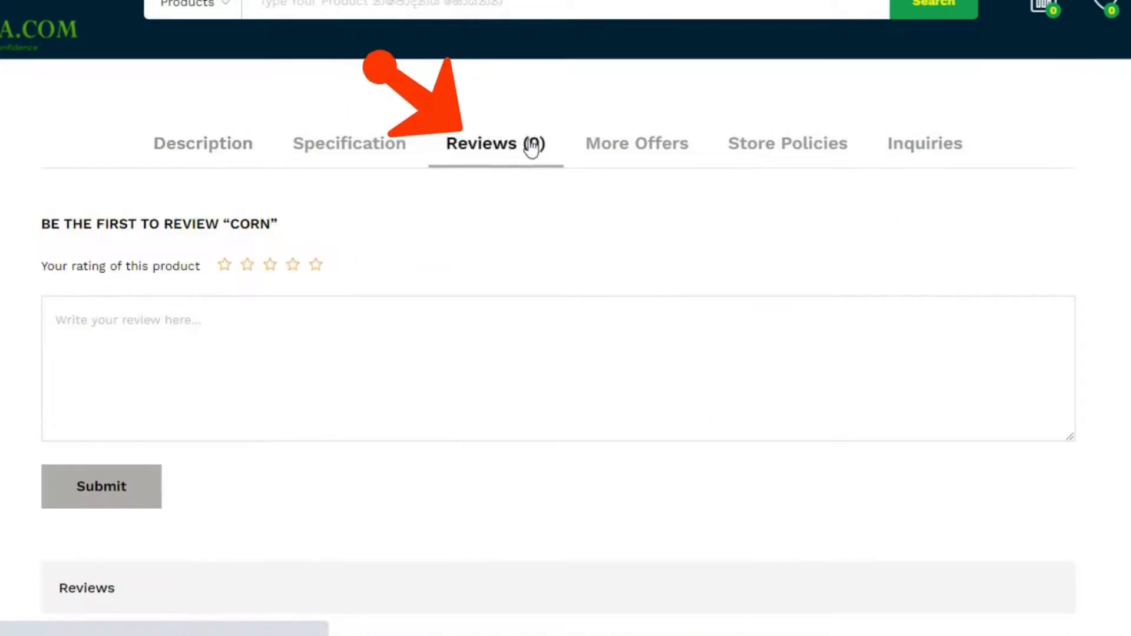
pyautogui.click(587, 146)
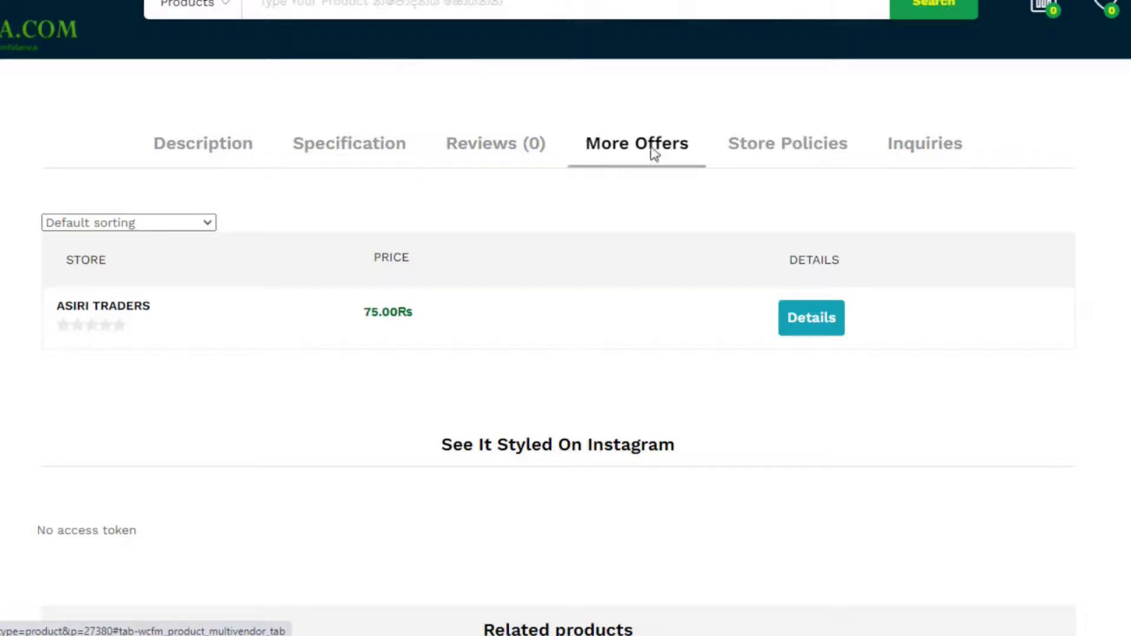
pyautogui.click(757, 153)
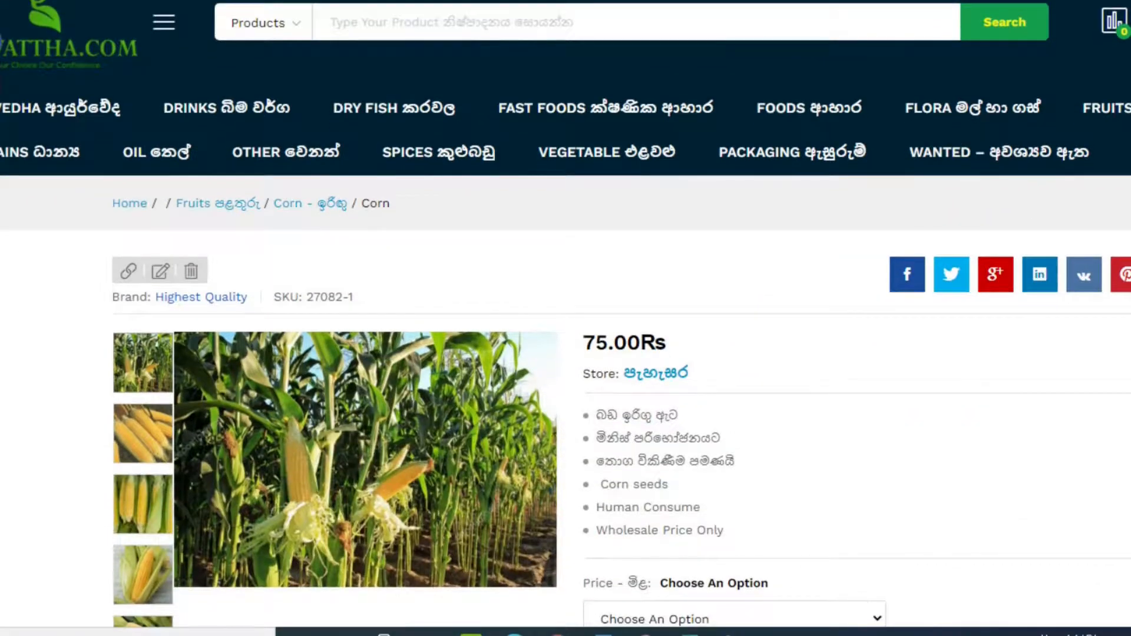
pyautogui.scroll(-3, 565, 353)
pyautogui.scroll(-4, 565, 318)
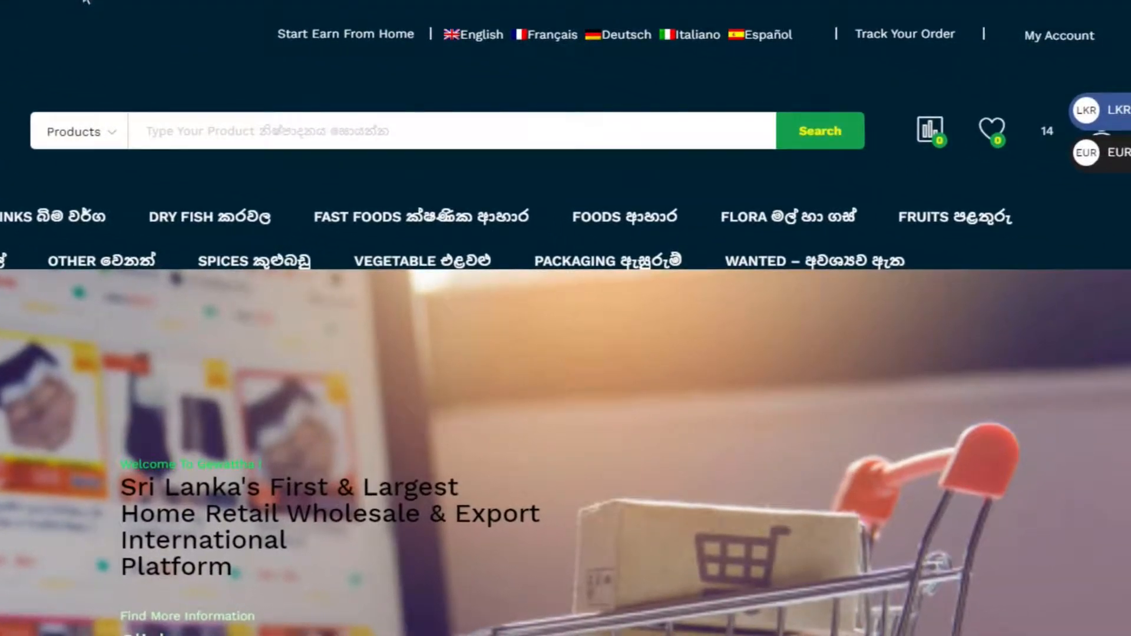
# Open the Store Manager dashboard from the account profile on the home page.
pyautogui.scroll(-2, 850, 60)
pyautogui.click(1103, 47)
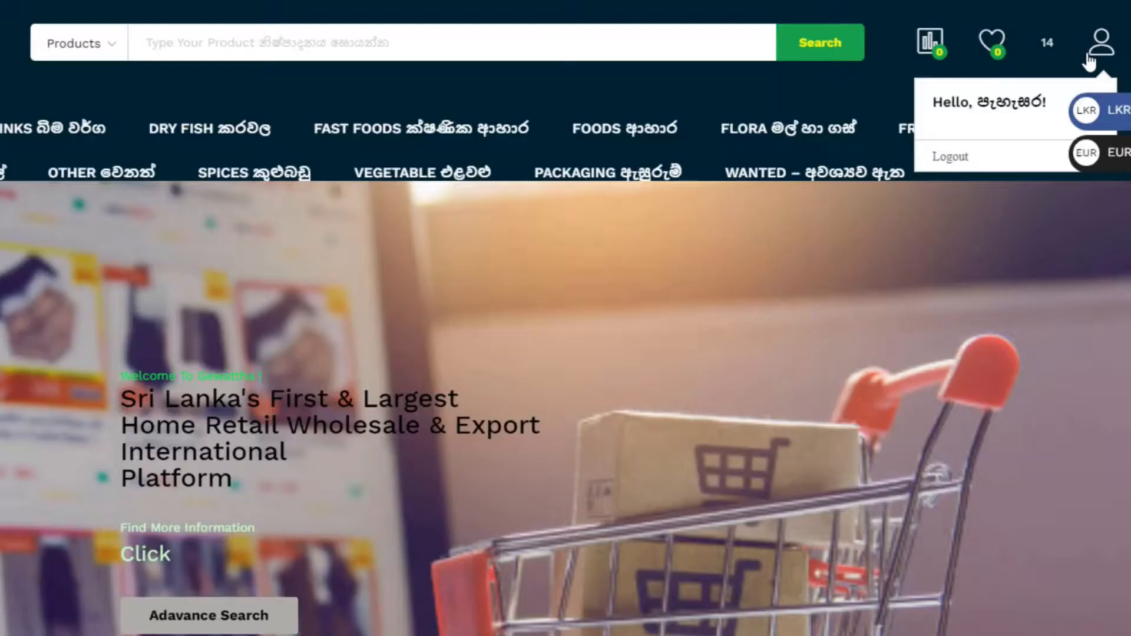
pyautogui.scroll(-2, 566, 318)
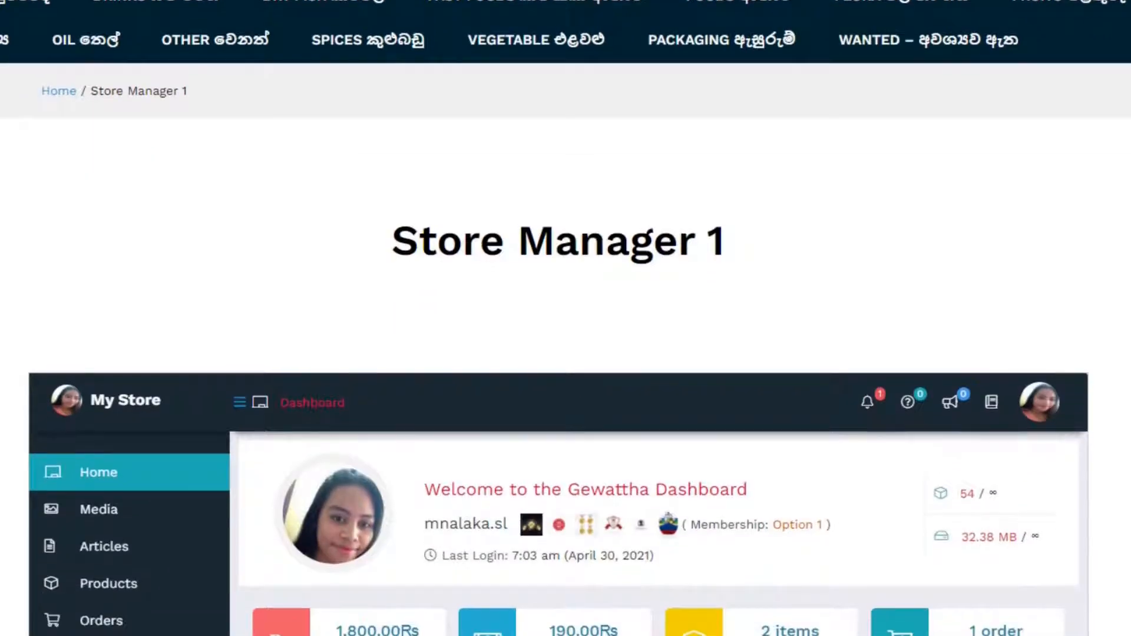
pyautogui.scroll(-5, 380, 304)
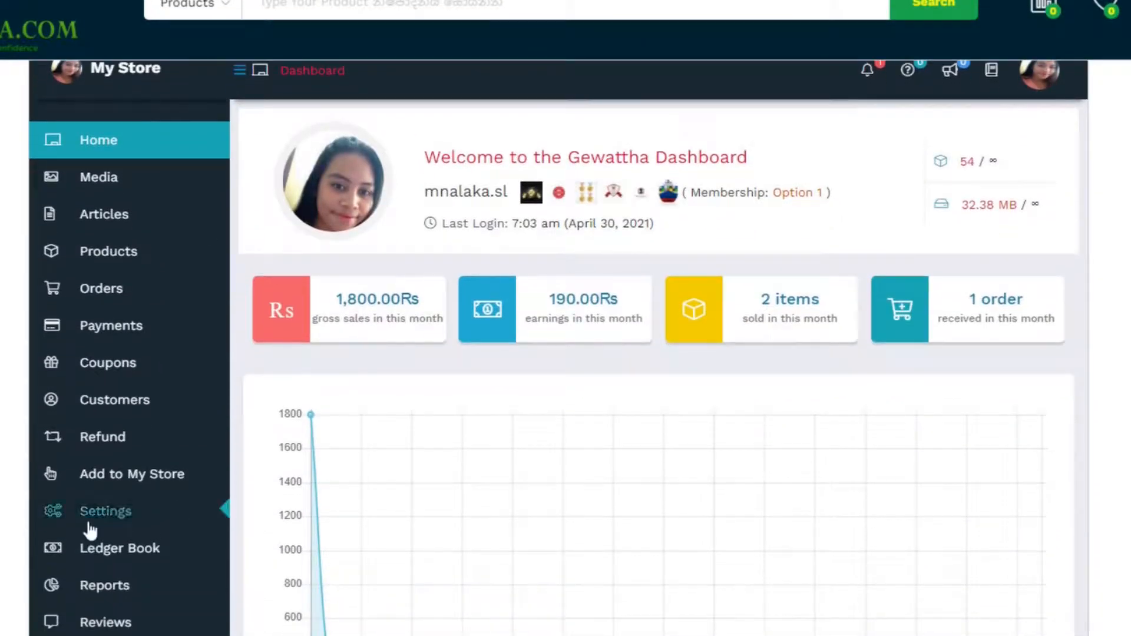
# Open the Shipping section of the store settings and bring up the Shipping Type choices.
pyautogui.click(90, 524)
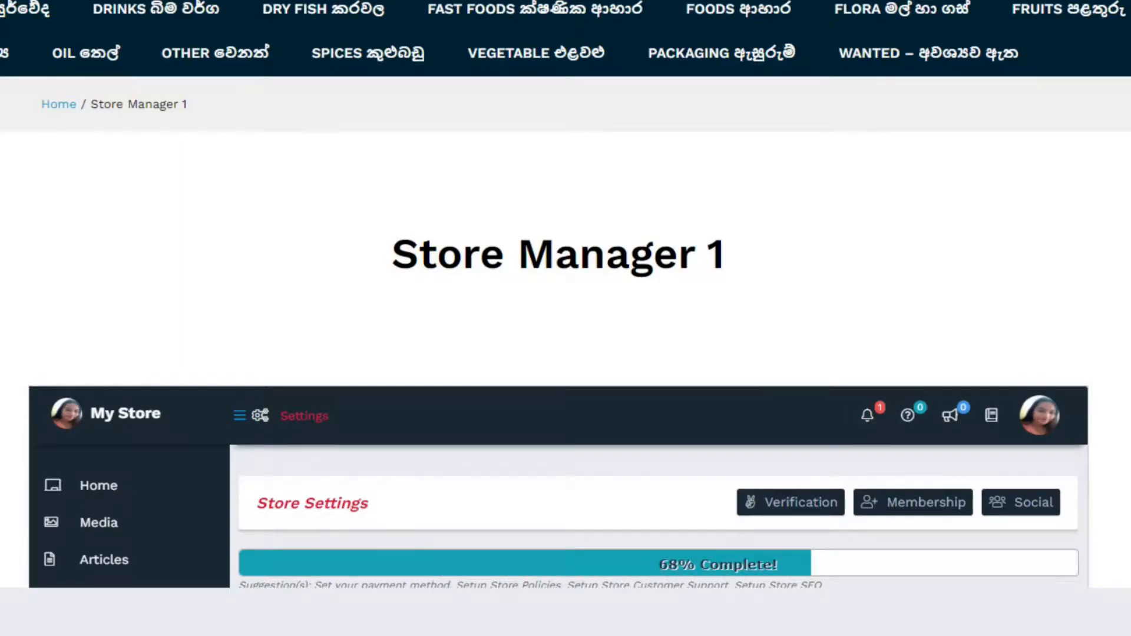
pyautogui.scroll(-5, 565, 319)
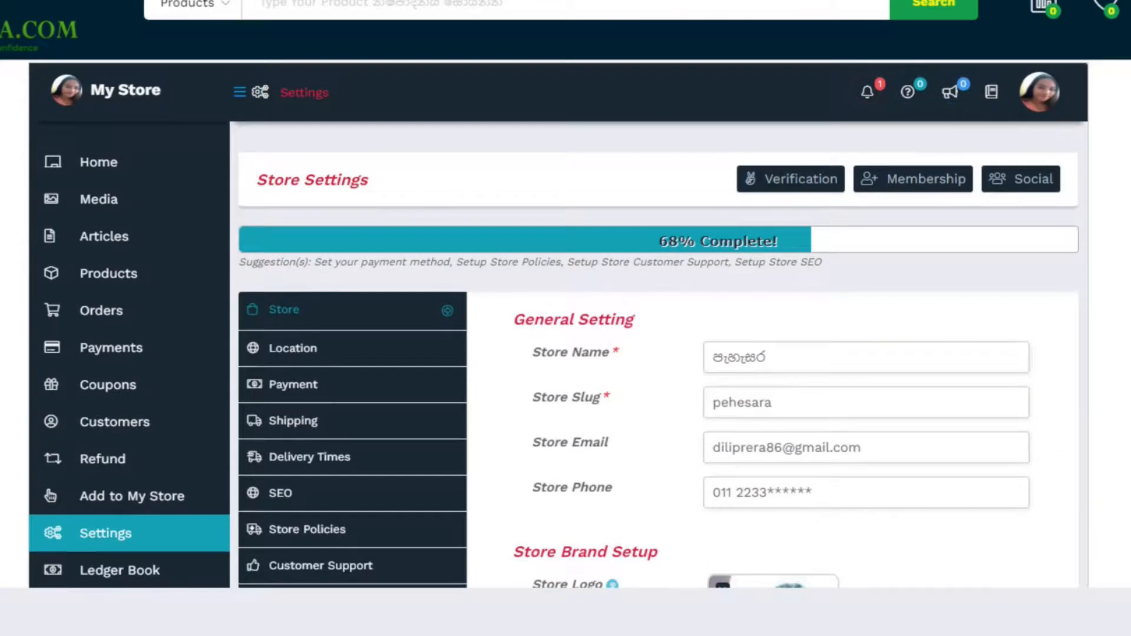
pyautogui.click(289, 422)
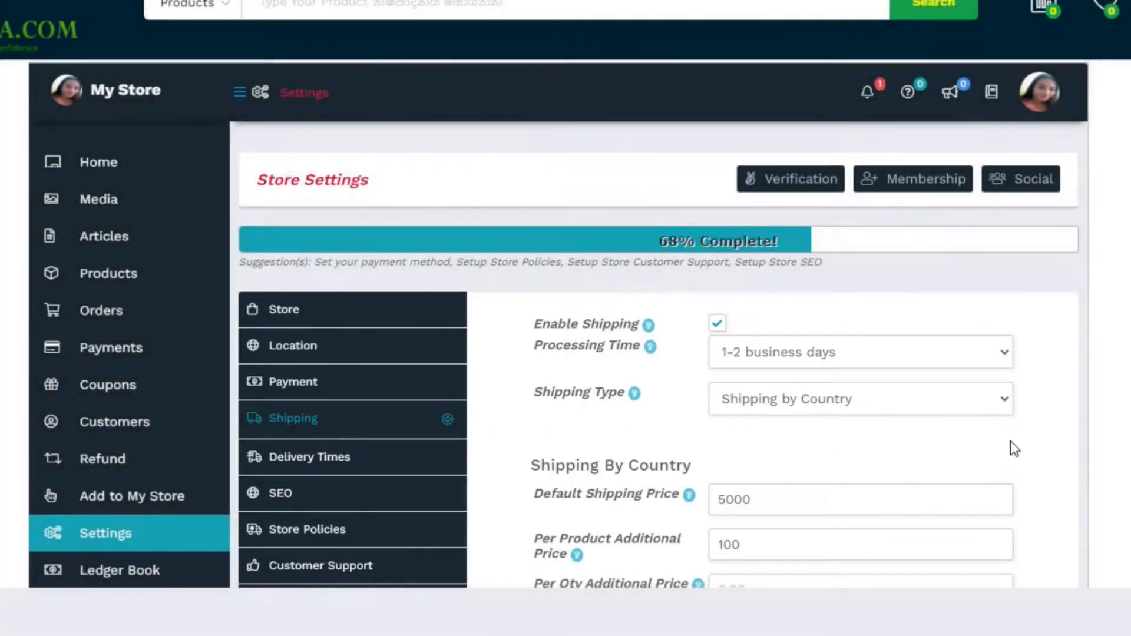
pyautogui.scroll(-2, 1010, 441)
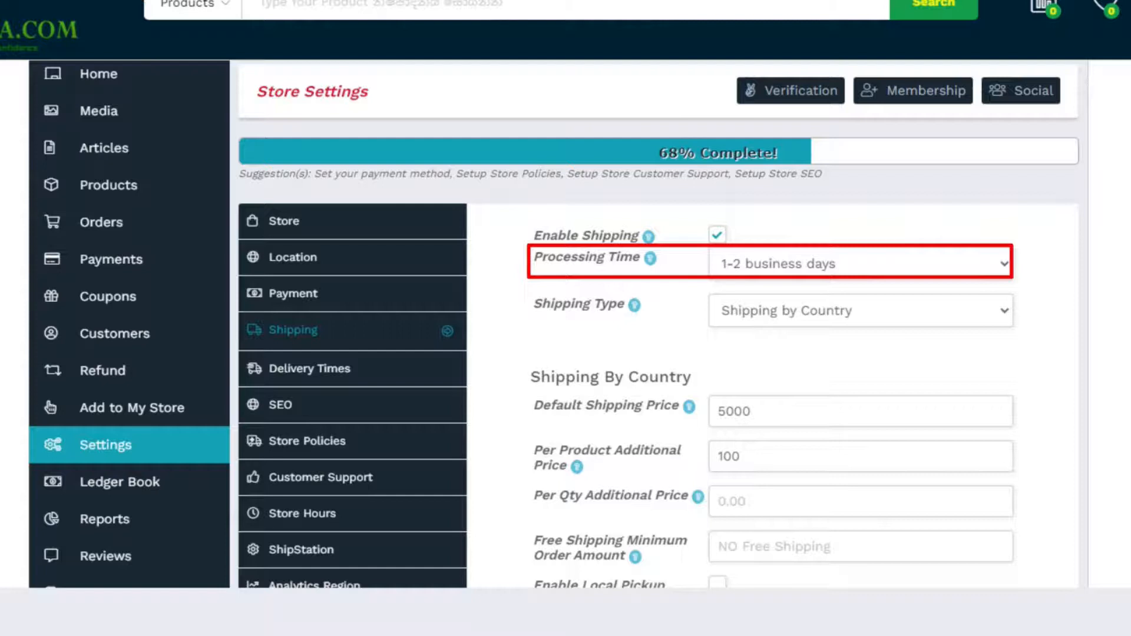
pyautogui.click(942, 308)
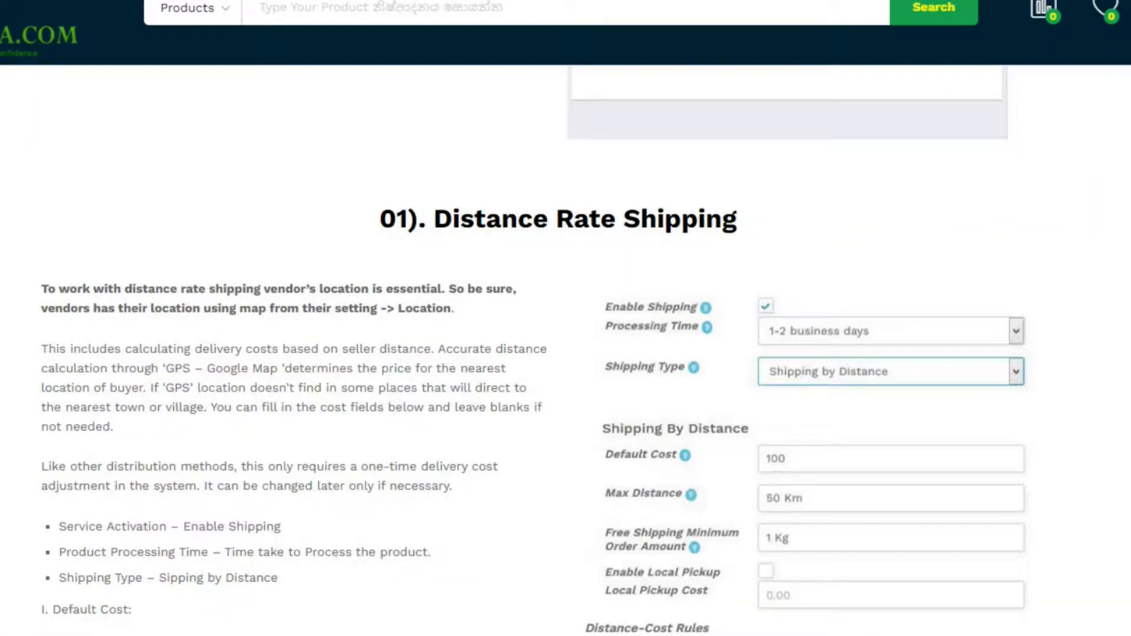
# Read the Distance Rate Shipping guide, covering default cost, maximum distance, local pickup, distance-cost rules and checkout behaviour.
pyautogui.scroll(-2, 565, 353)
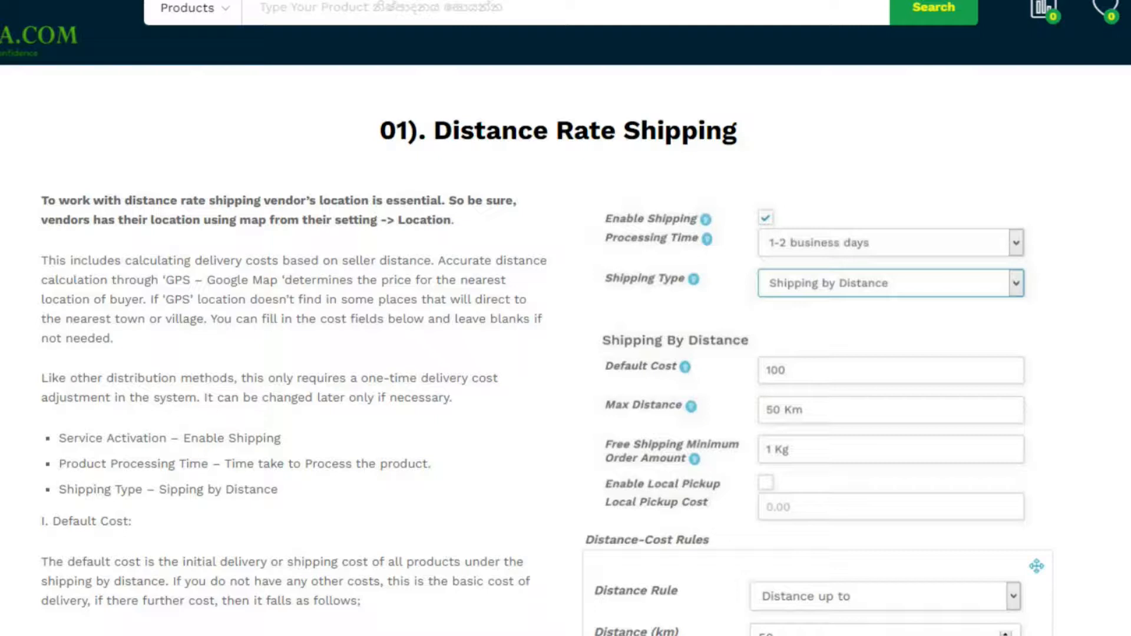
pyautogui.scroll(-7, 1059, 528)
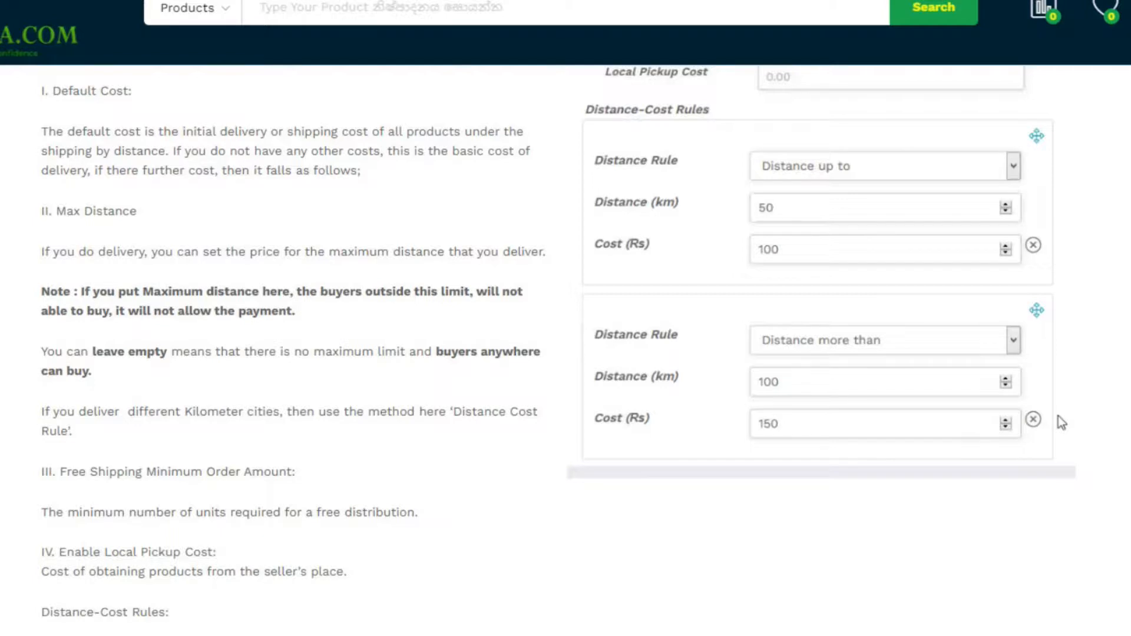
pyautogui.scroll(-5, 1062, 423)
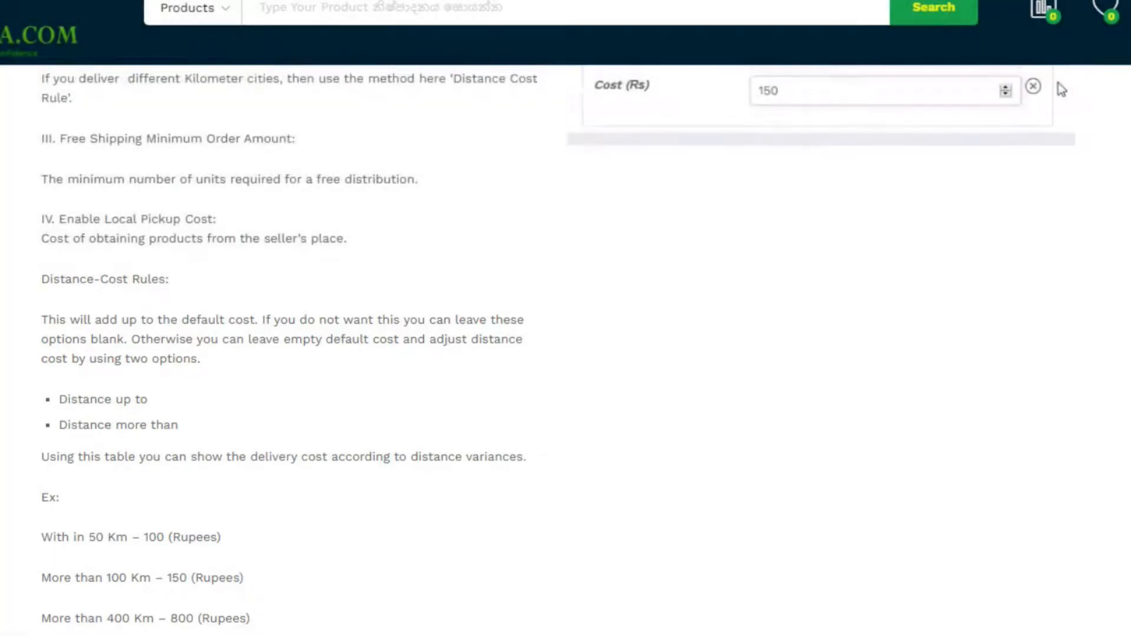
pyautogui.scroll(-1, 1058, 83)
pyautogui.scroll(-3, 559, 345)
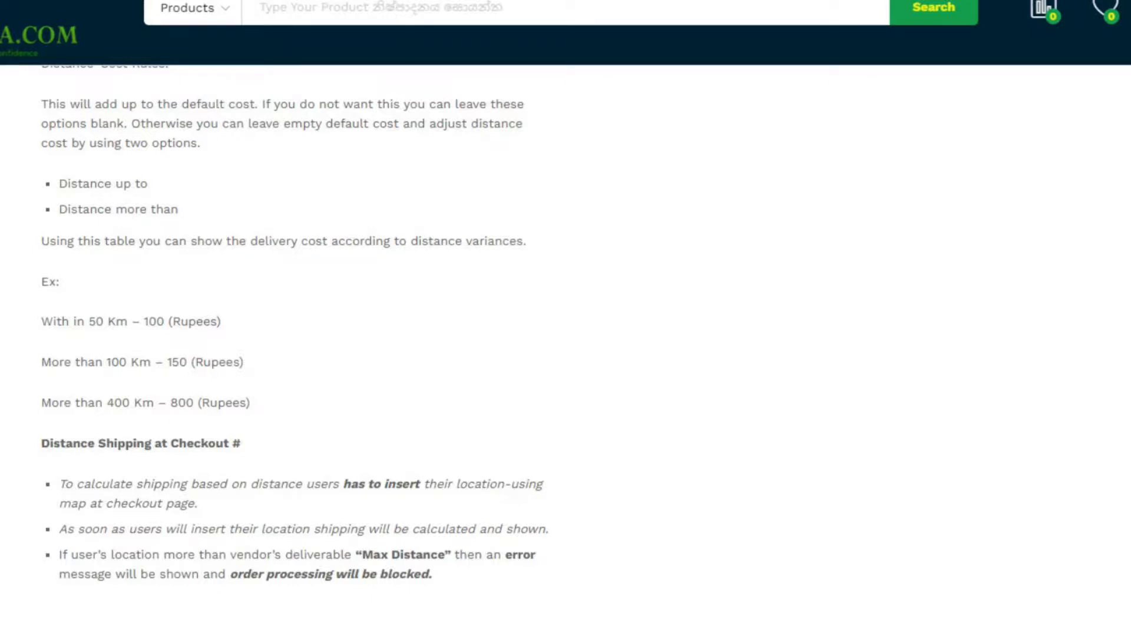
pyautogui.scroll(-5, 373, 351)
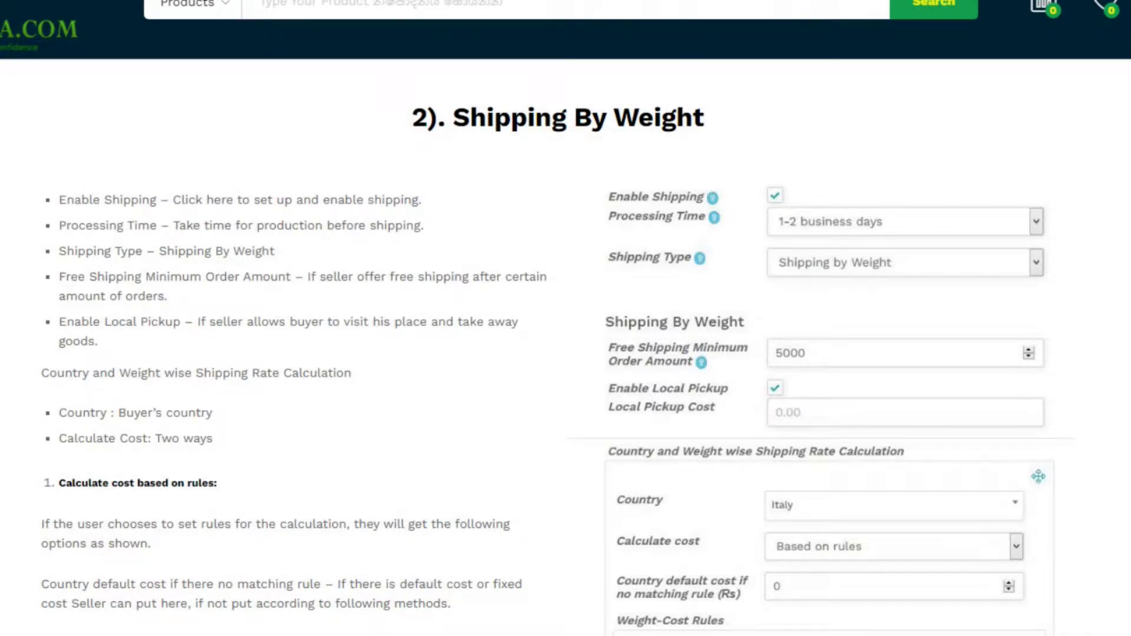
# Read the Shipping By Weight and Shipping By Zone guides, including the zone methods, cost placeholders and shipping class costs.
pyautogui.scroll(-3, 566, 348)
pyautogui.scroll(-4, 565, 348)
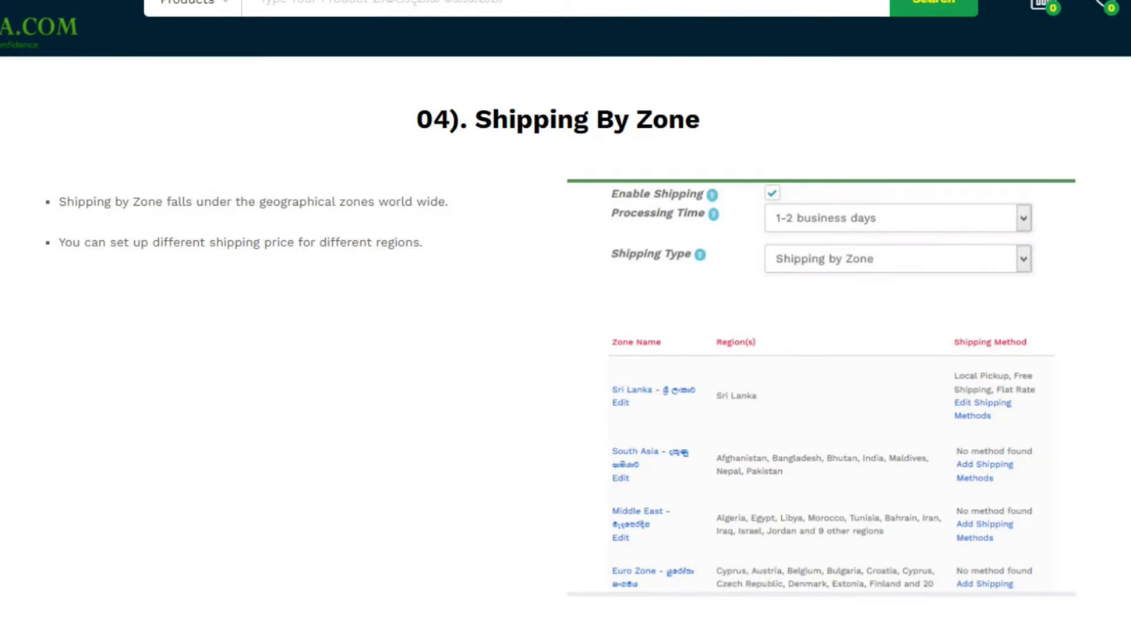
pyautogui.scroll(-4, 560, 366)
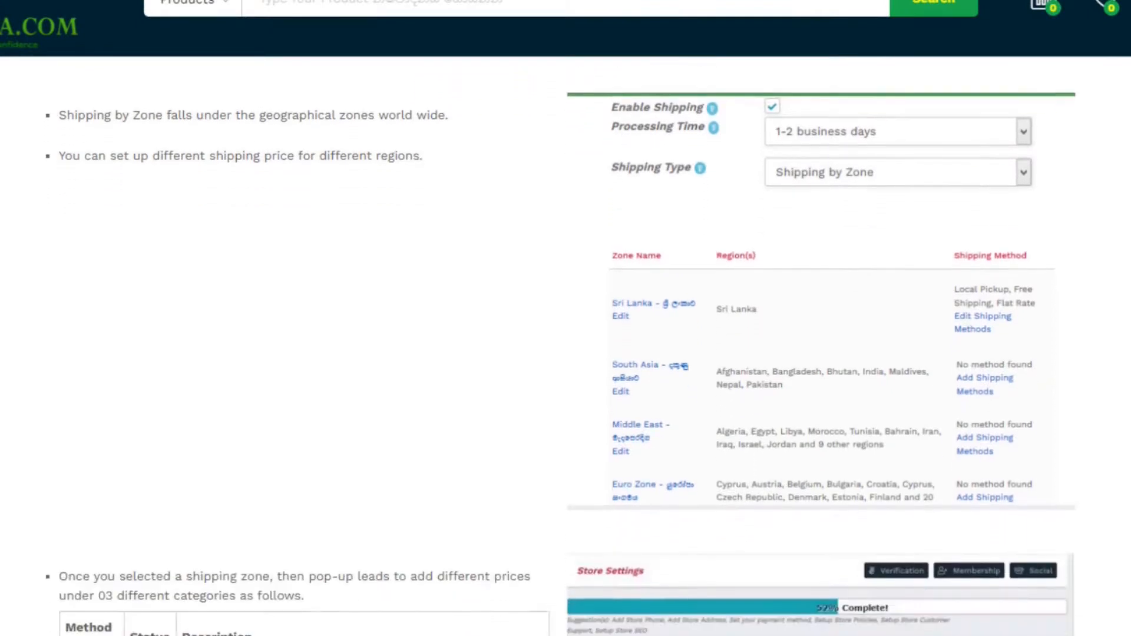
pyautogui.scroll(-5, 560, 365)
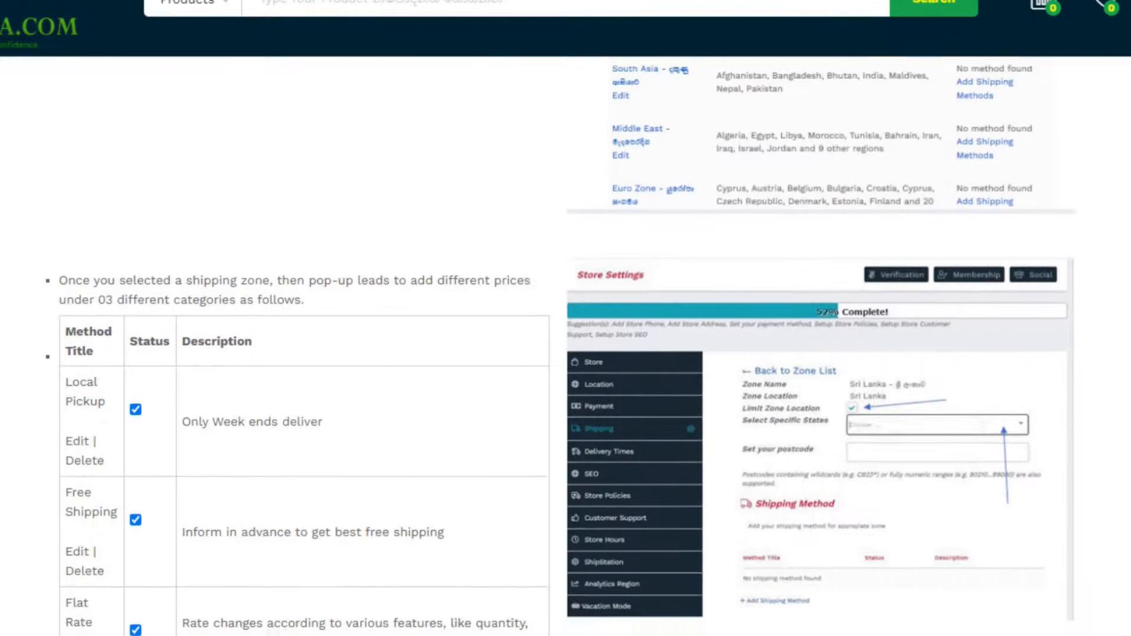
pyautogui.scroll(-1, 559, 366)
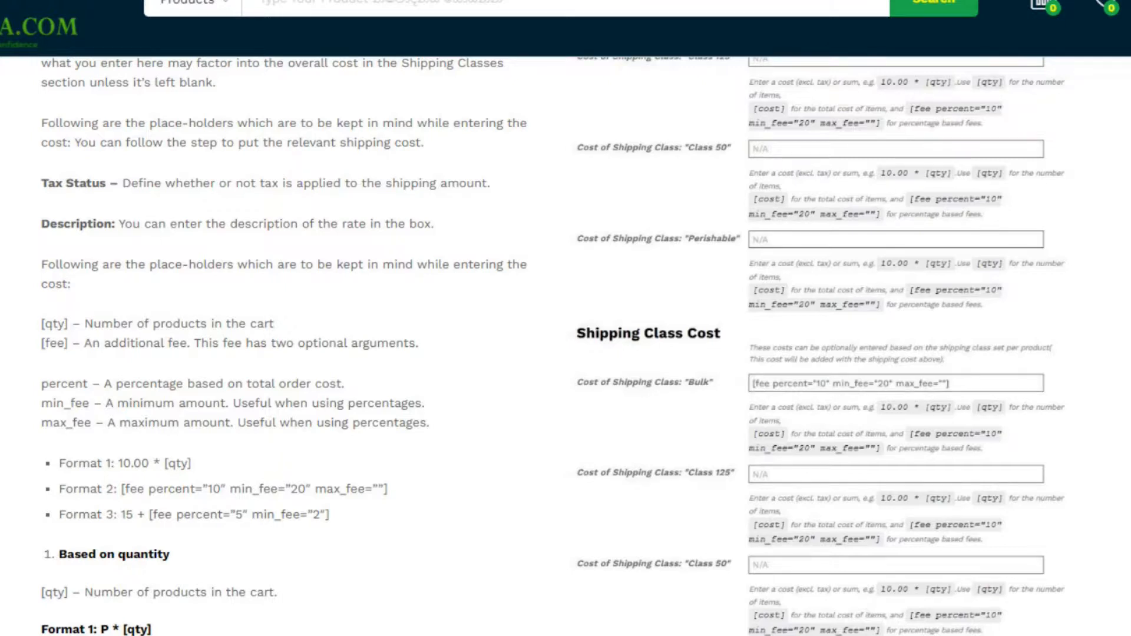
pyautogui.scroll(-10, 566, 346)
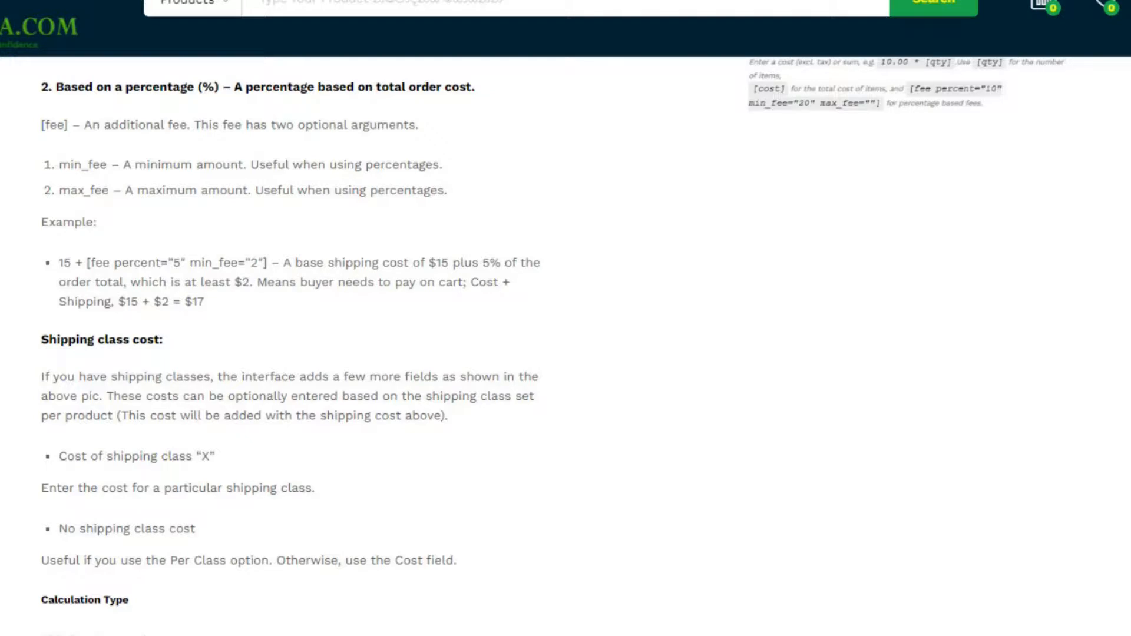
pyautogui.scroll(-3, 554, 342)
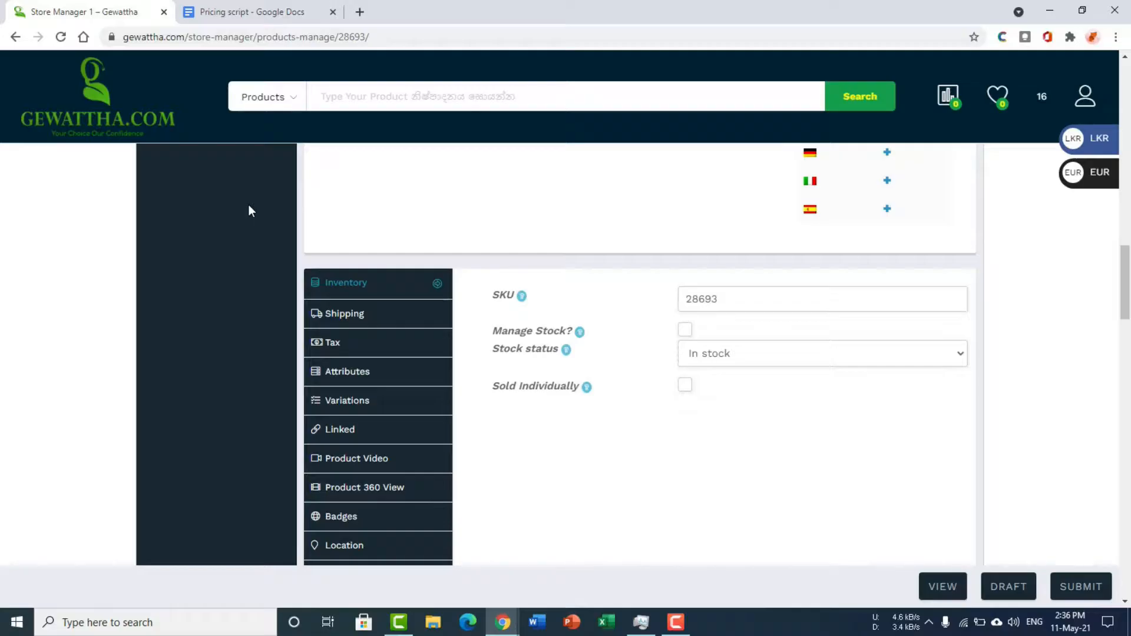
# Open the pasta product's Attributes section, expand the Price attribute and look through its available price types.
pyautogui.scroll(-1, 249, 210)
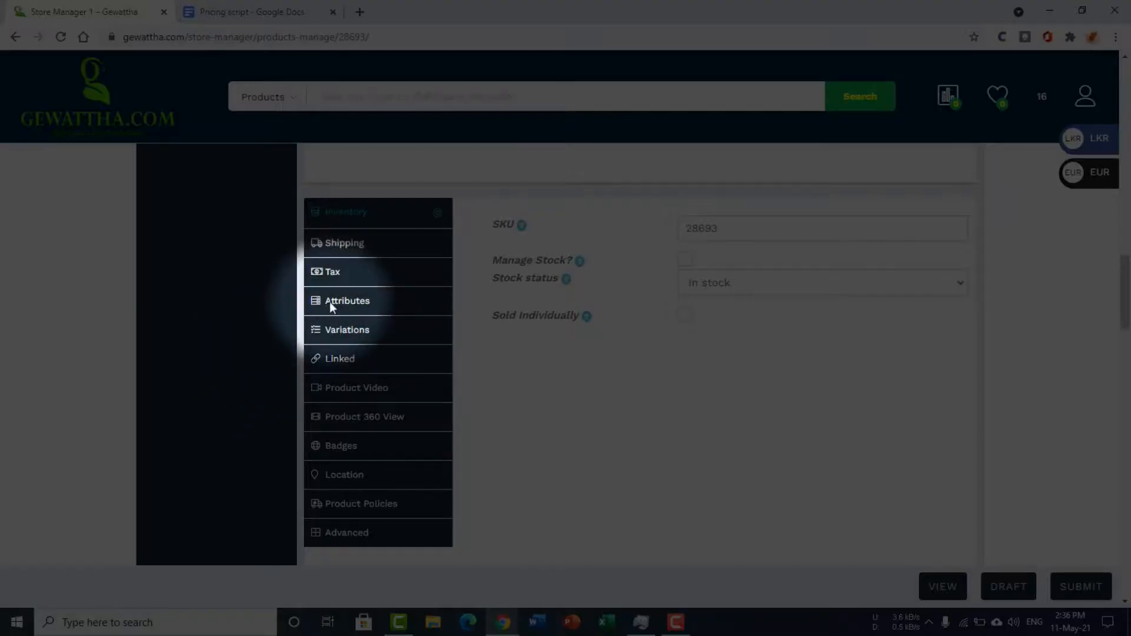
pyautogui.click(334, 303)
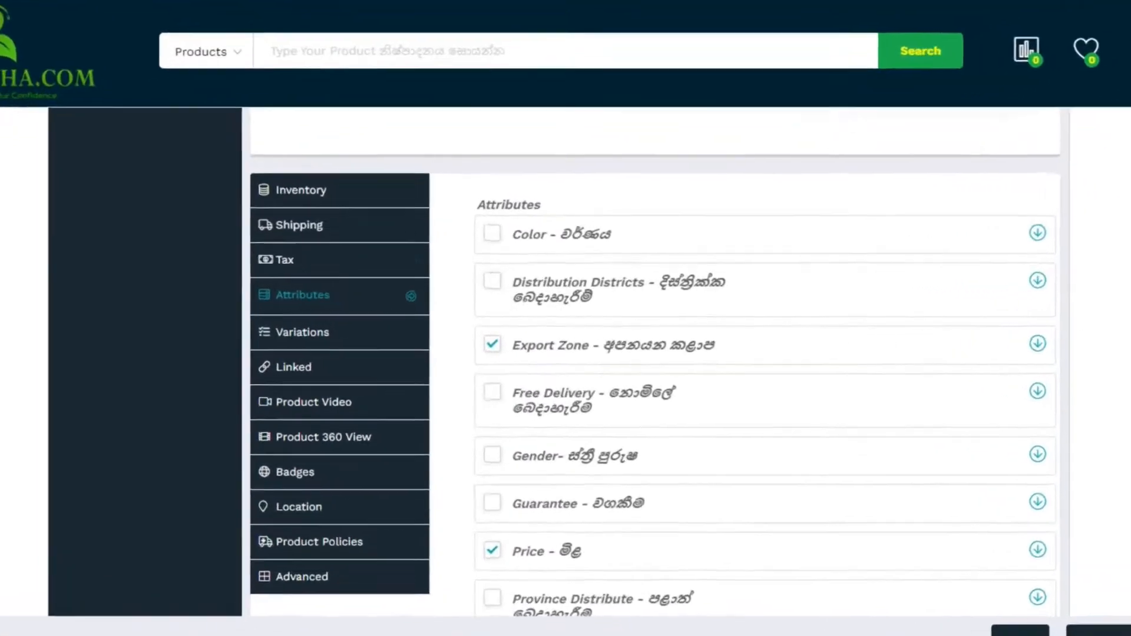
pyautogui.scroll(-2, 656, 353)
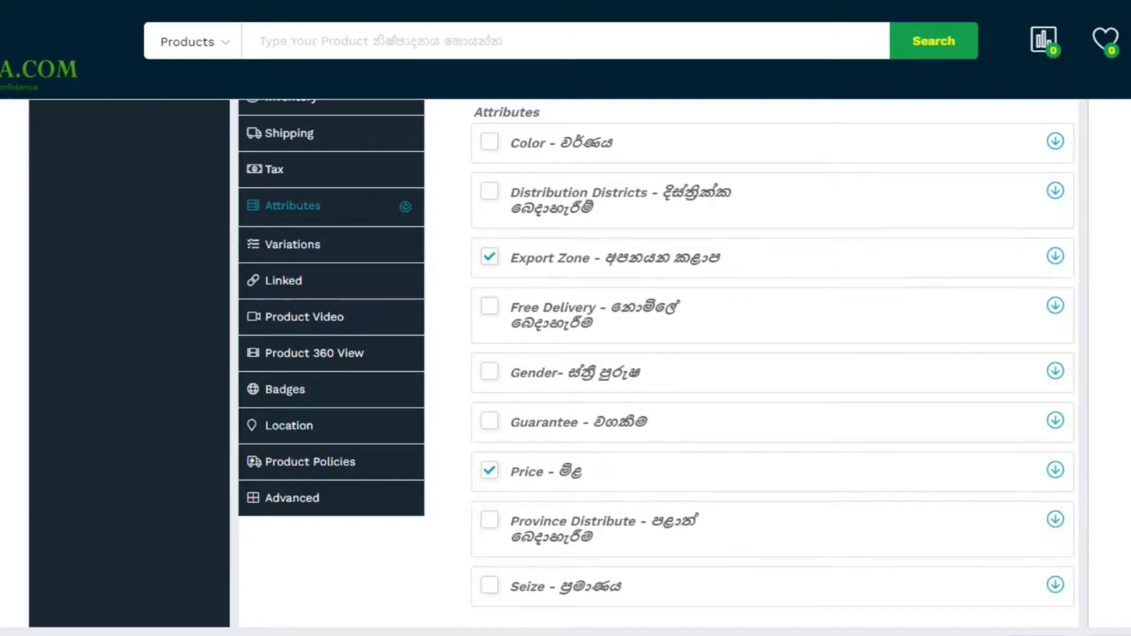
pyautogui.scroll(-5, 1070, 157)
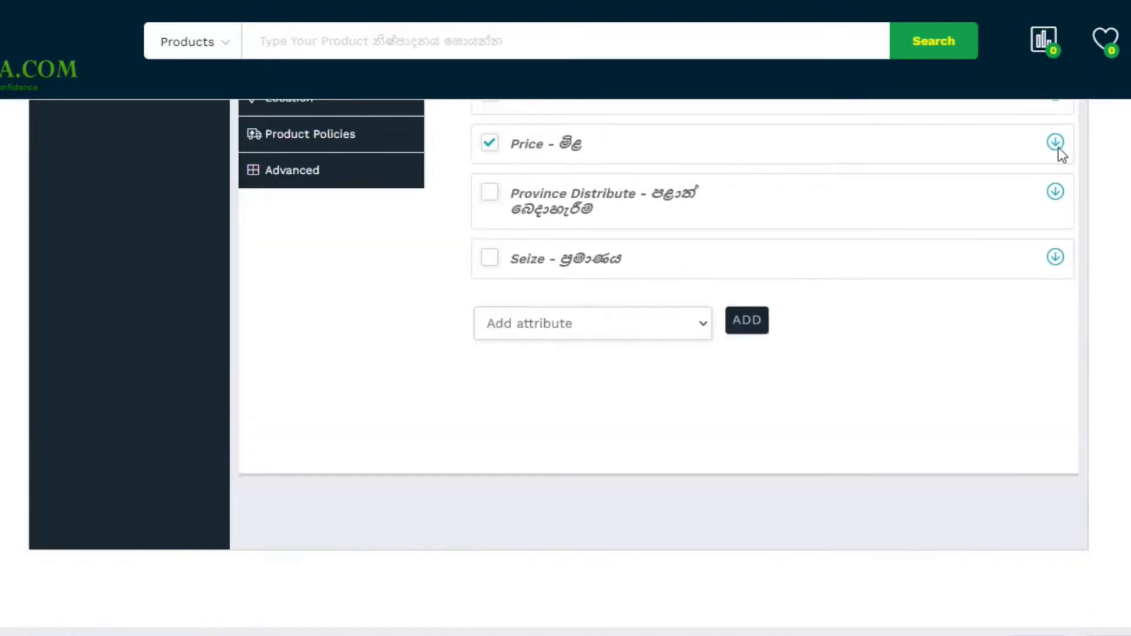
pyautogui.click(1056, 145)
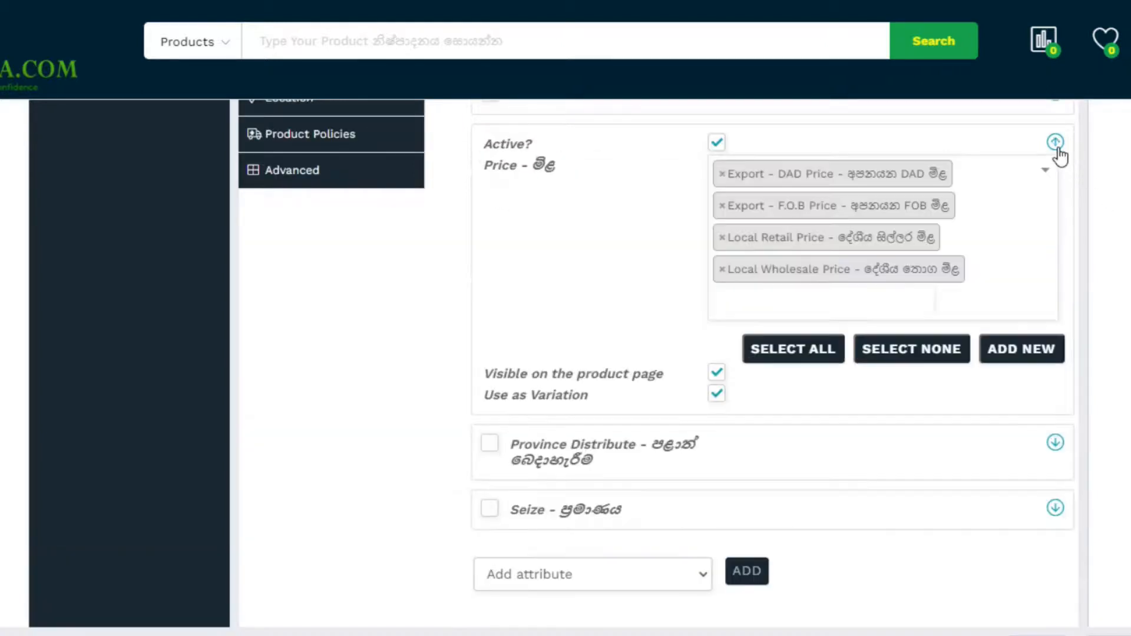
pyautogui.click(1044, 207)
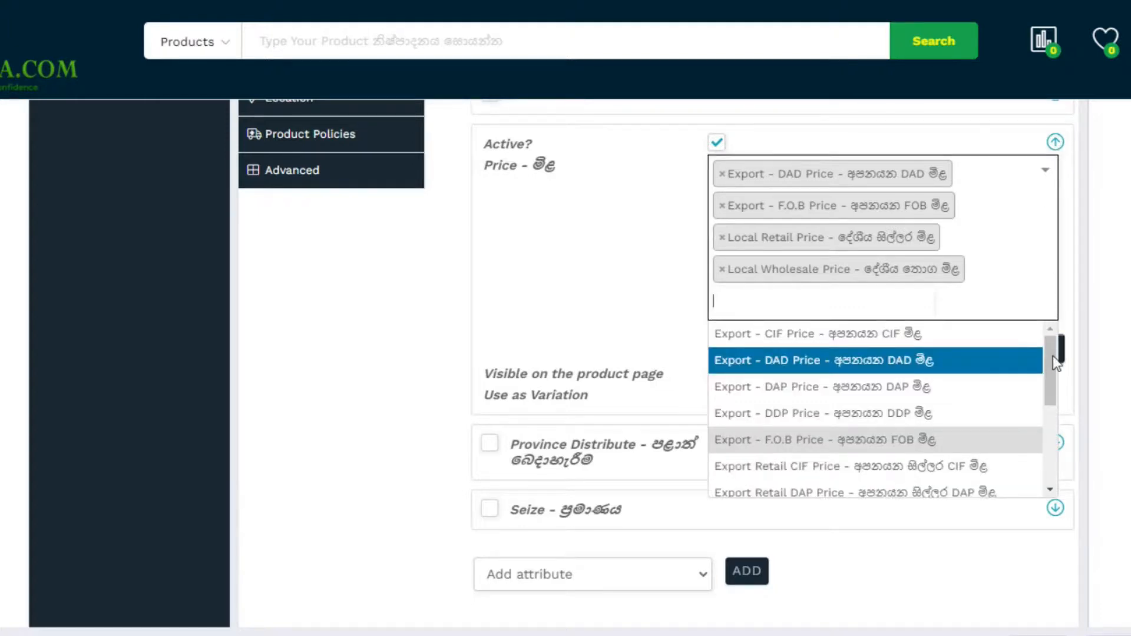
pyautogui.moveTo(1053, 356)
pyautogui.mouseDown()
pyautogui.moveTo(1058, 449)
pyautogui.moveTo(1059, 371)
pyautogui.mouseUp()
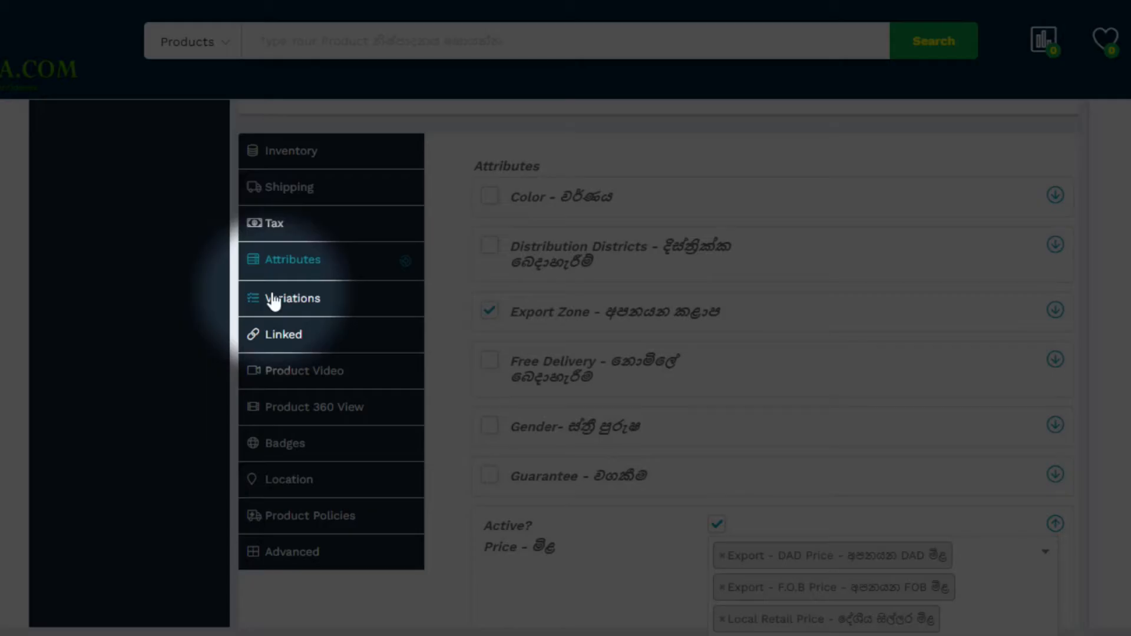
# Open the product's Variations section and look through all the Variations Bulk Options without choosing one.
pyautogui.click(273, 299)
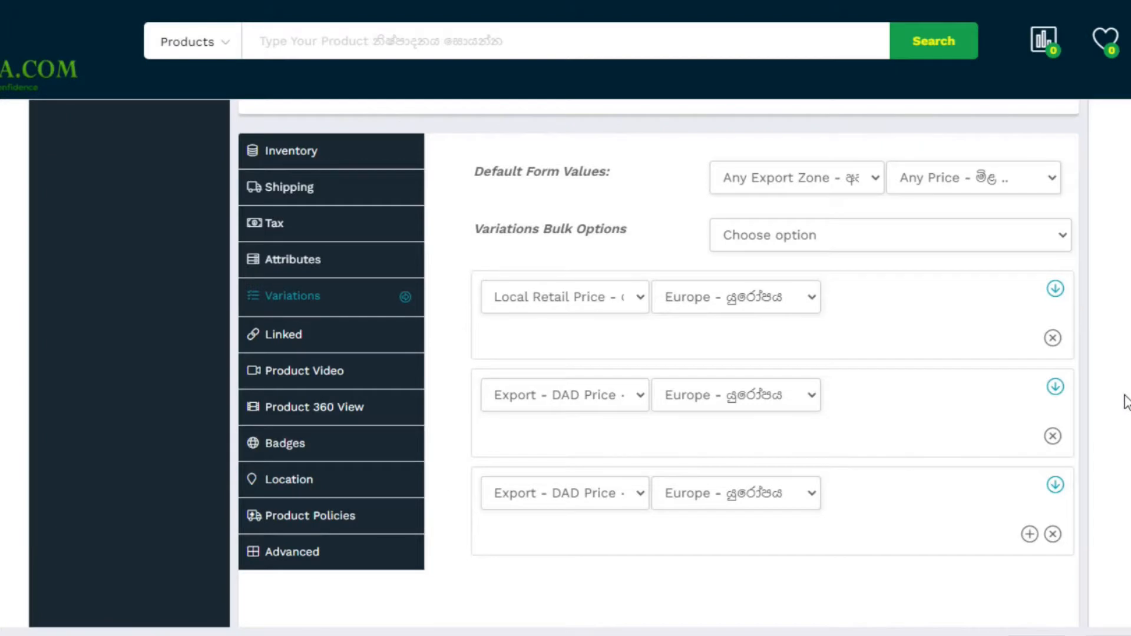
pyautogui.click(1058, 236)
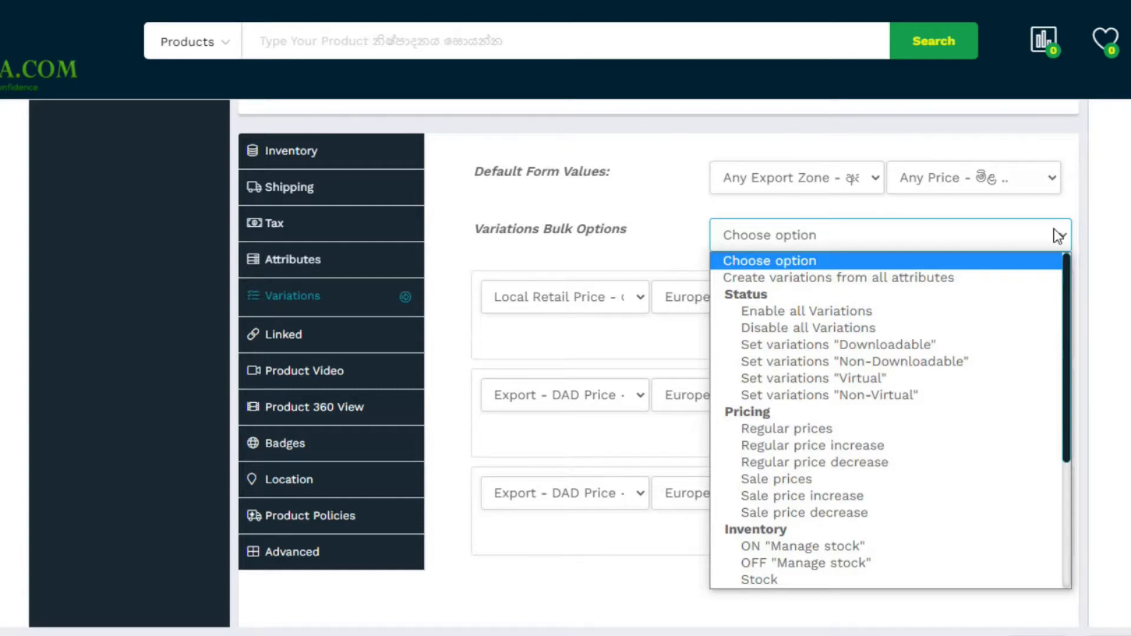
pyautogui.moveTo(1064, 272); pyautogui.dragTo(1070, 420)
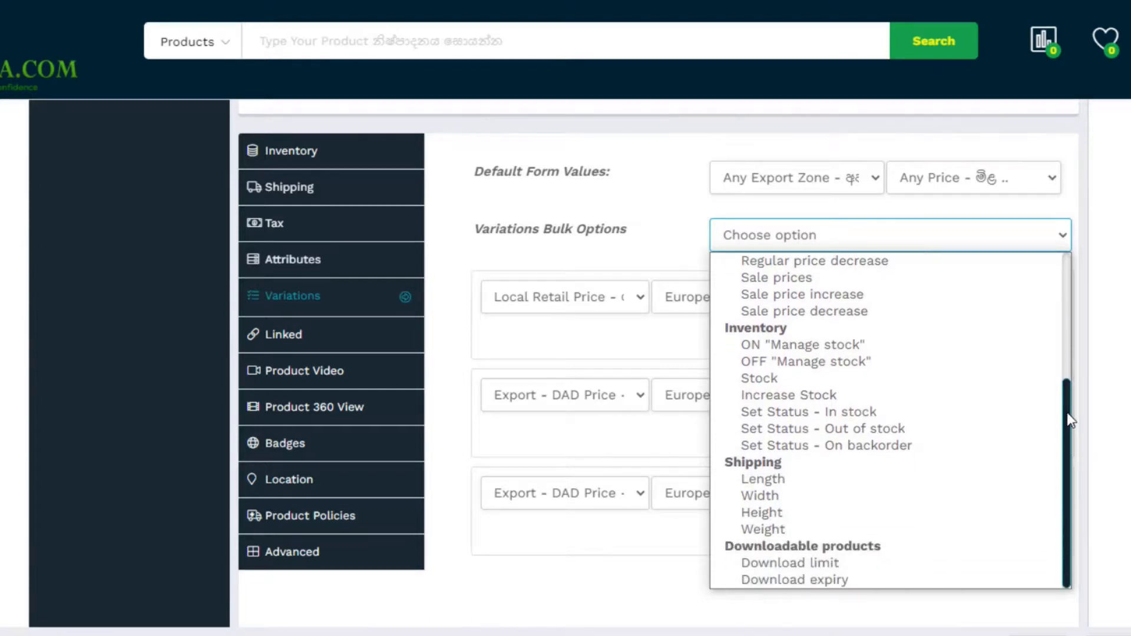
pyautogui.click(1115, 407)
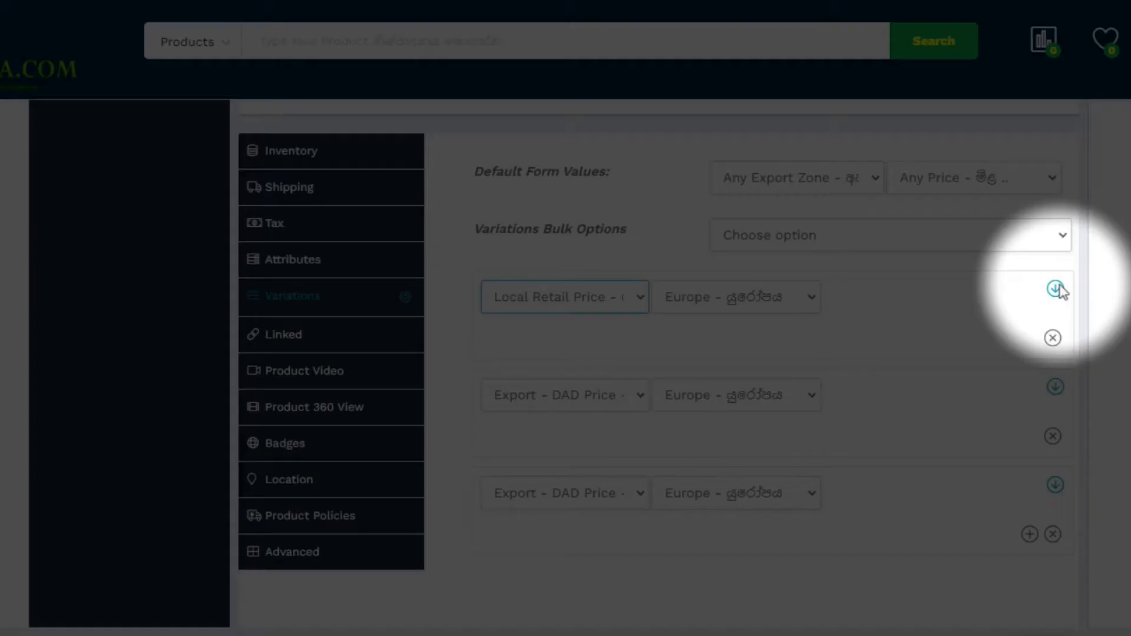
# Expand the Local Retail Price variation's details and set the second variation's price type to Local Wholesale Price.
pyautogui.click(1055, 289)
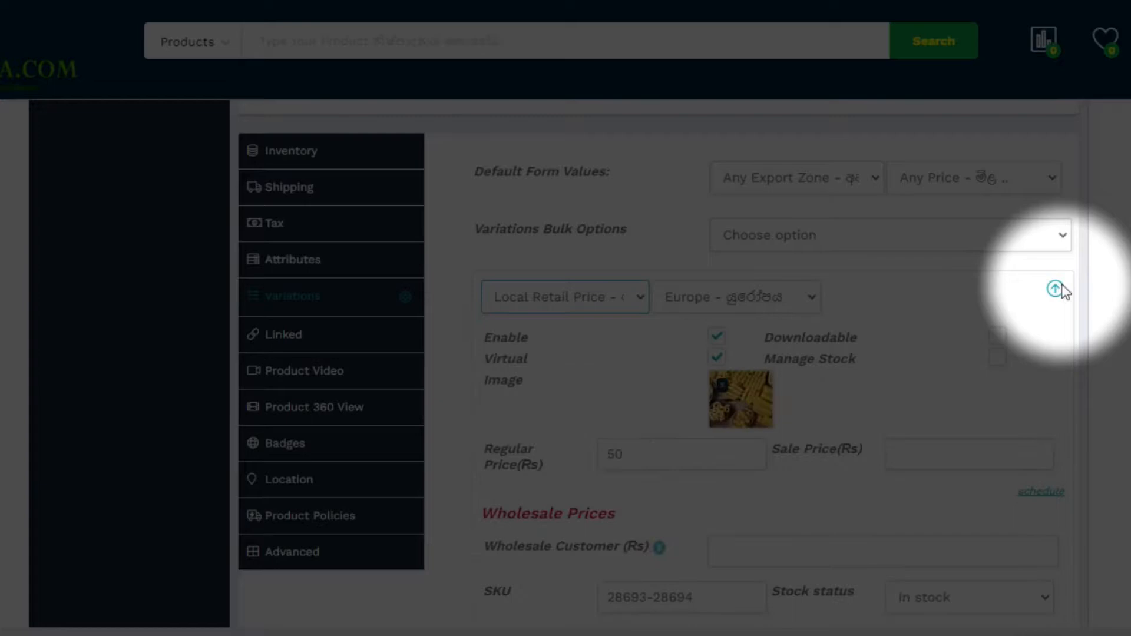
pyautogui.scroll(1, 655, 363)
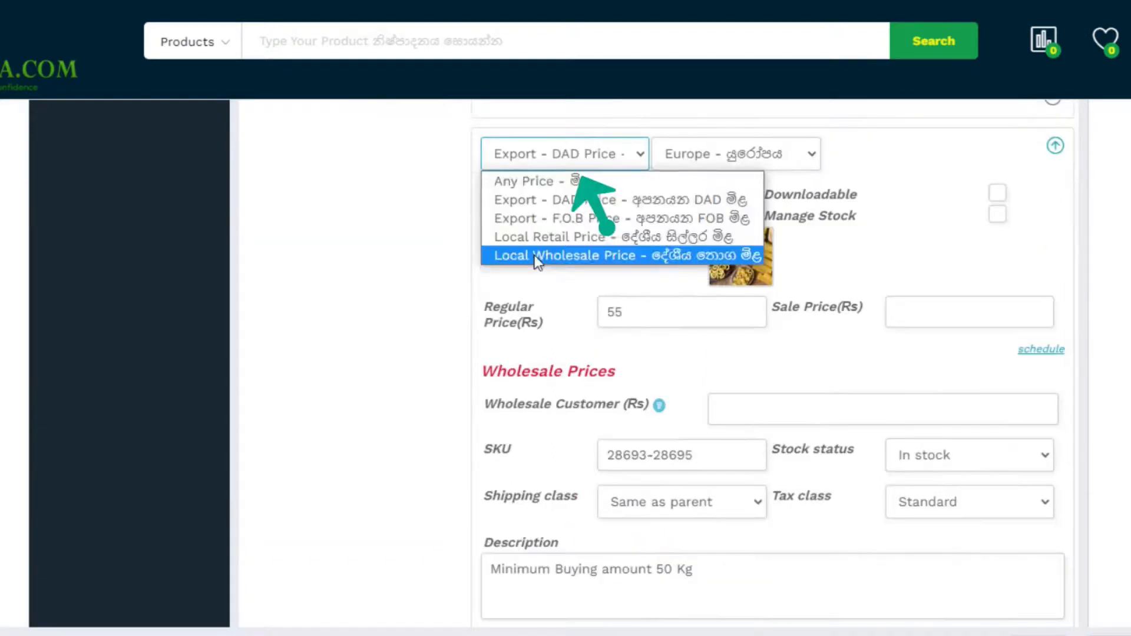
pyautogui.click(548, 255)
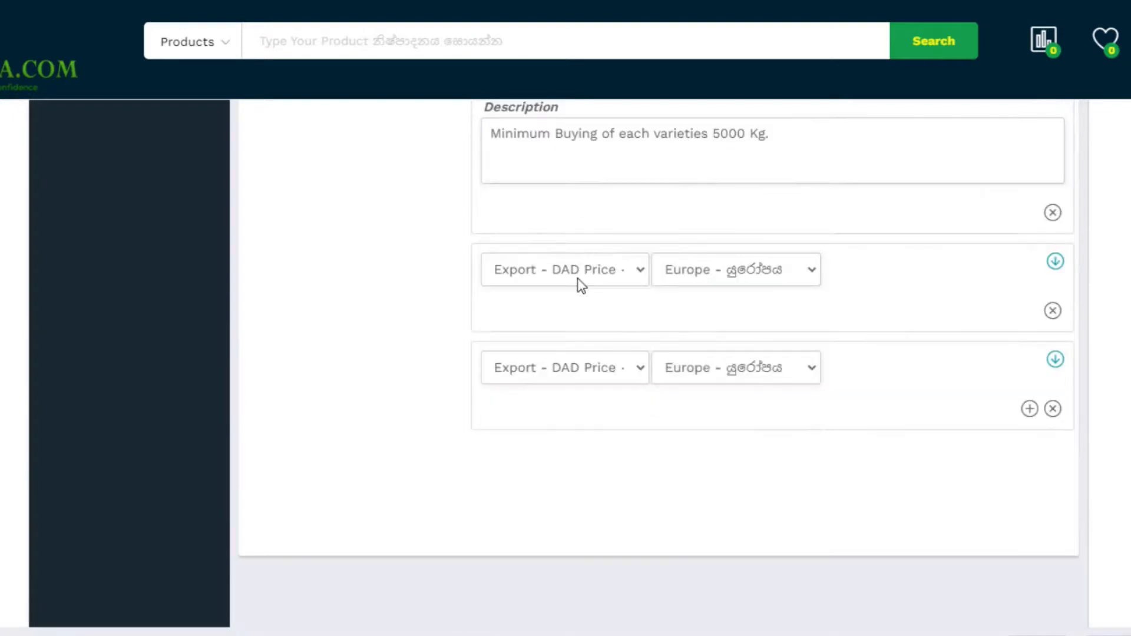
# Select Export - DAD Price as the second Europe variation's price type and expand that variation's details.
pyautogui.click(574, 277)
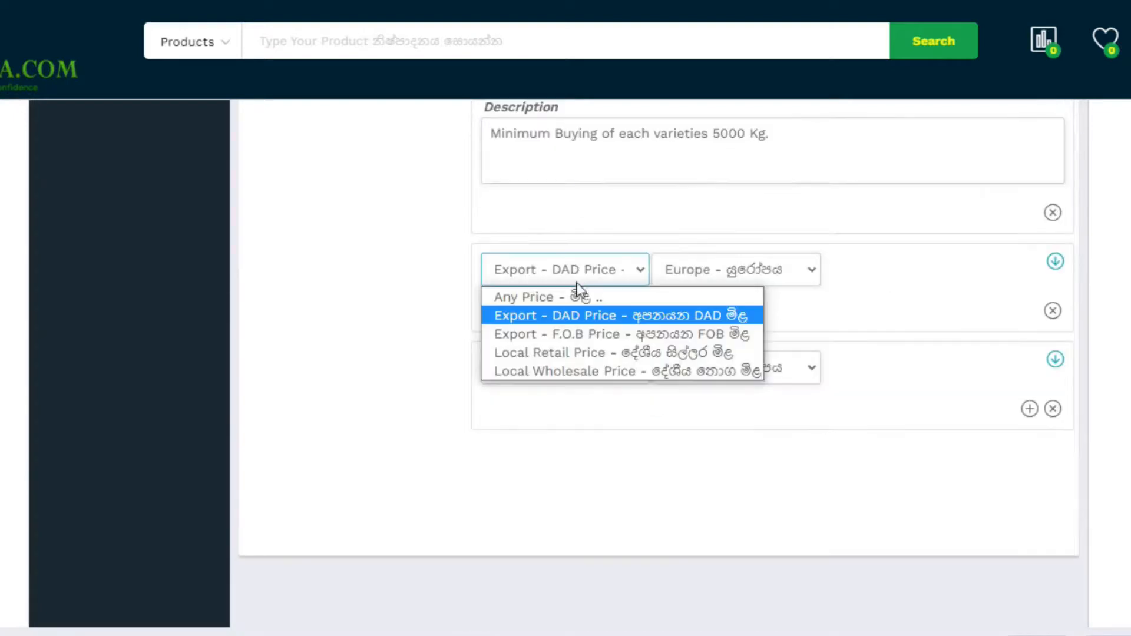
pyautogui.click(567, 317)
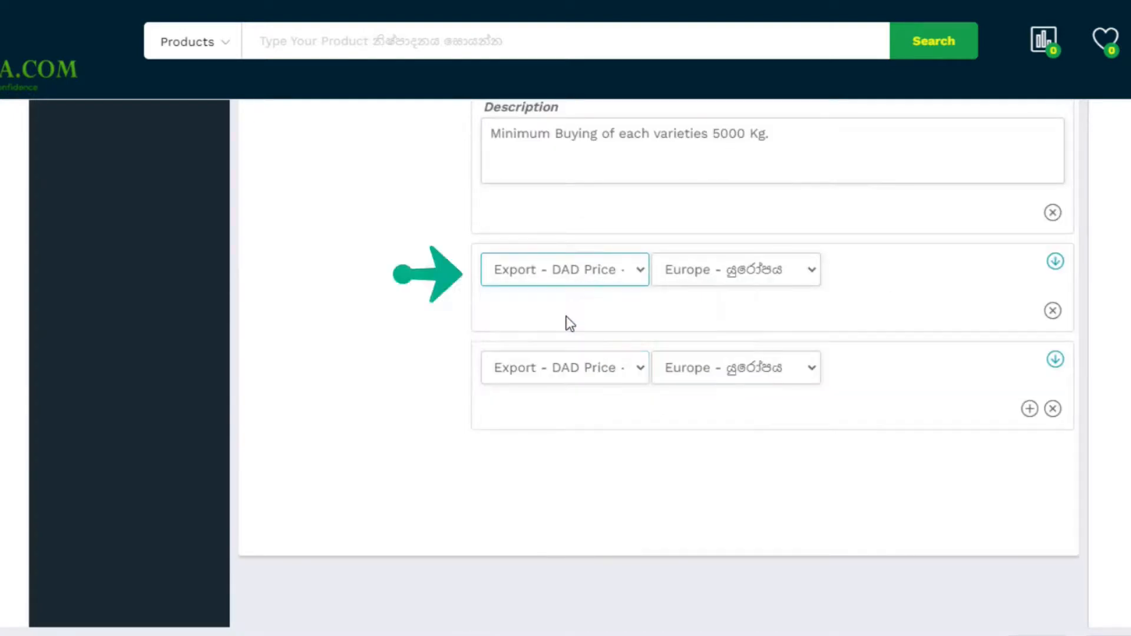
pyautogui.click(1055, 262)
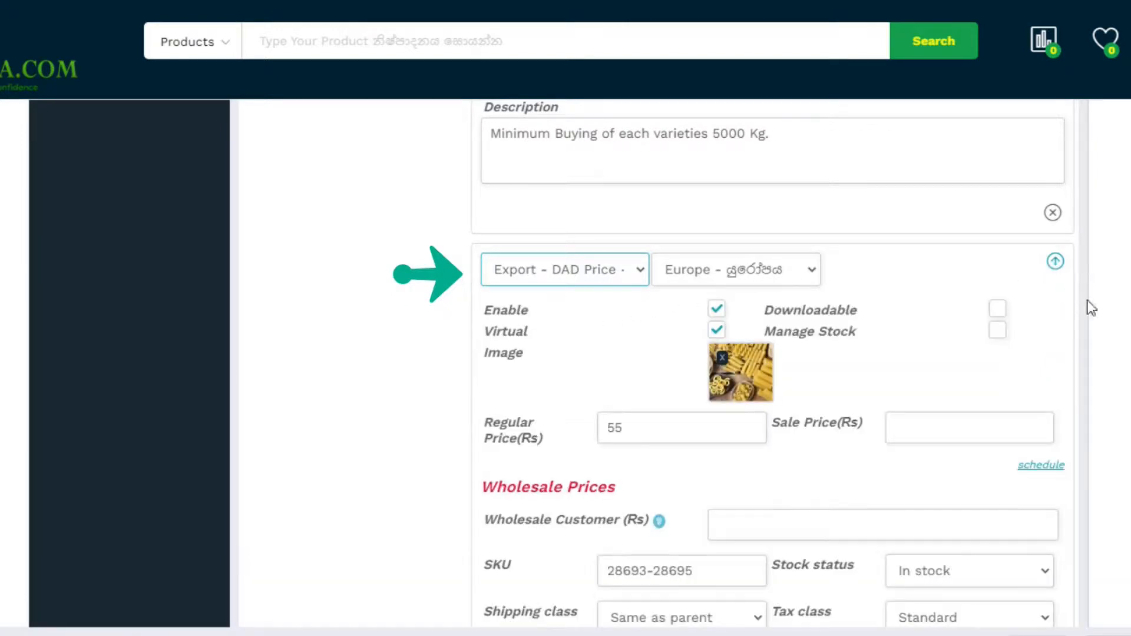
pyautogui.scroll(-1, 660, 366)
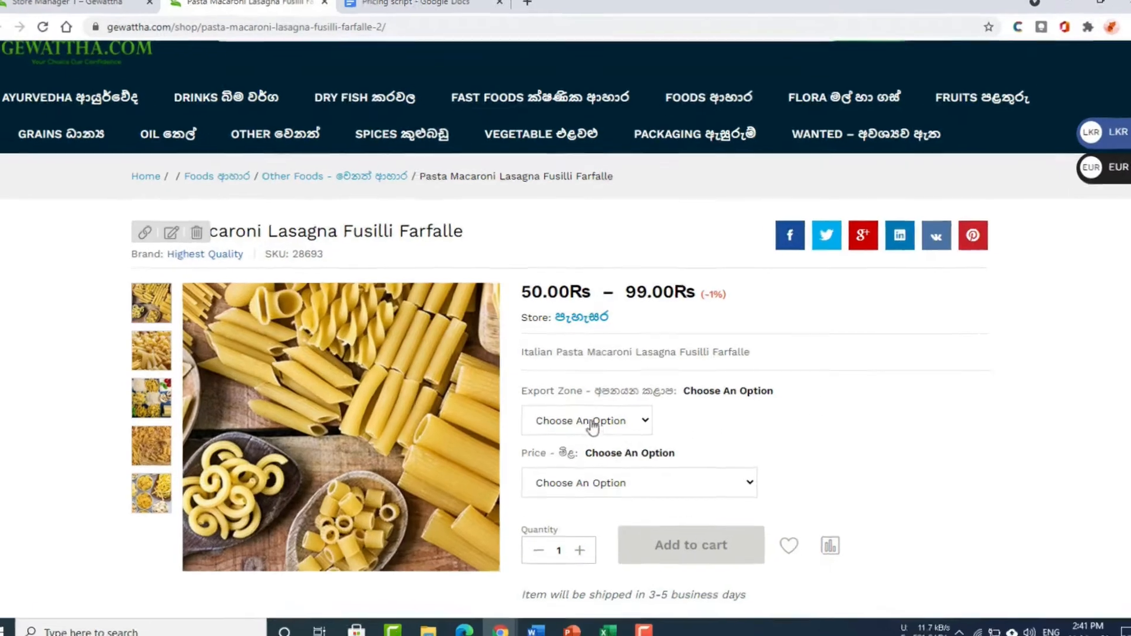
# On the pasta product page, choose Europe as the export zone and Export - DAD Price as the price.
pyautogui.click(589, 419)
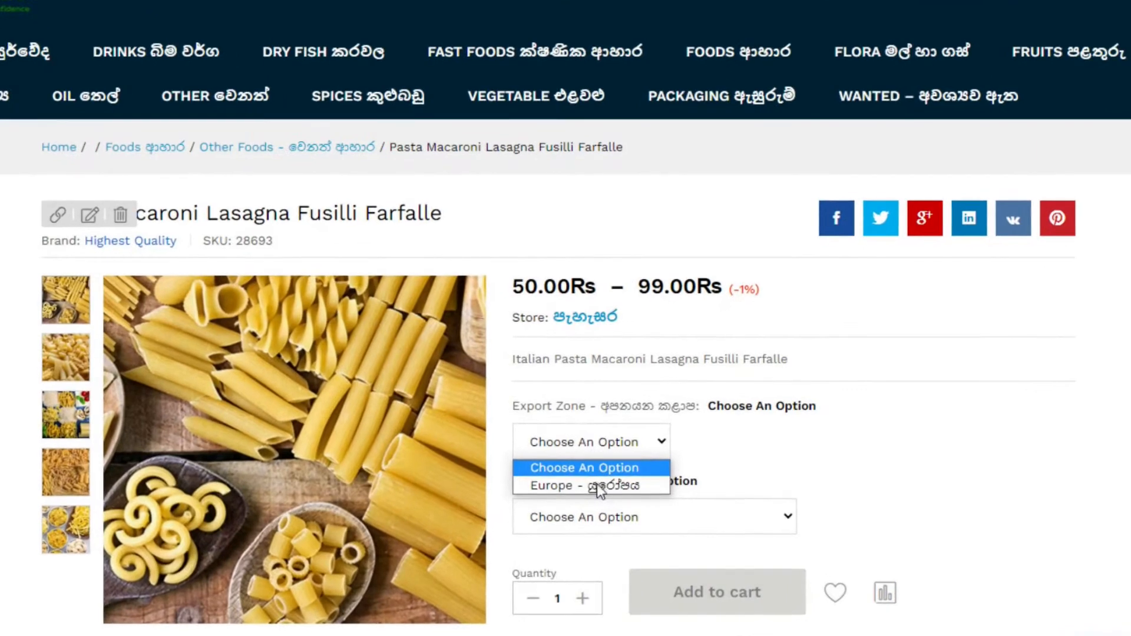
pyautogui.click(596, 486)
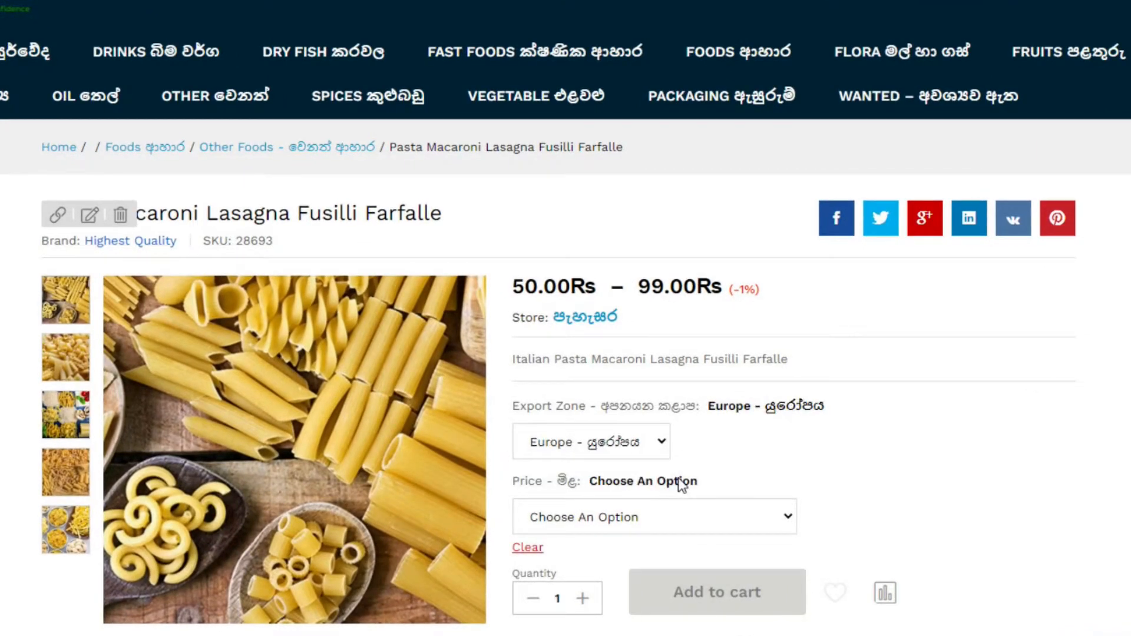
pyautogui.scroll(-3, 725, 525)
pyautogui.click(654, 363)
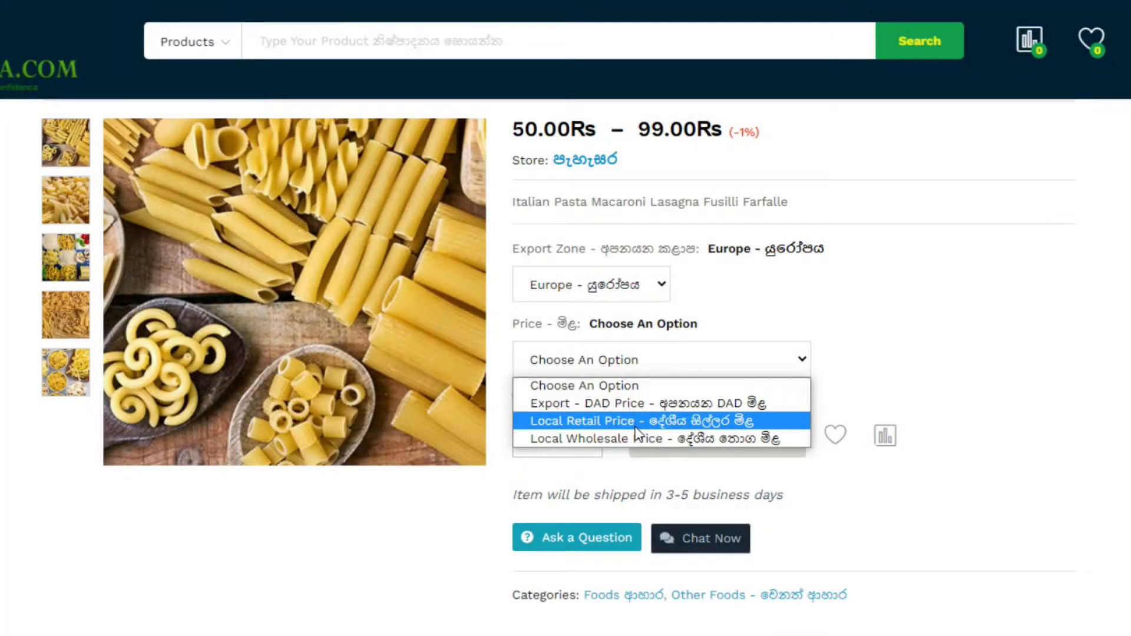
pyautogui.click(635, 404)
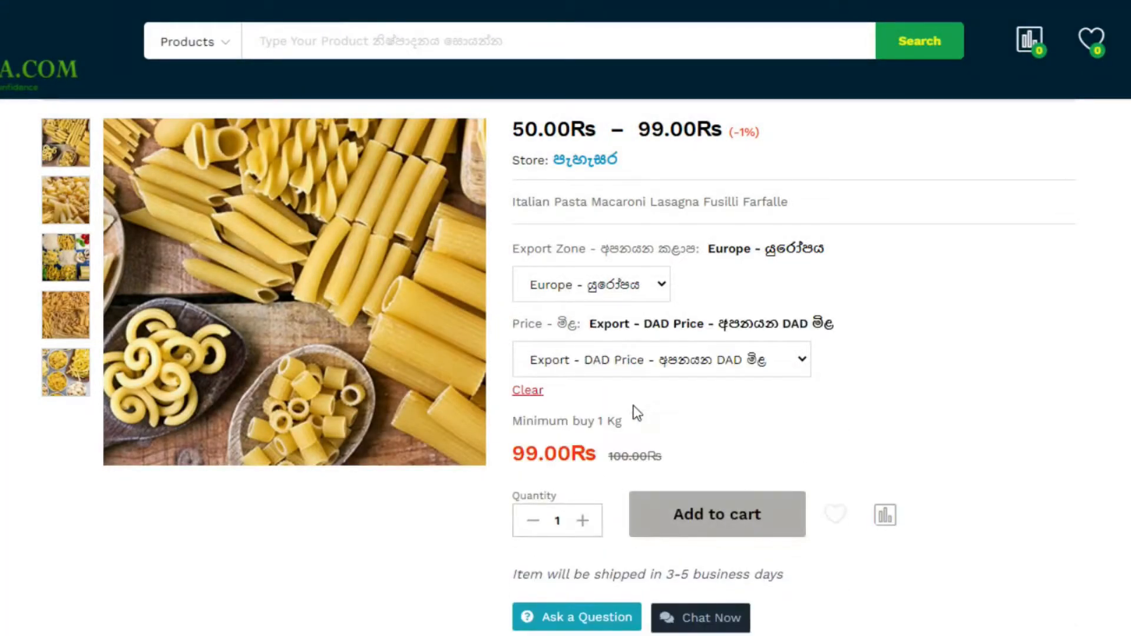
# Switch the pasta product's price to Local Retail Price and finally to Local Wholesale Price, keeping Europe as the export zone.
pyautogui.click(634, 361)
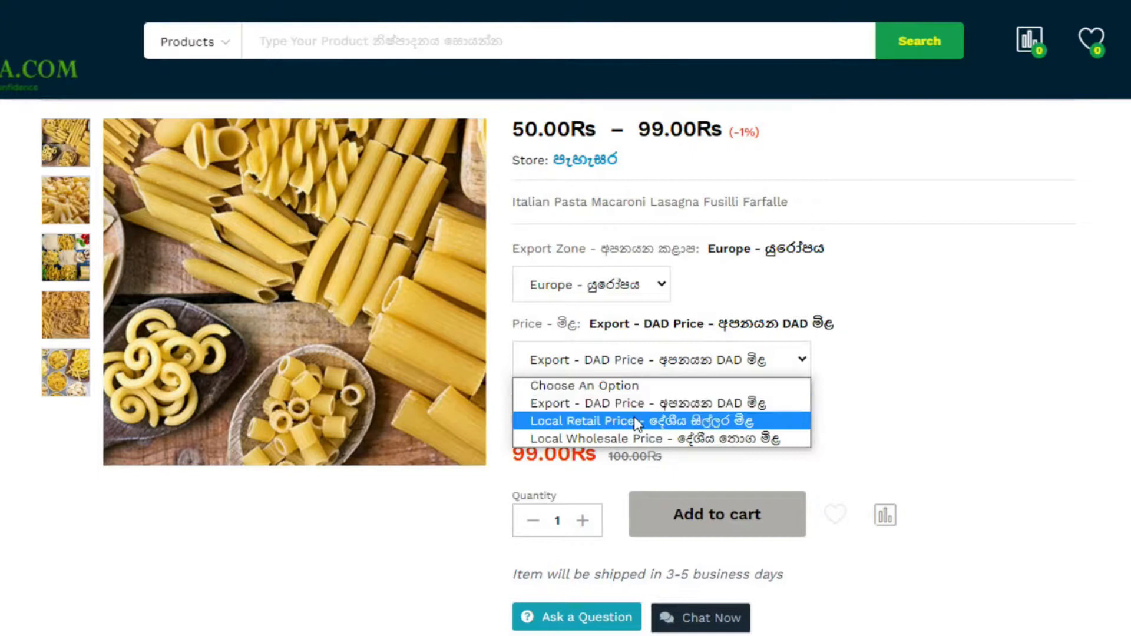
pyautogui.click(635, 422)
pyautogui.click(636, 364)
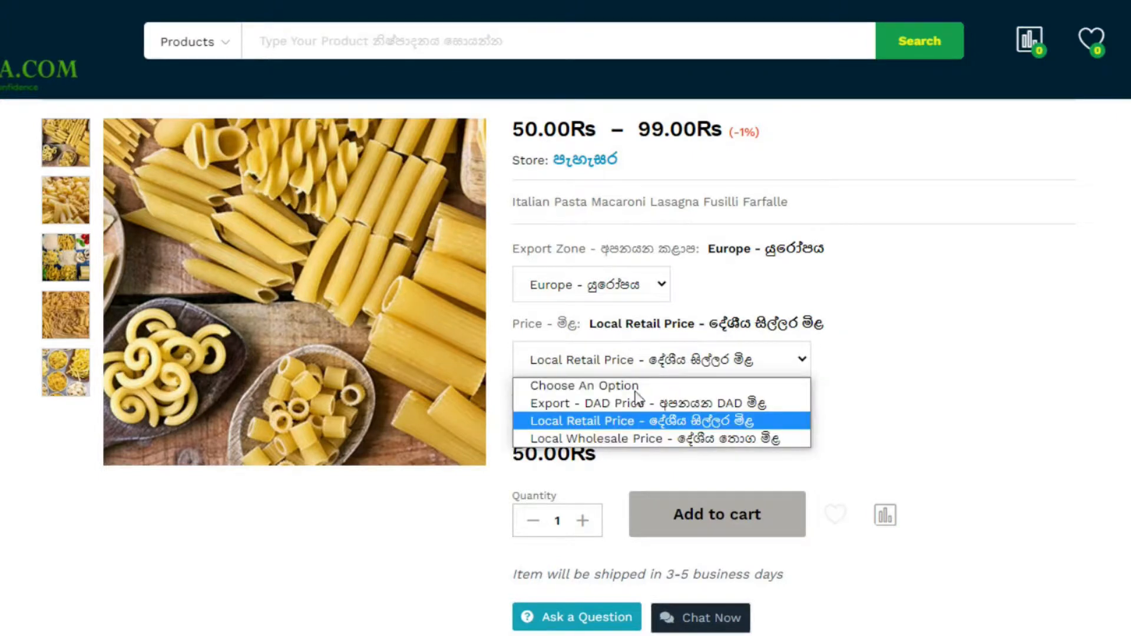
pyautogui.click(637, 439)
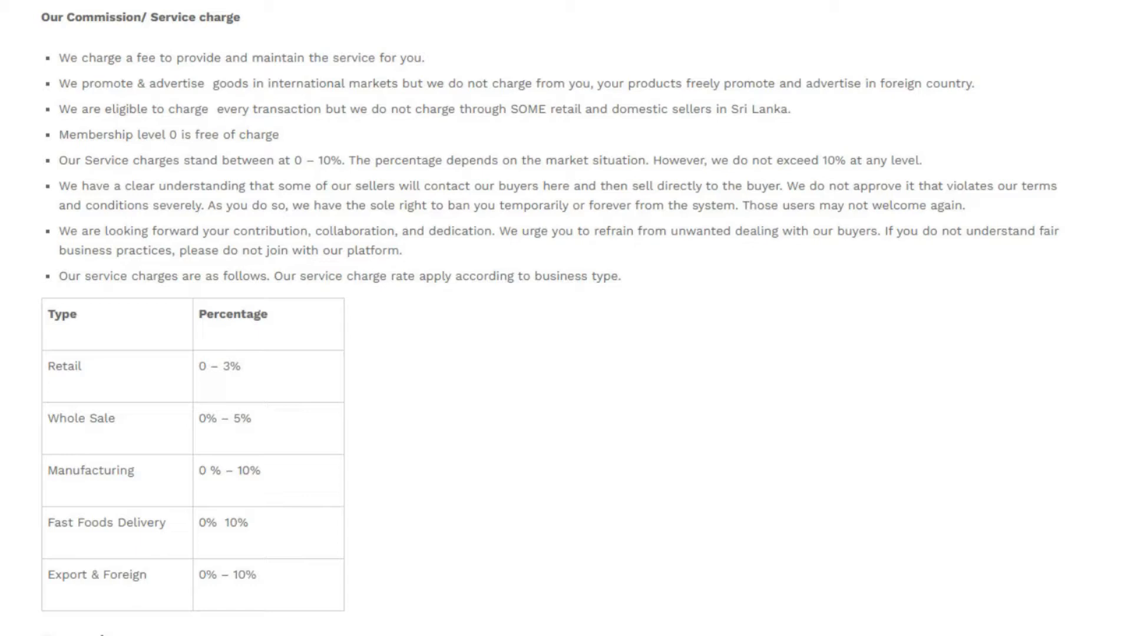
# Read the Our Commission page's service charge table, charging rules, price-setting options and seller payment terms.
pyautogui.scroll(1, 566, 319)
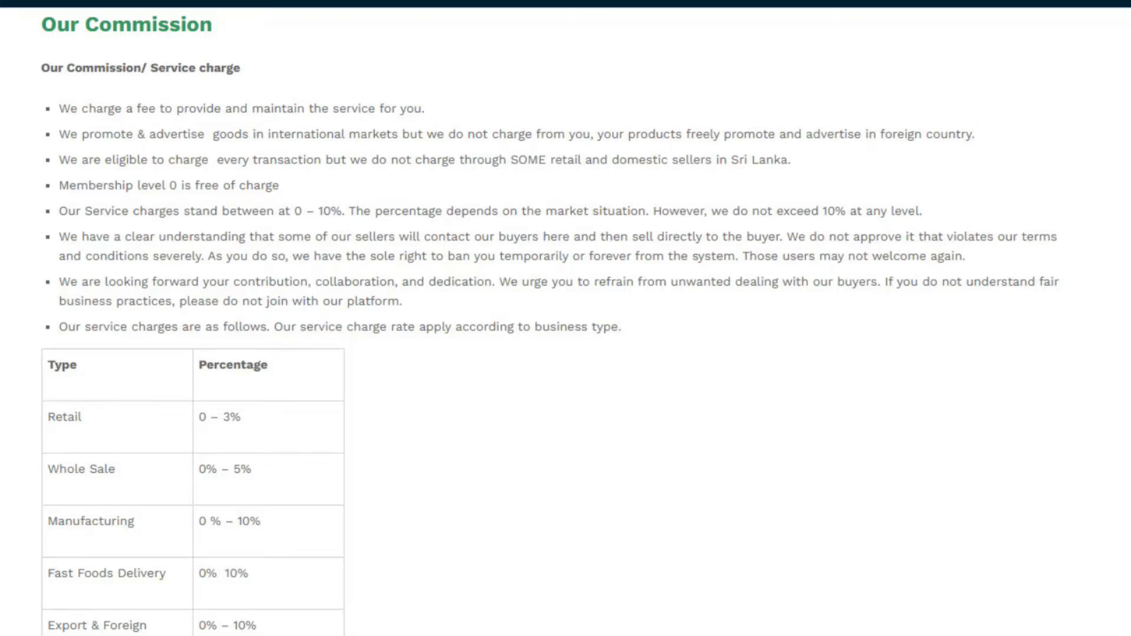
pyautogui.scroll(-5, 566, 318)
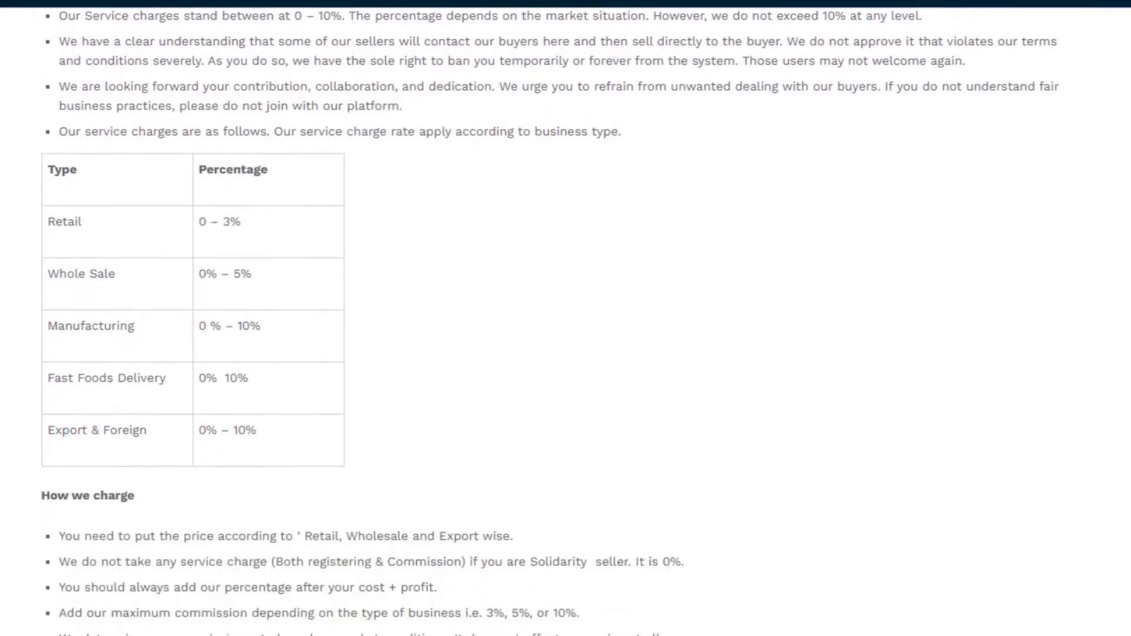
pyautogui.scroll(-6, 566, 318)
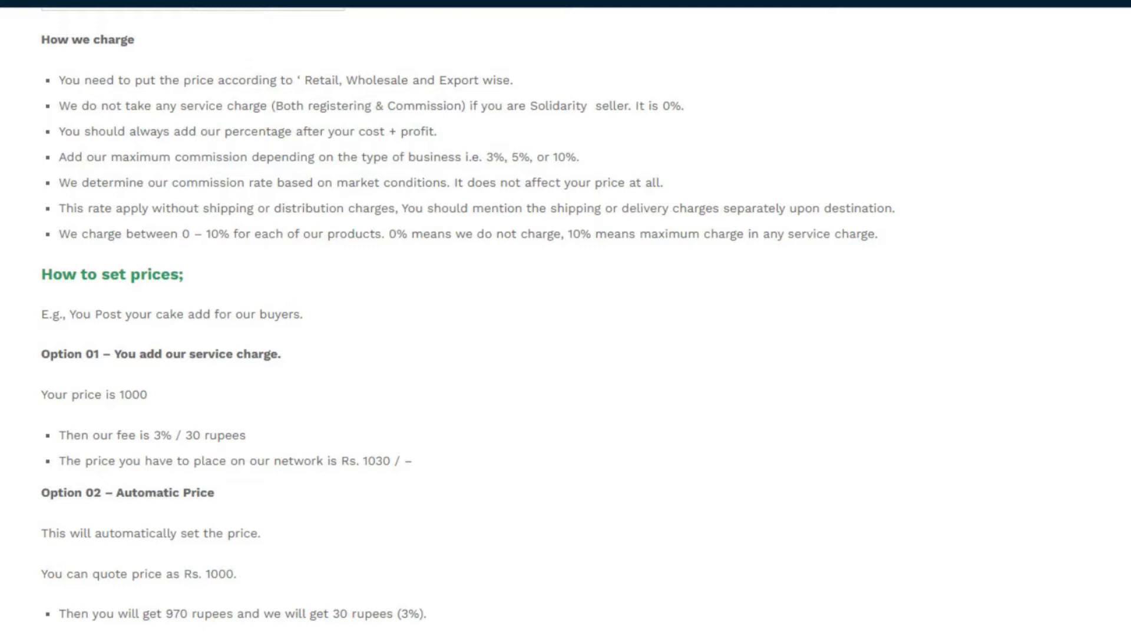
pyautogui.scroll(-10, 565, 318)
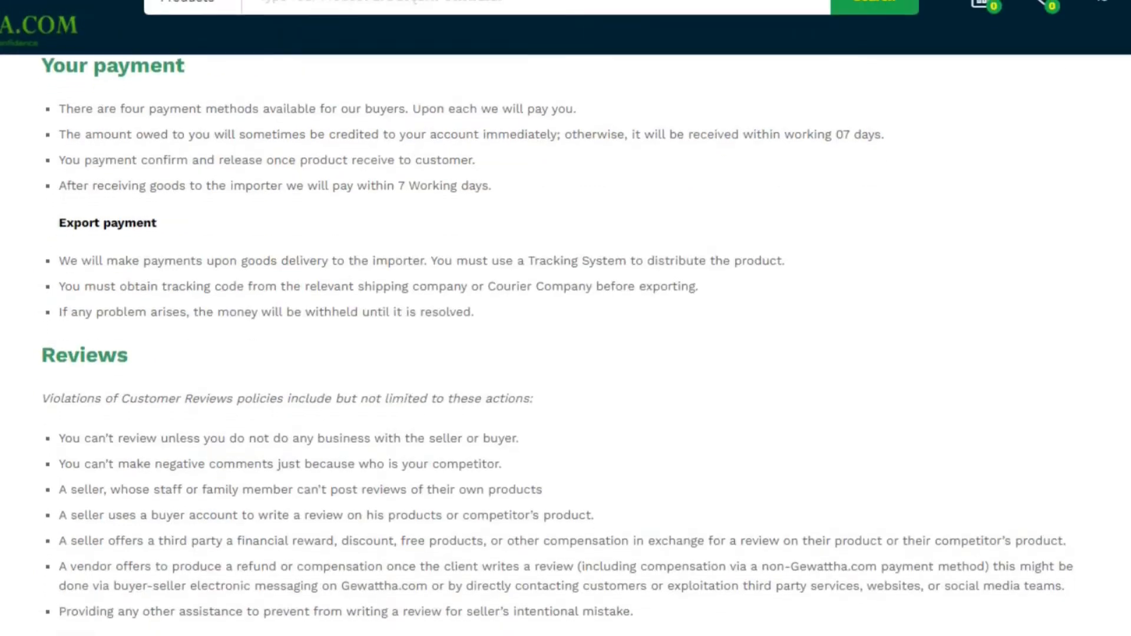
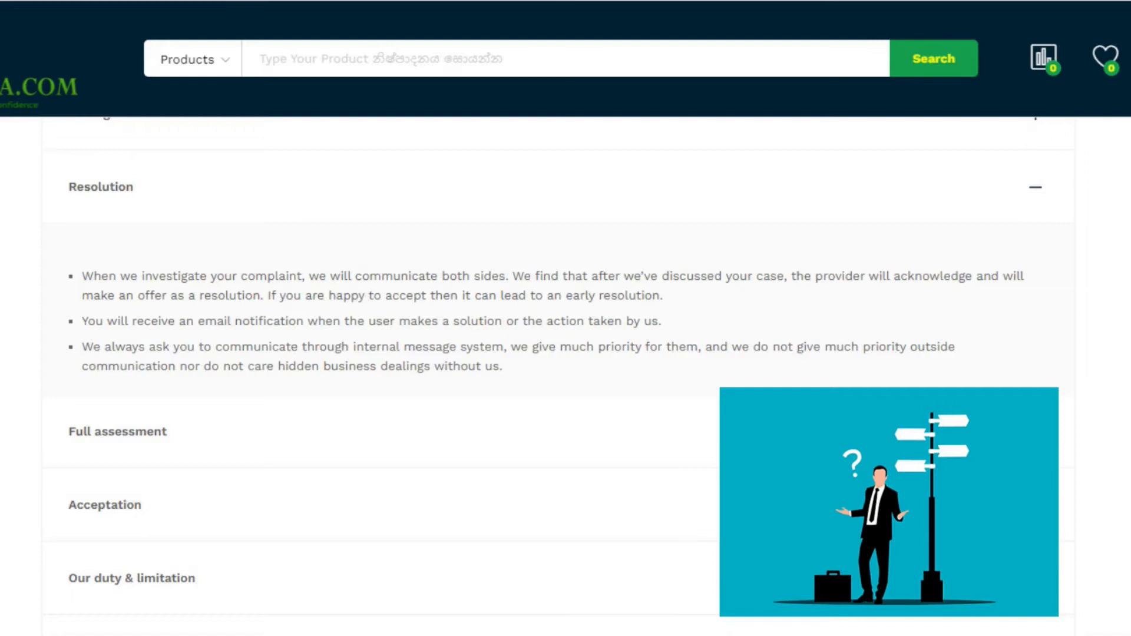
# Review the complaint Resolution section and the Blocking Level rules, including the complaints assessment table and active-order and remaining-payment terms.
pyautogui.scroll(-1, 566, 353)
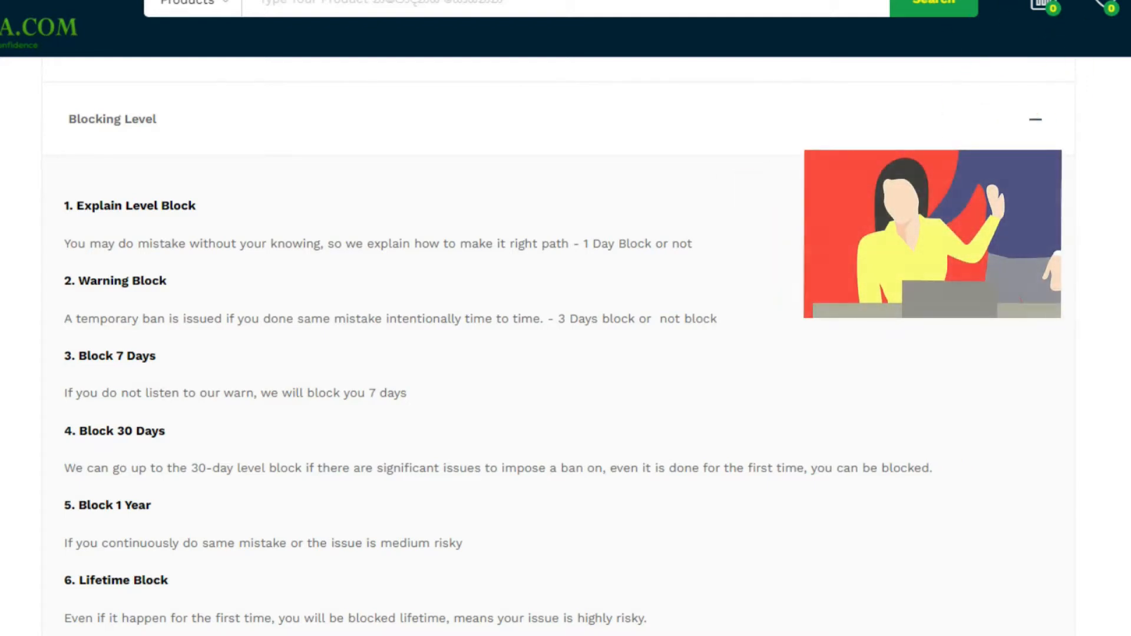
pyautogui.scroll(-2, 558, 353)
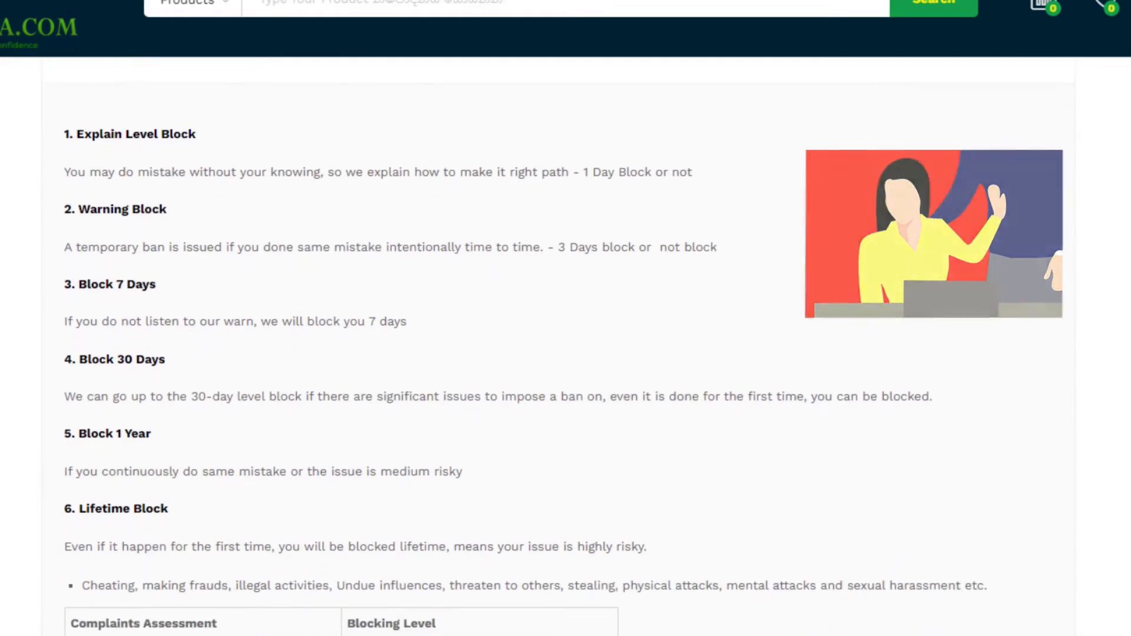
pyautogui.scroll(-2, 558, 354)
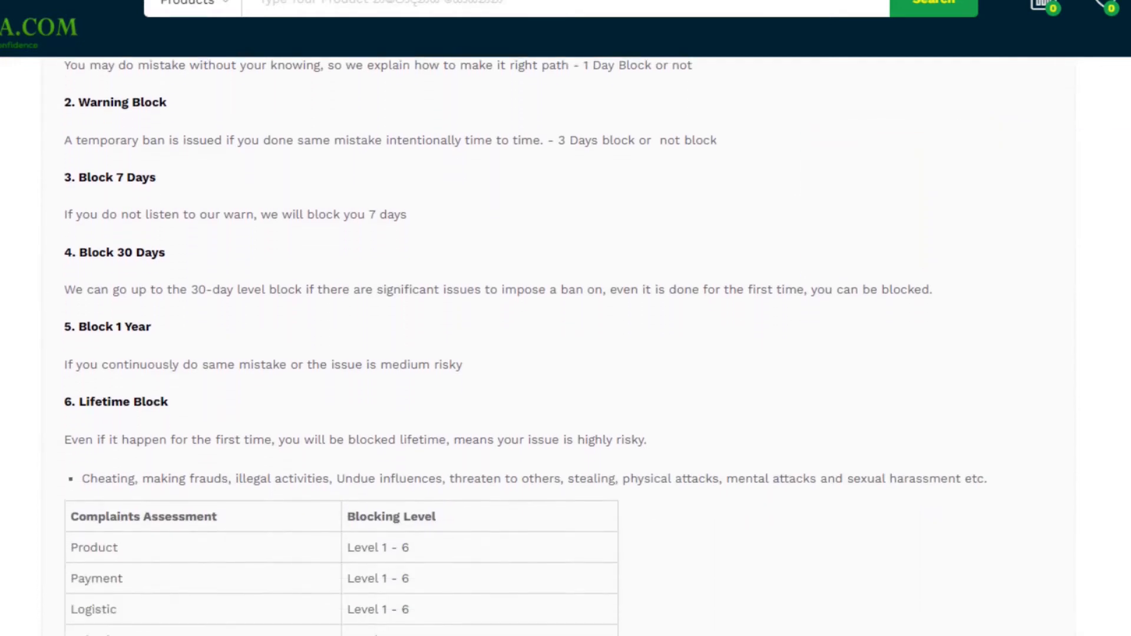
pyautogui.scroll(-1, 558, 354)
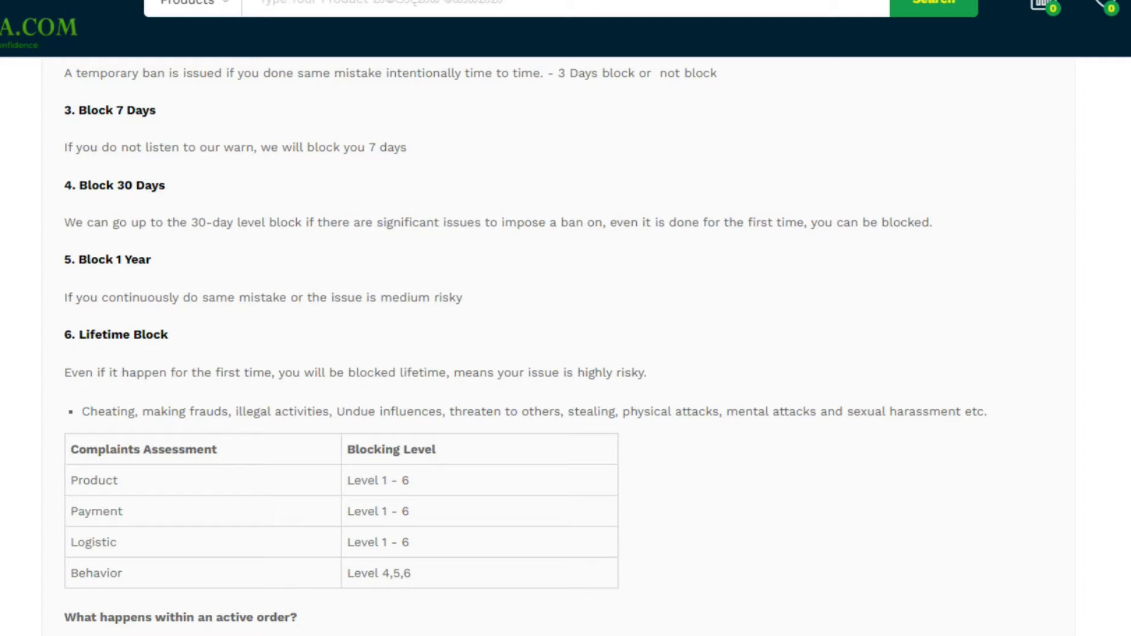
pyautogui.scroll(-2, 526, 341)
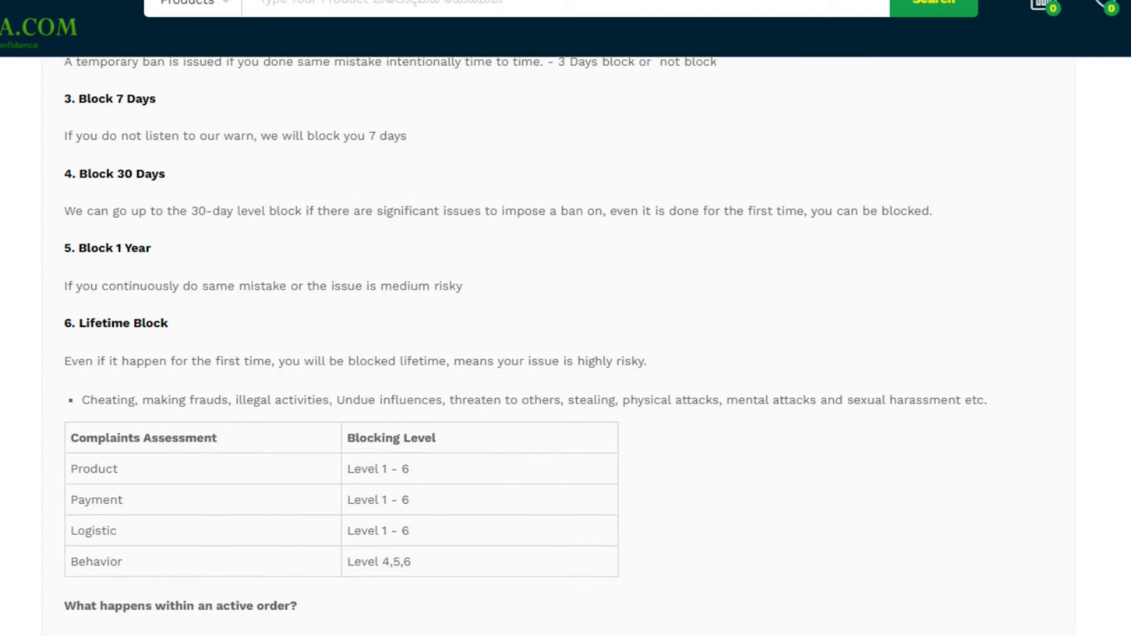
pyautogui.scroll(-2, 556, 349)
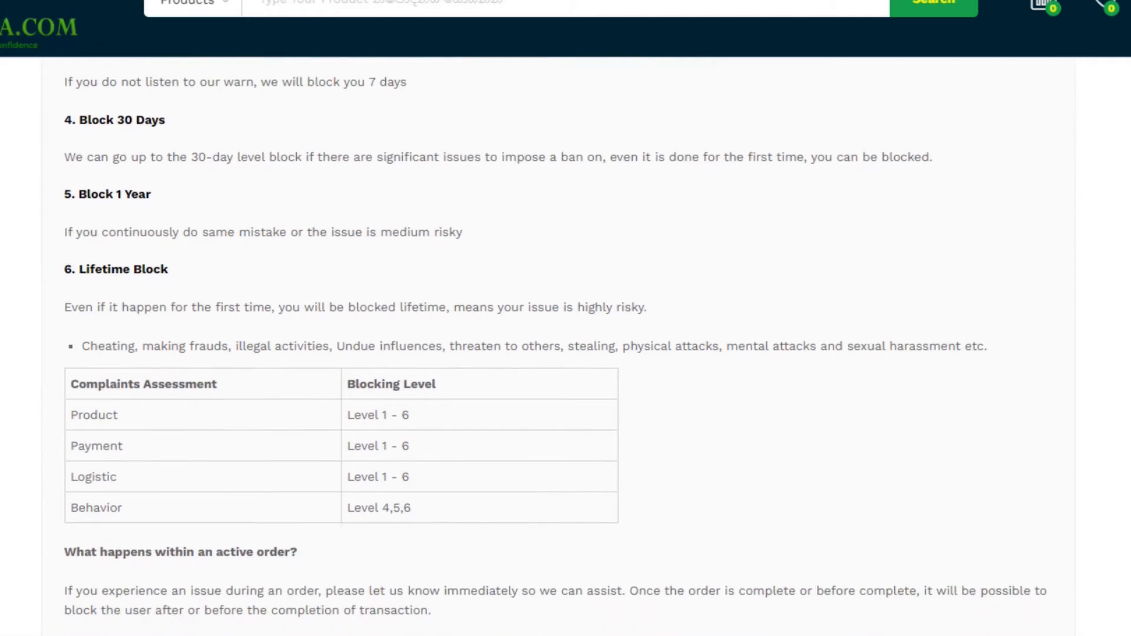
pyautogui.scroll(-2, 556, 349)
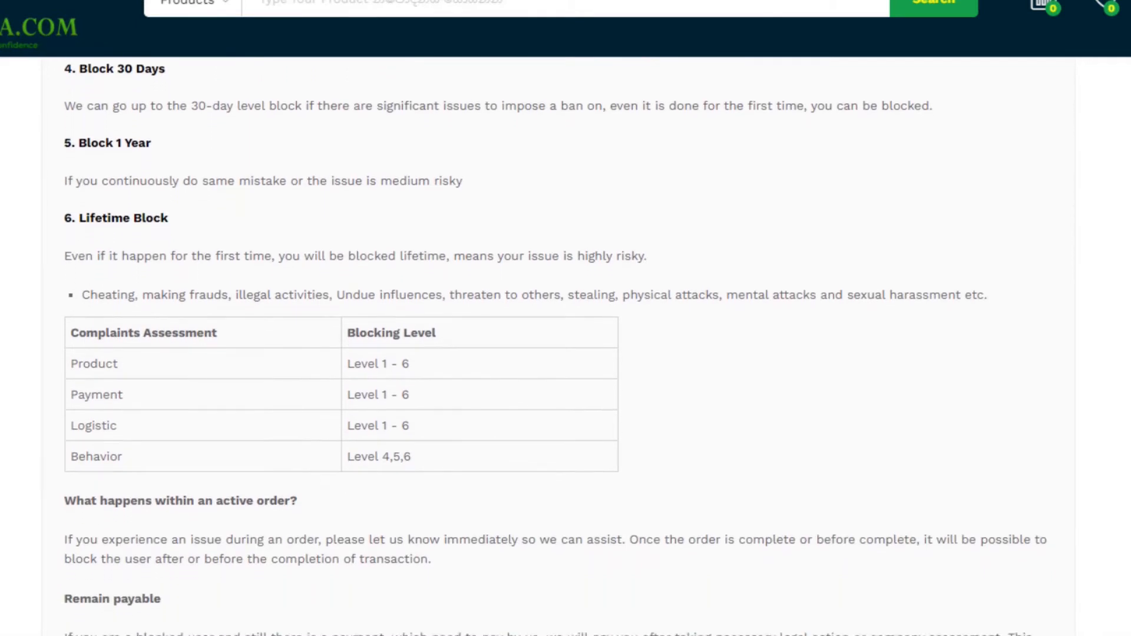
pyautogui.scroll(-2, 556, 349)
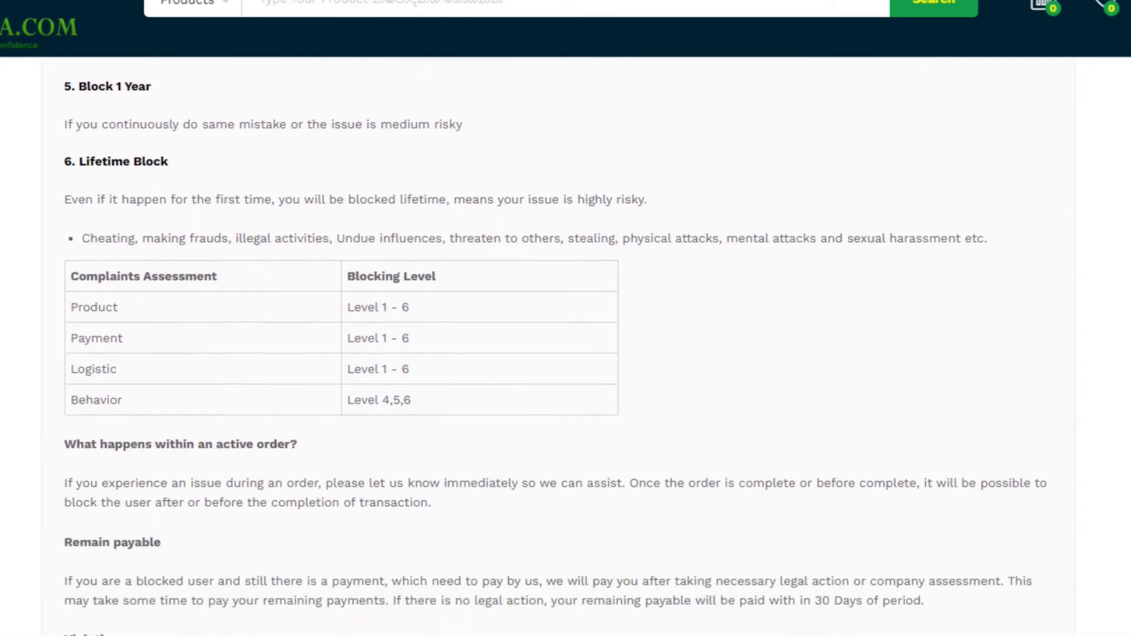
pyautogui.scroll(-1, 555, 348)
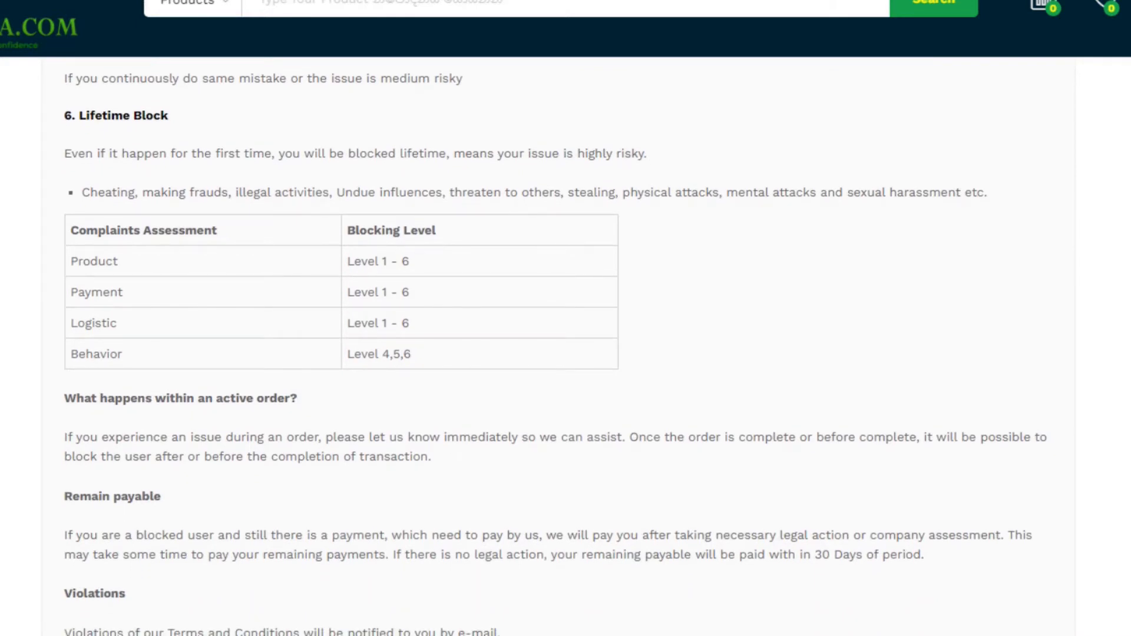
pyautogui.scroll(-2, 556, 349)
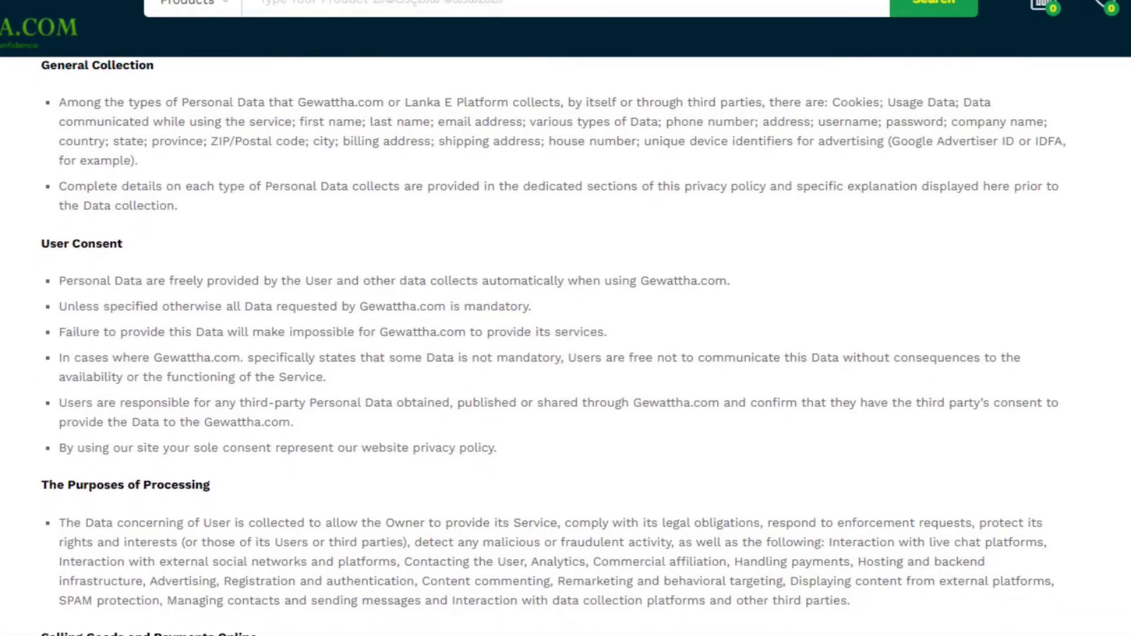
# Read the privacy policy from User Consent through data processing, encryption, security and compliance to the Cookies section.
pyautogui.scroll(-3, 565, 348)
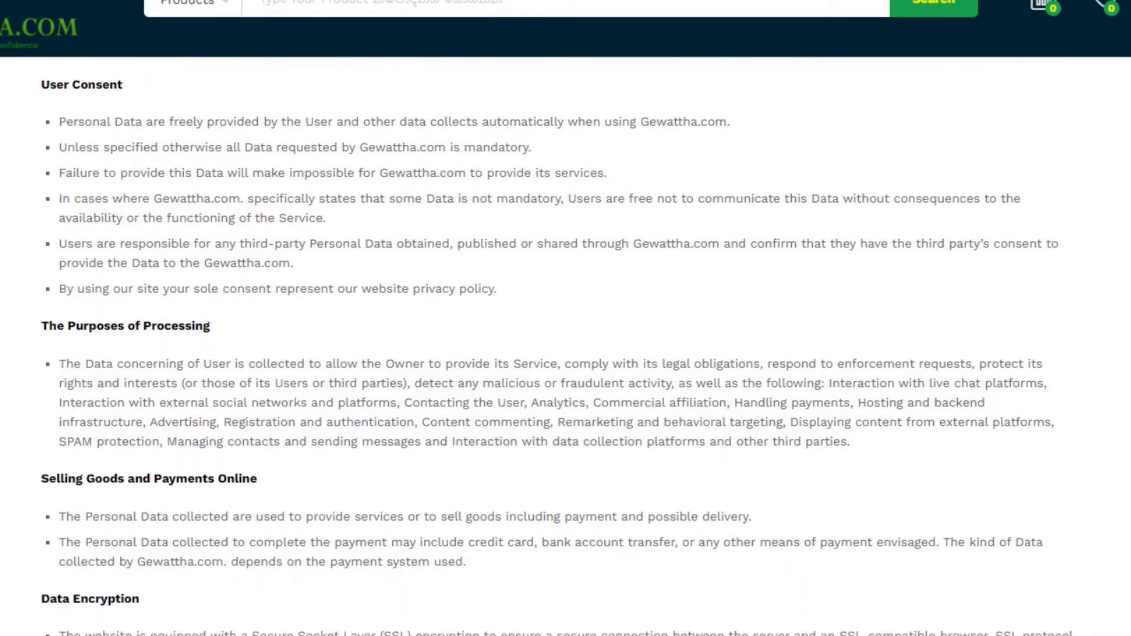
pyautogui.scroll(-3, 566, 348)
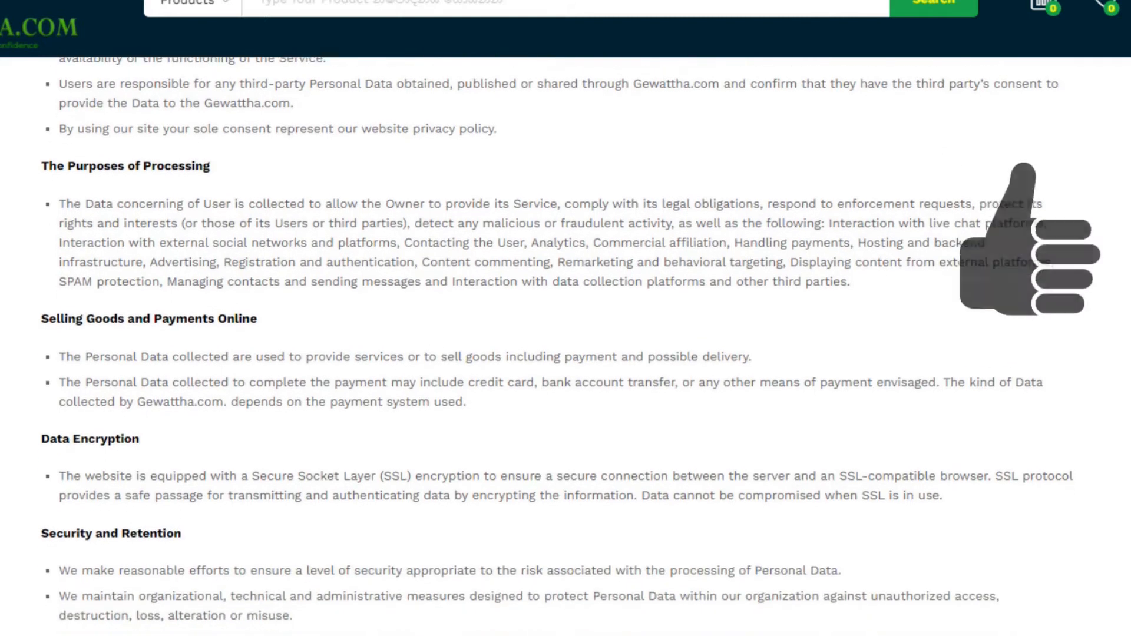
pyautogui.scroll(-3, 565, 348)
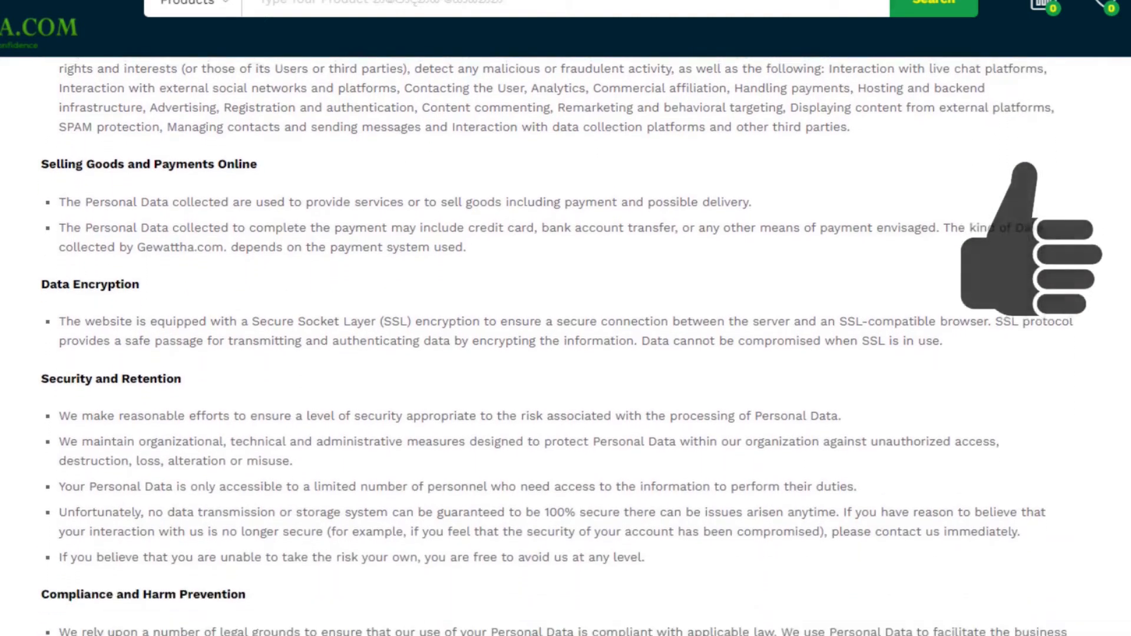
pyautogui.scroll(-3, 566, 347)
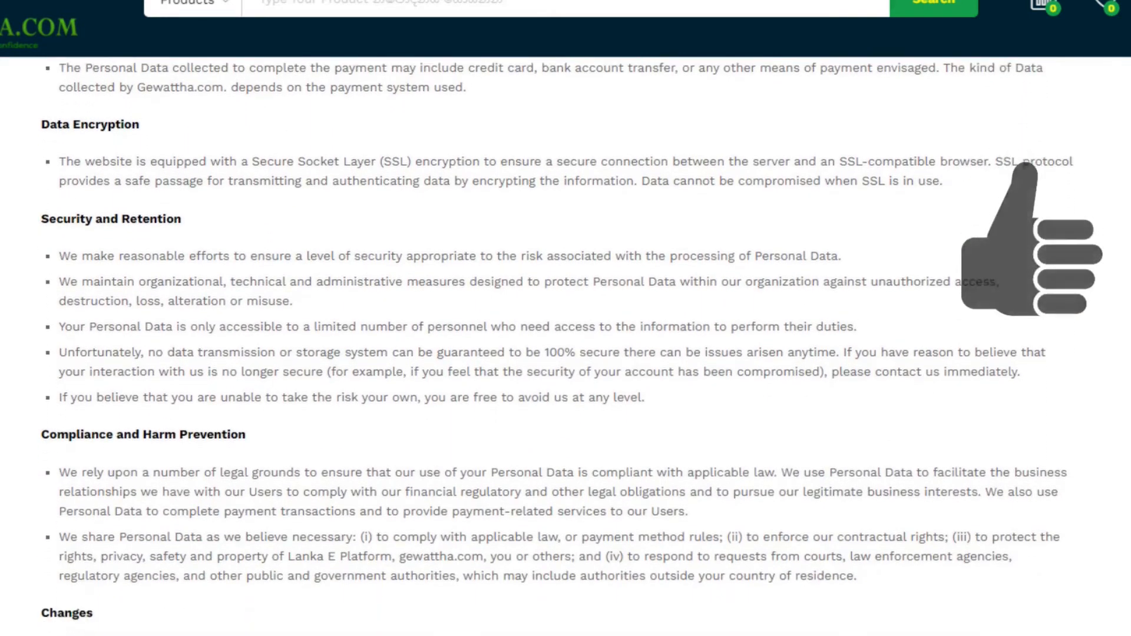
pyautogui.scroll(-3, 566, 348)
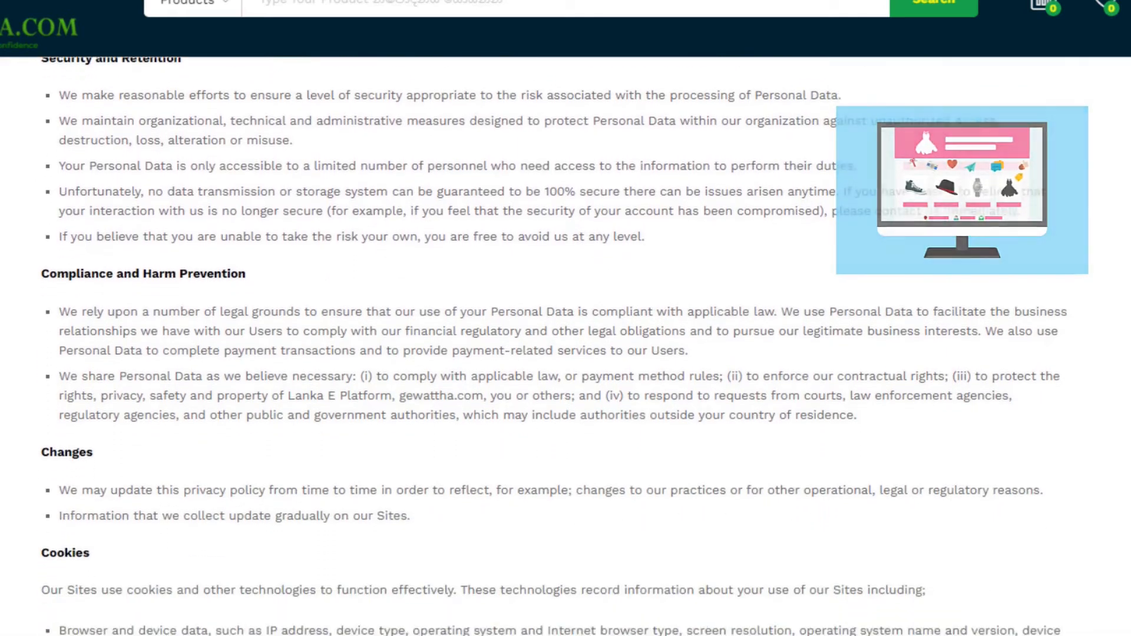
pyautogui.scroll(-1, 566, 348)
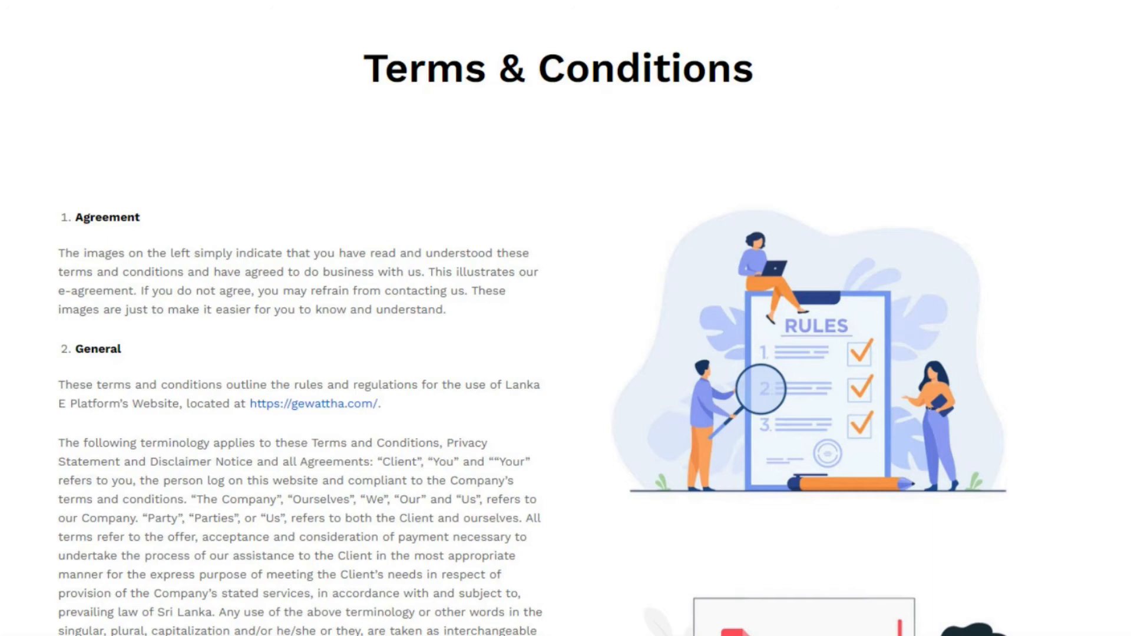
# Read the Terms & Conditions from the Agreement section through store terms, prices, shipping, payment and commission to Refunds.
pyautogui.scroll(-7, 565, 318)
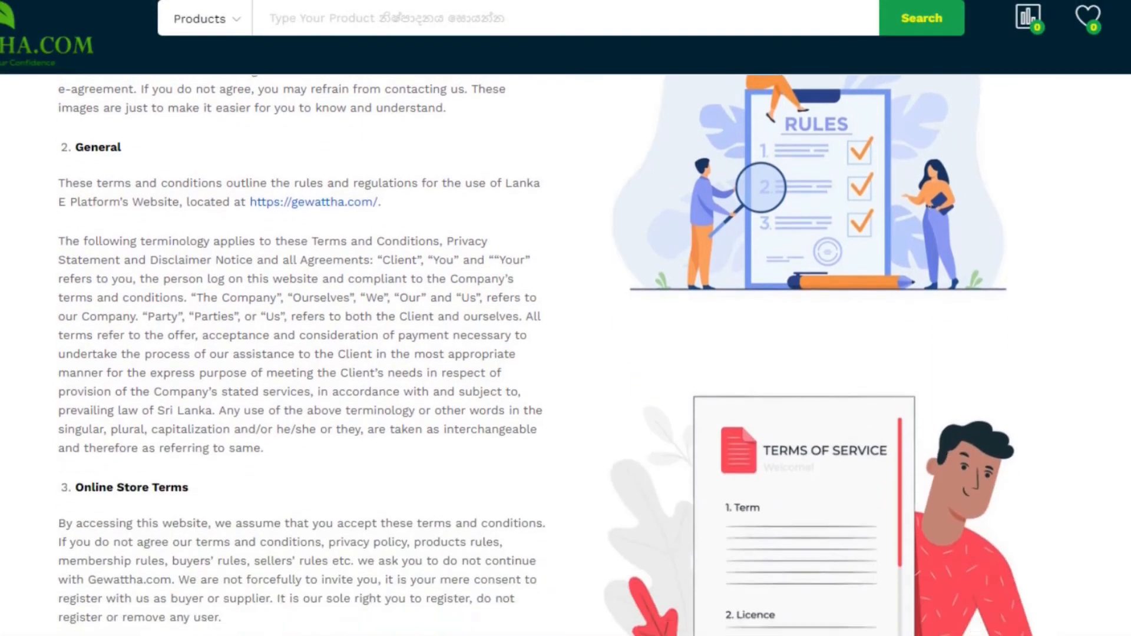
pyautogui.scroll(-6, 566, 318)
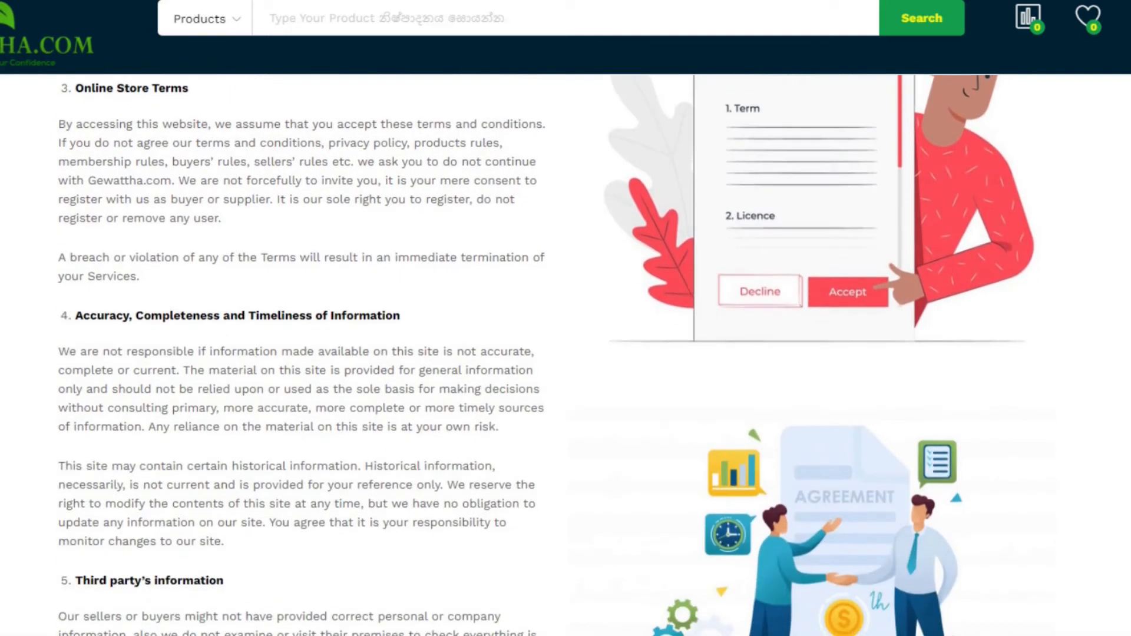
pyautogui.scroll(-5, 565, 318)
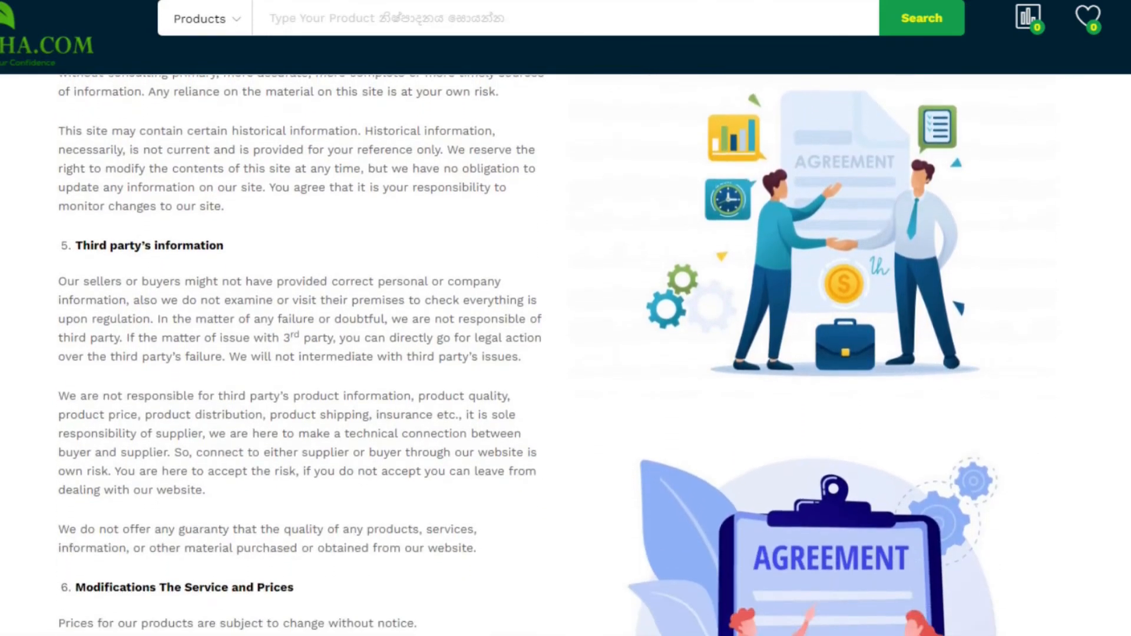
pyautogui.scroll(-5, 565, 318)
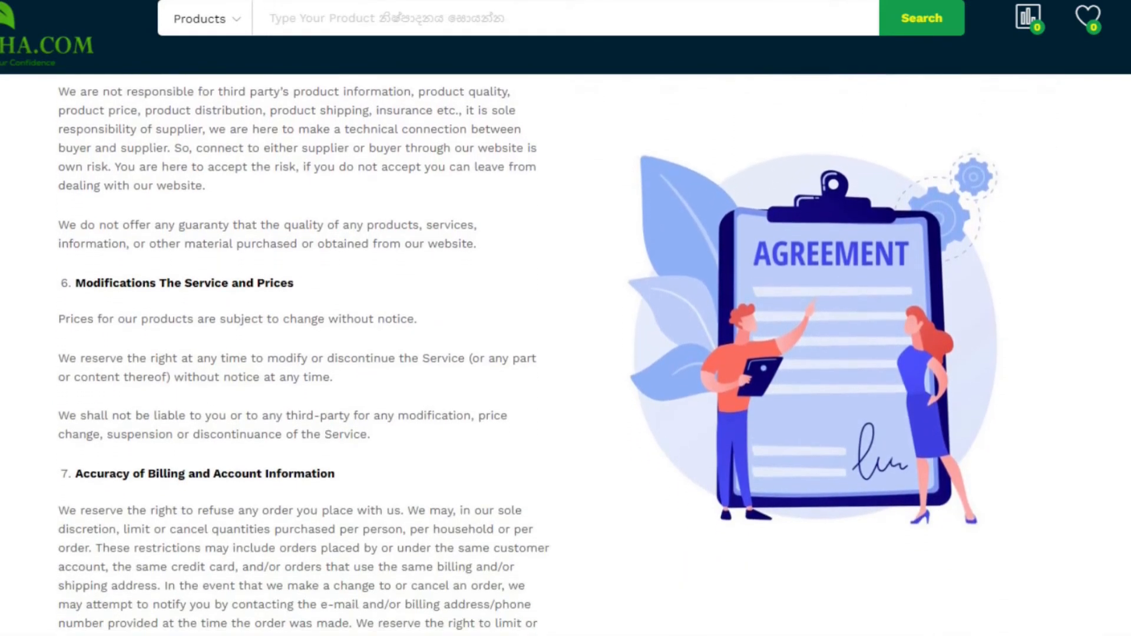
pyautogui.scroll(-5, 566, 318)
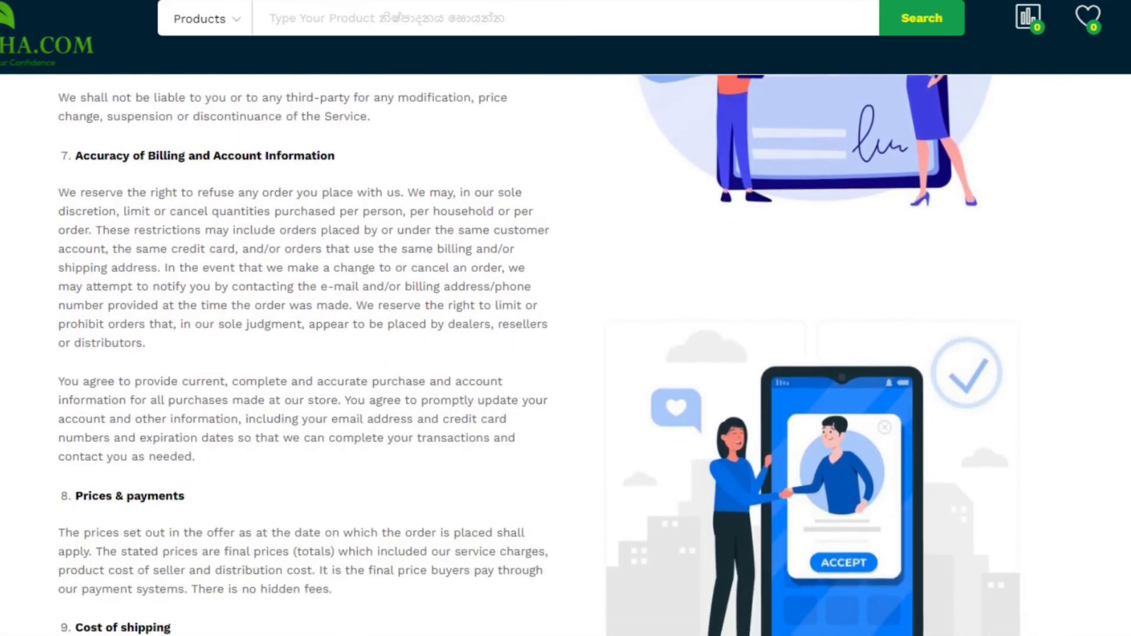
pyautogui.scroll(-5, 566, 318)
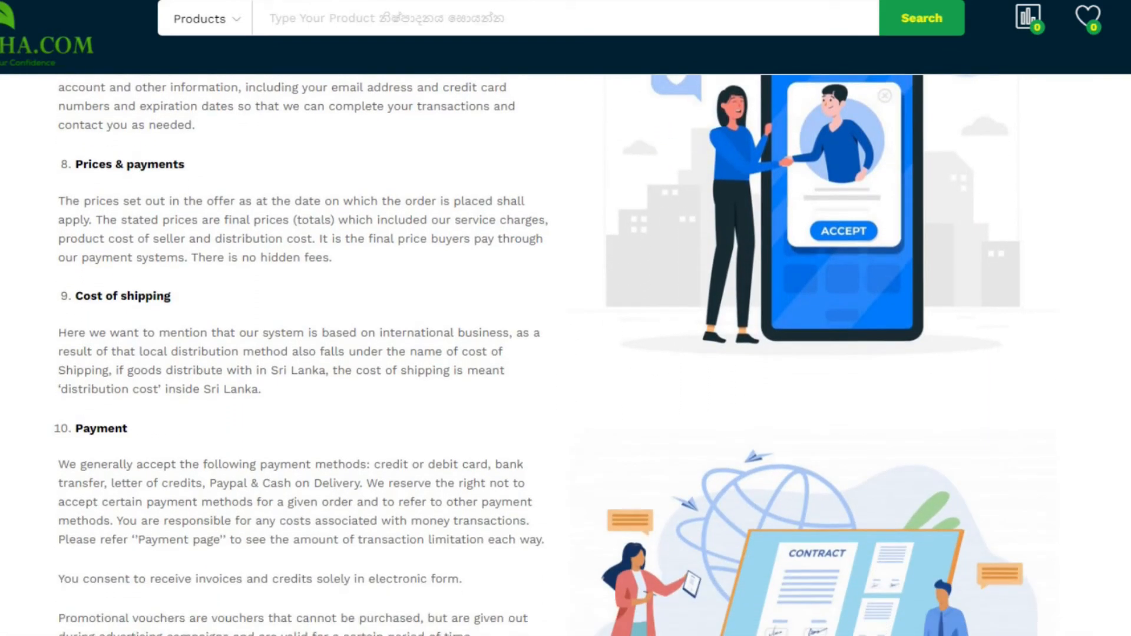
pyautogui.scroll(-3, 566, 318)
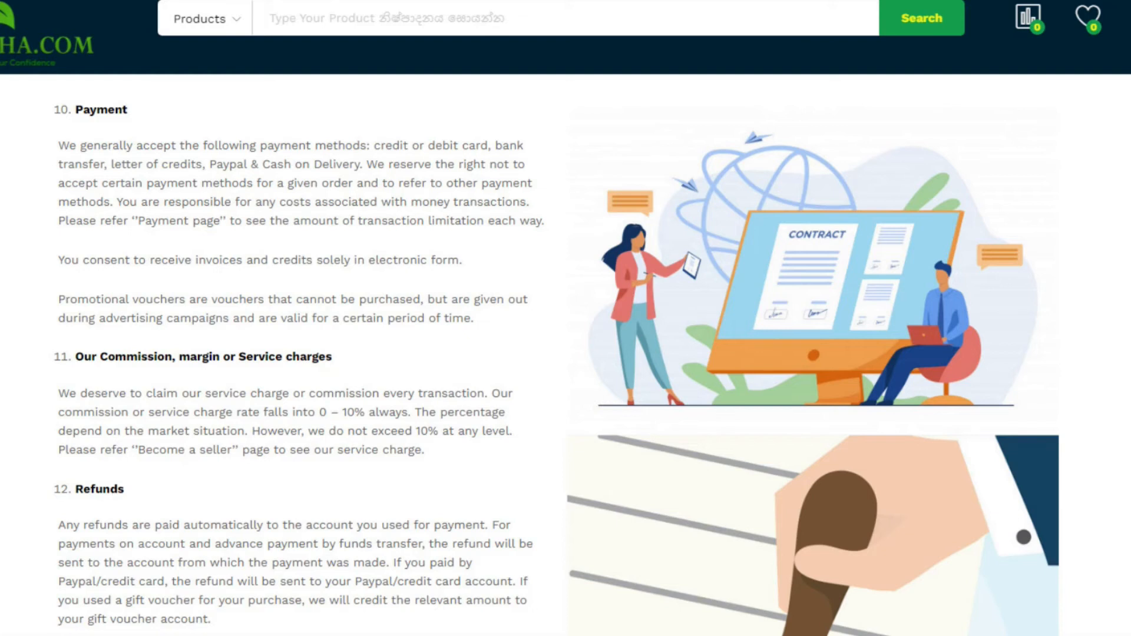
pyautogui.scroll(-3, 566, 318)
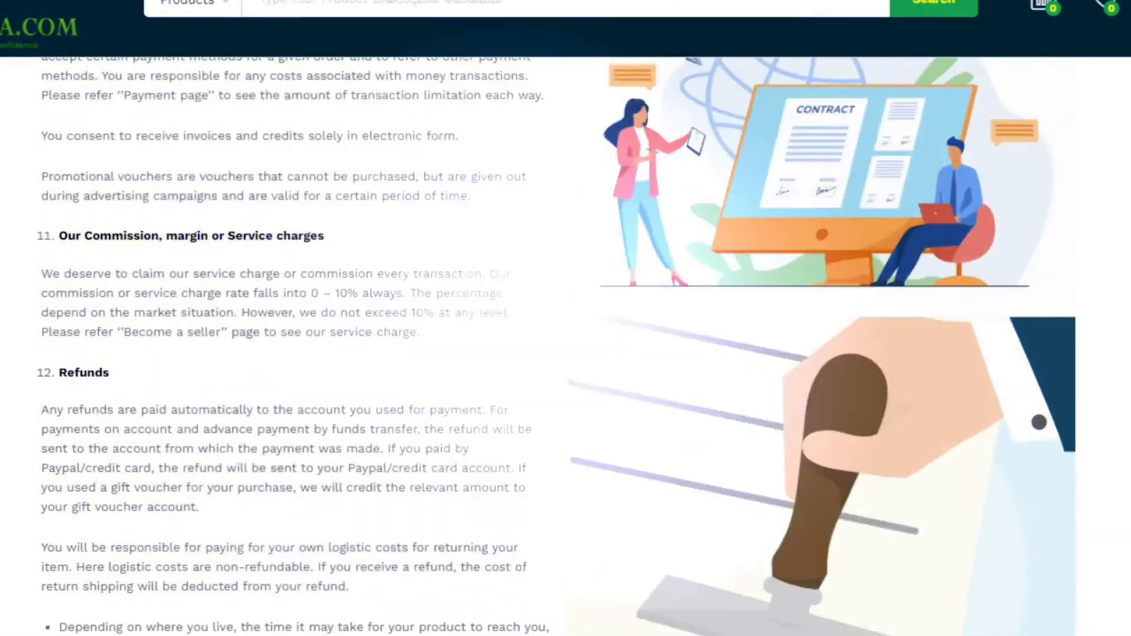